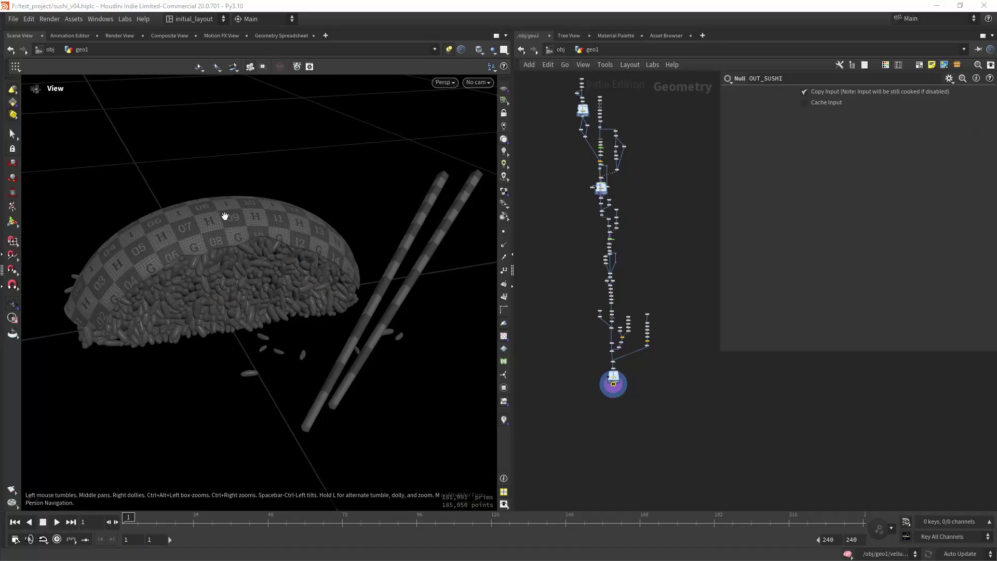
- Turn off the UV grid texture display on the sushi model in the viewport
left_click_drag(338, 266, 459, 314)
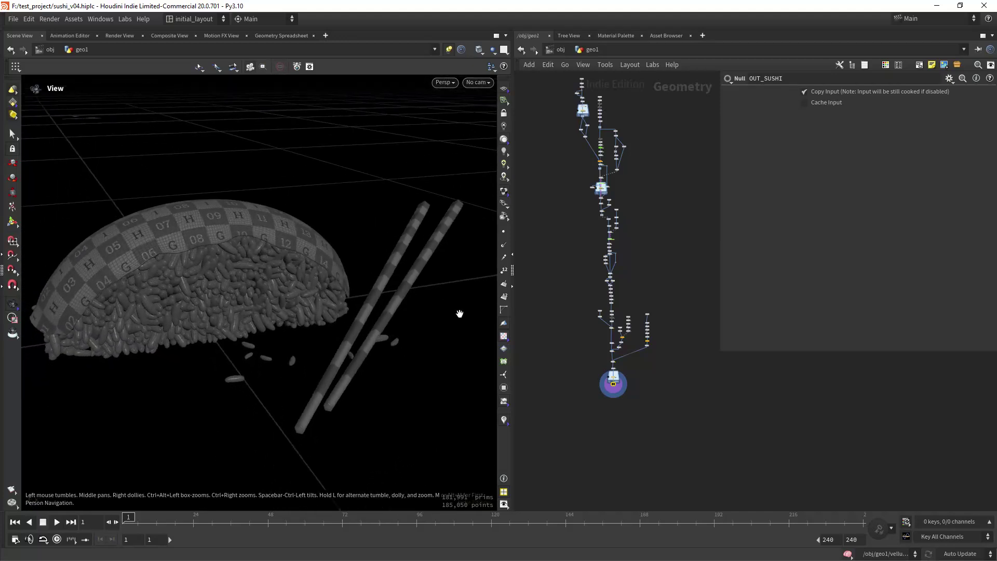
left_click(503, 336)
scroll(559, 209, "up", 5)
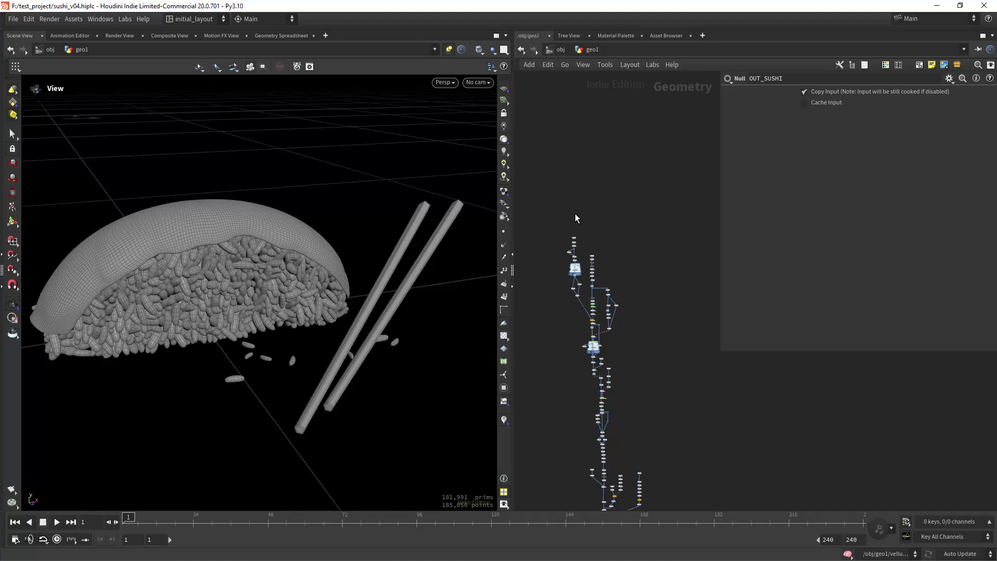
- Display the line3 node's output at the start of the rice branch and frame it in the viewport
scroll(580, 260, "up", 5)
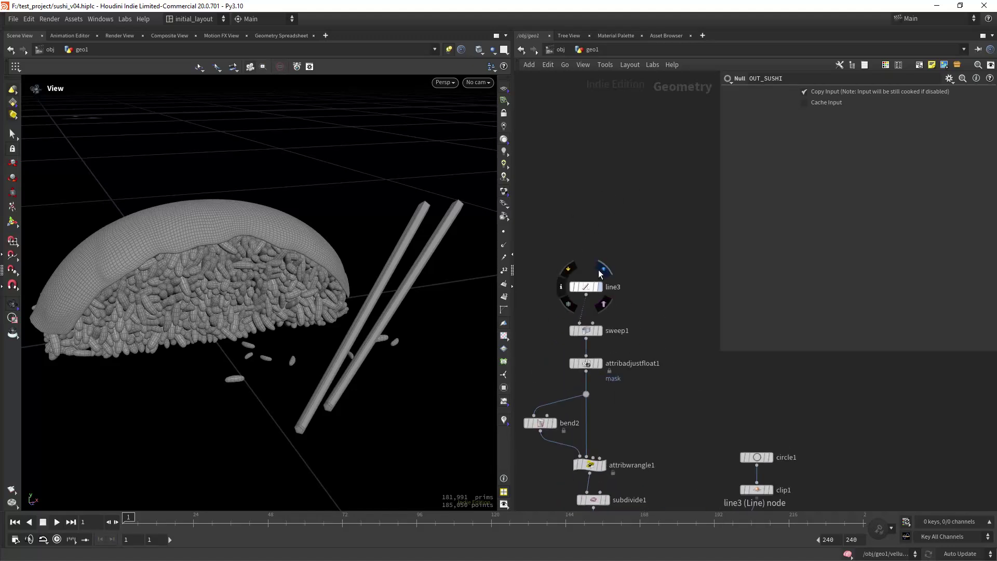
left_click(597, 269)
key("f")
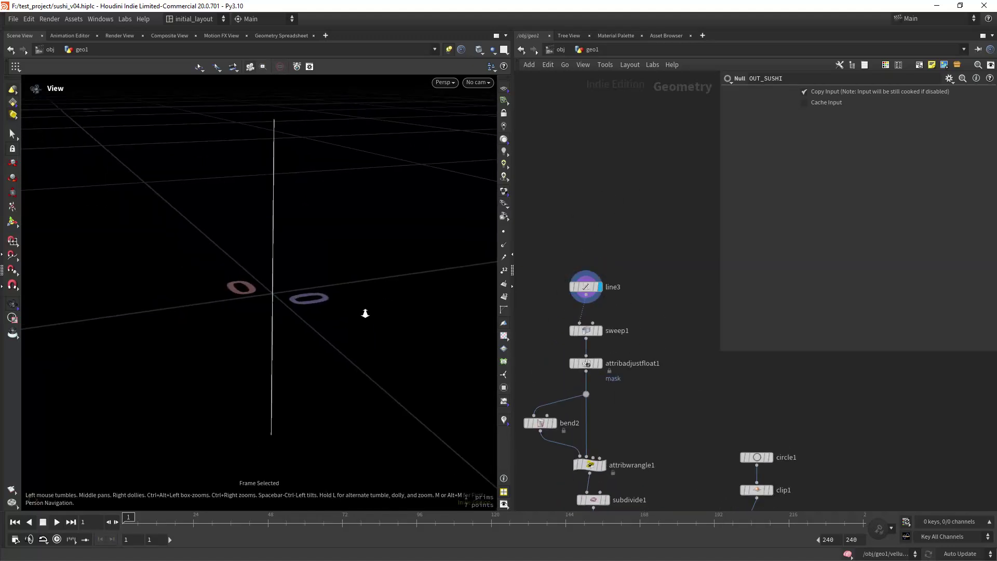
left_click_drag(357, 307, 336, 317)
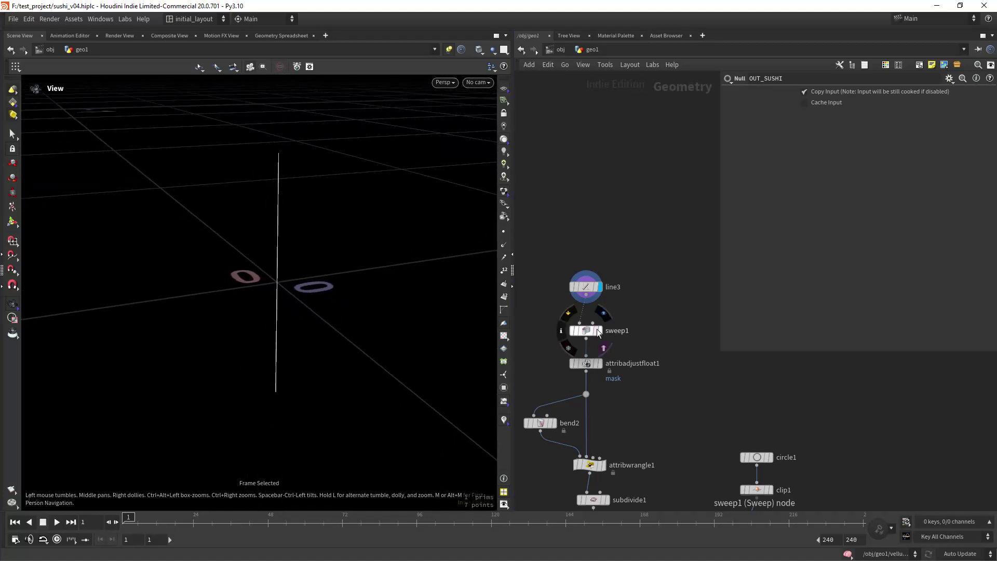
- Display the sweep1 node's output and examine its Round Tube surface, radius and scale ramp settings
left_click(603, 318)
left_click(585, 332)
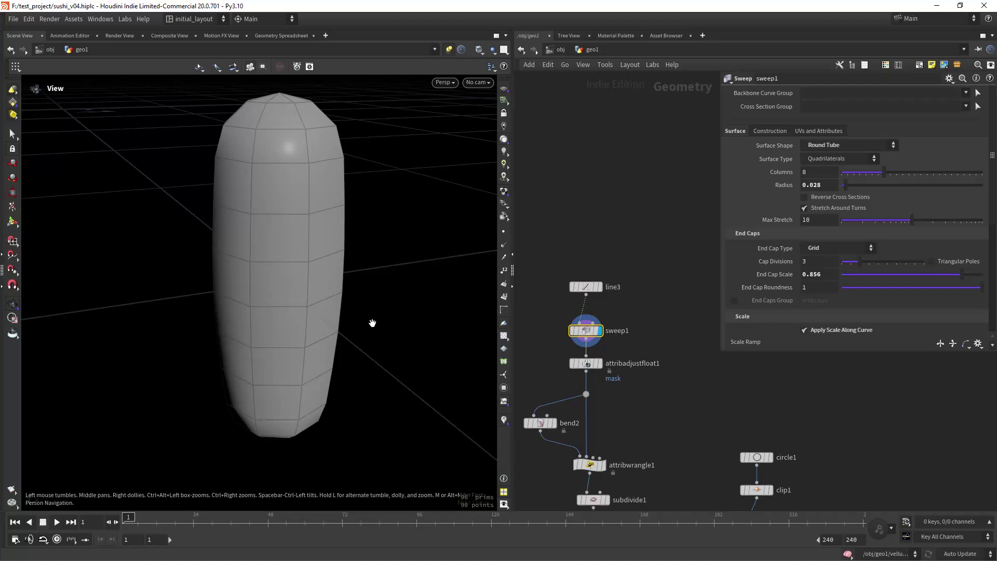
left_click_drag(374, 322, 432, 300)
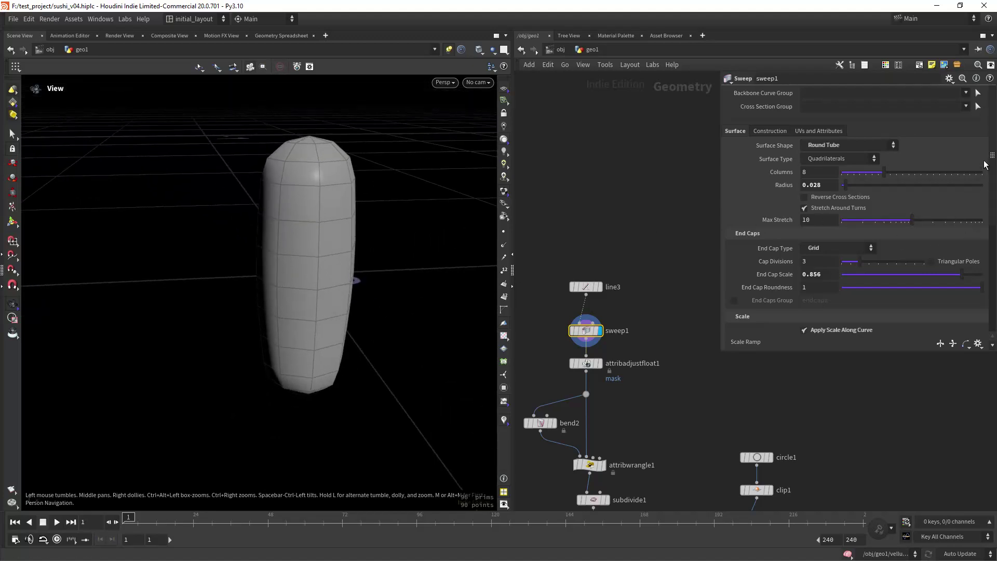
left_click_drag(989, 151, 992, 227)
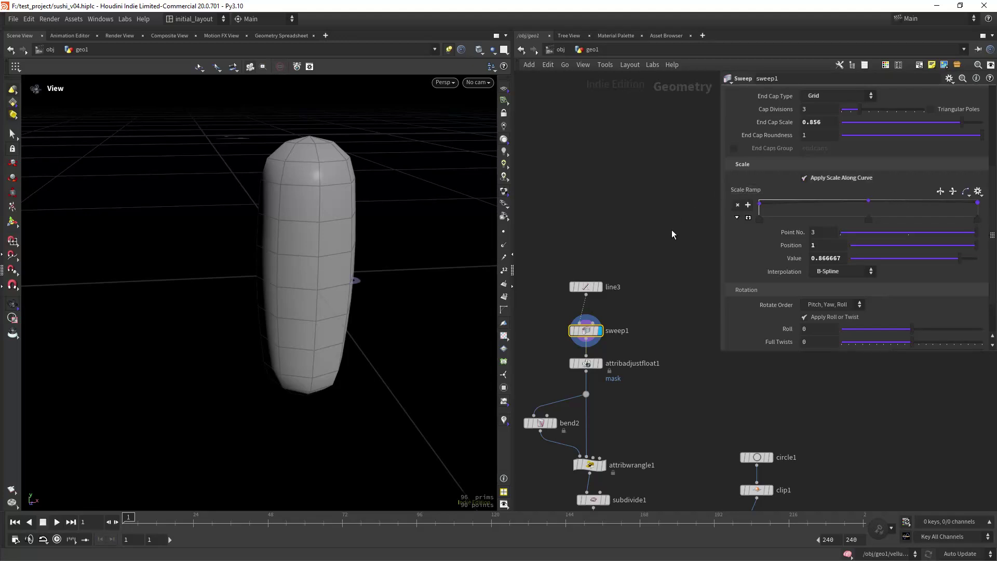
left_click_drag(316, 278, 399, 235)
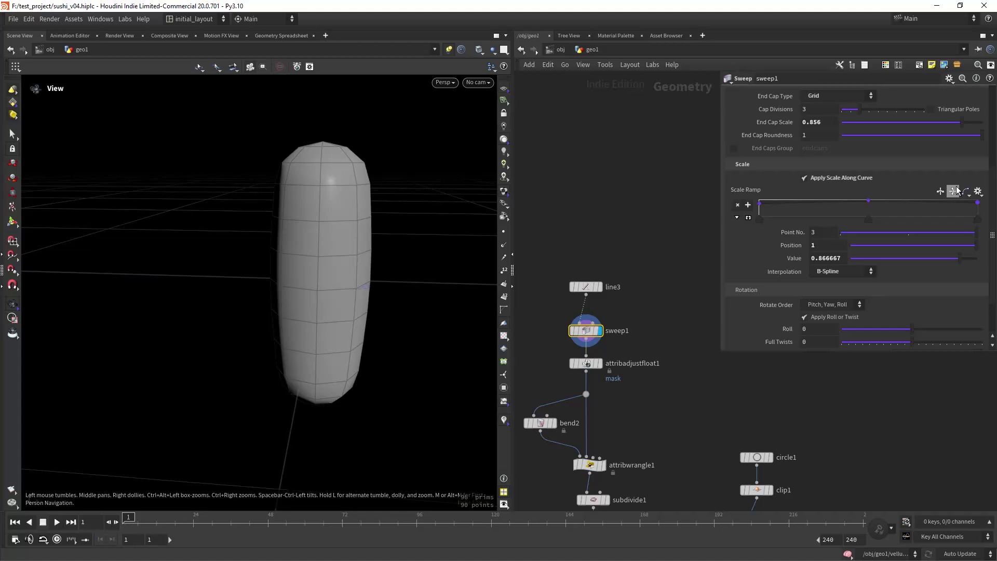
- Examine the End Cap Type options of sweep1 and inspect the grid caps on the rice grain
scroll(960, 174, "up", 4)
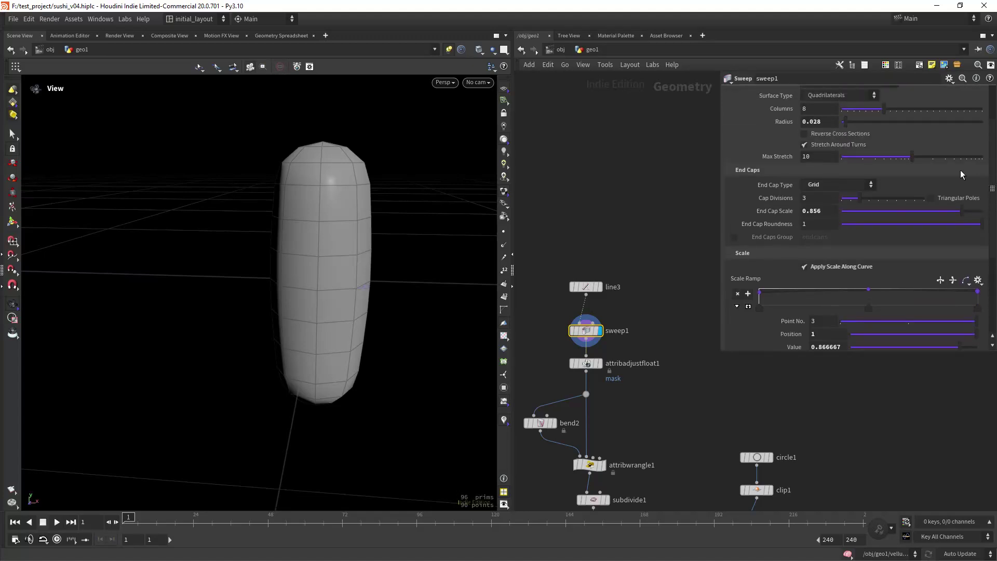
left_click(830, 184)
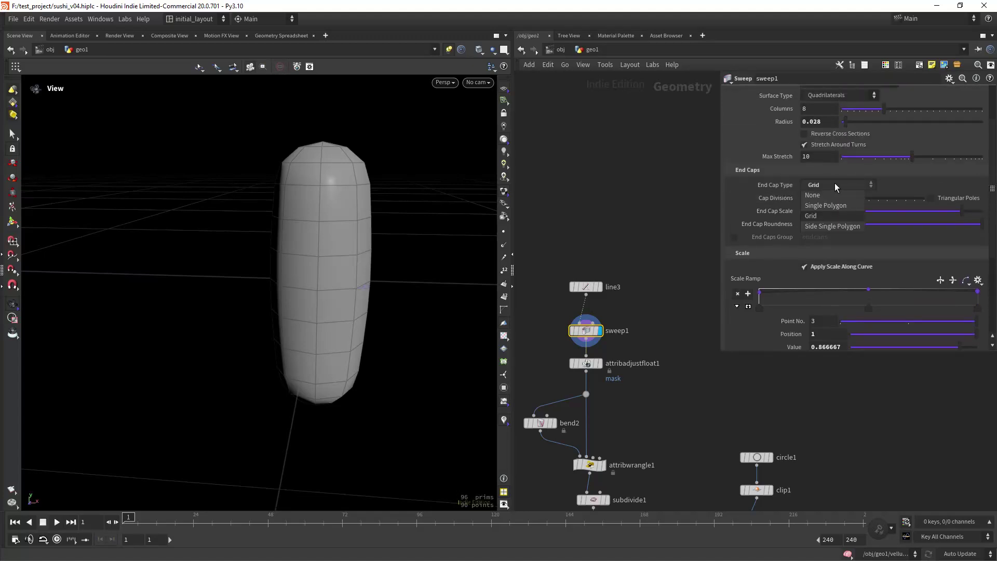
left_click(278, 236)
left_click_drag(280, 240, 303, 234)
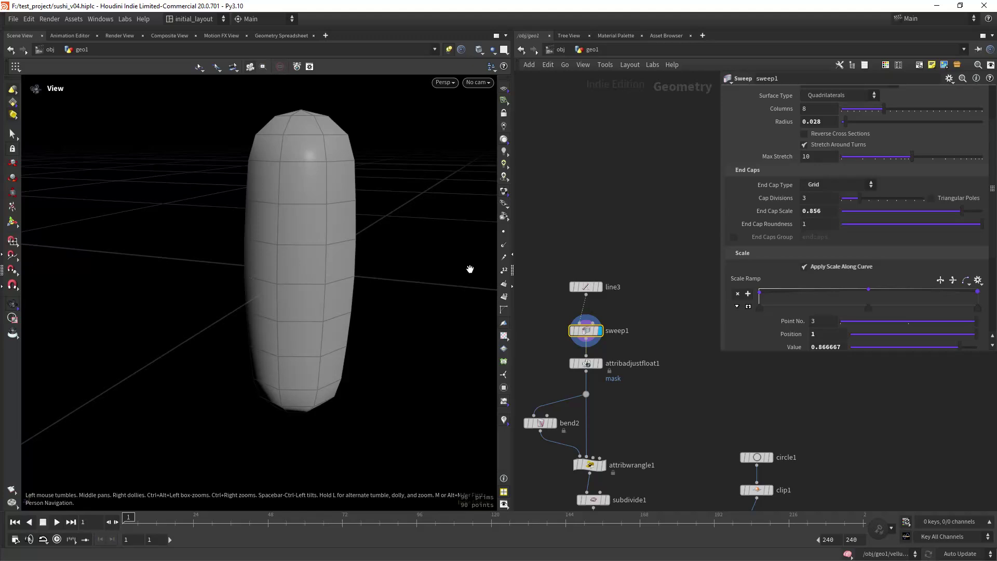
- Display the bend2 node's output and inspect the bent rice grain
scroll(383, 307, "down", 1)
middle_click_drag(538, 370, 553, 293)
left_click(574, 335)
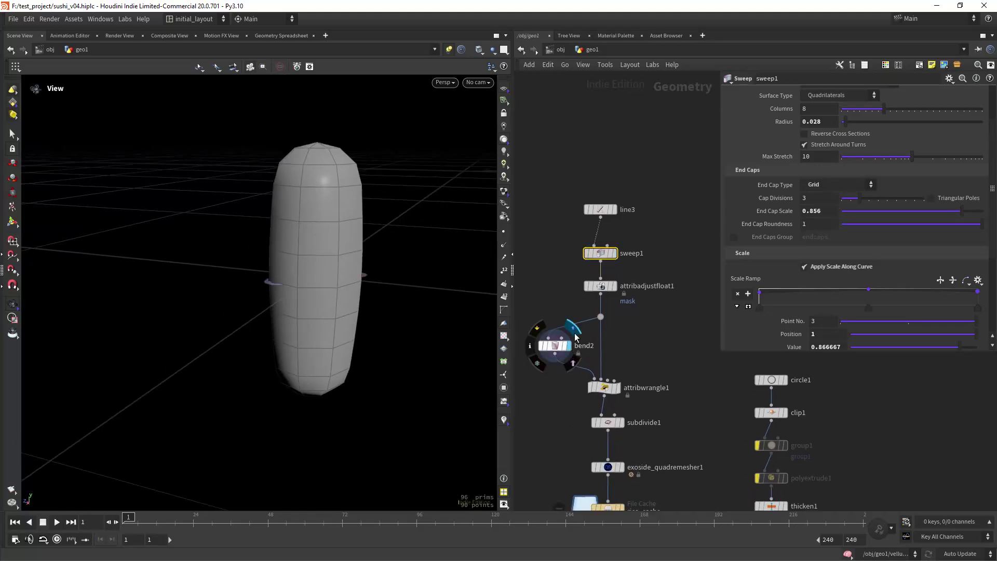
left_click(574, 331)
left_click_drag(400, 307, 363, 258)
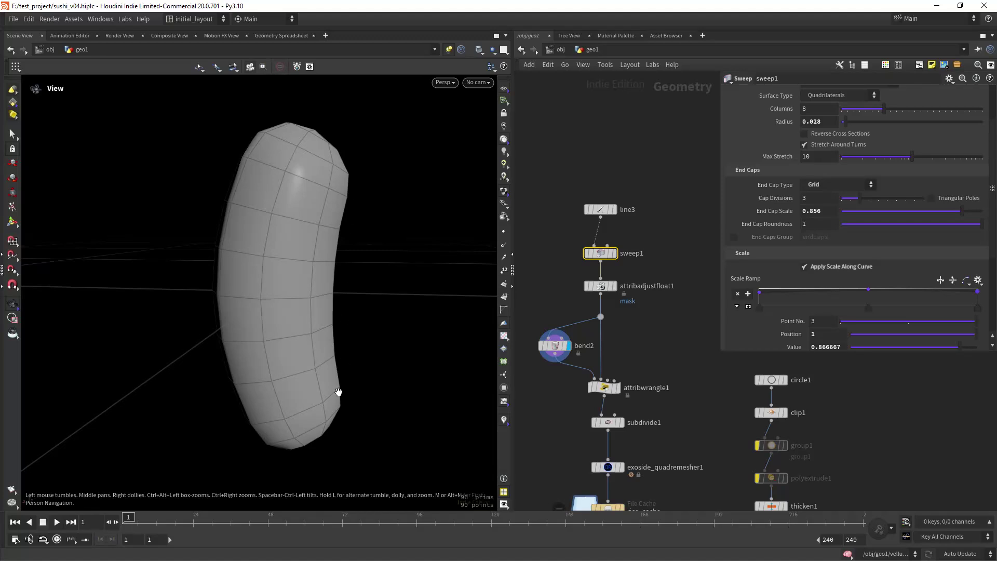
- Display attribadjustfloat1 and visualize its mask attribute as colors on the rice grain
left_click(615, 285)
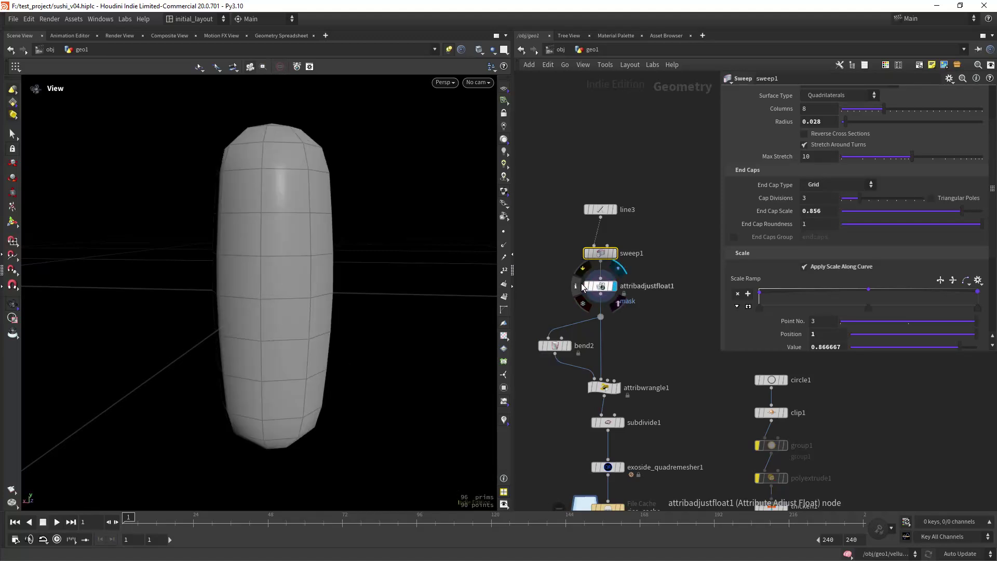
left_click(576, 286)
left_click(658, 244)
scroll(380, 285, "down", 2)
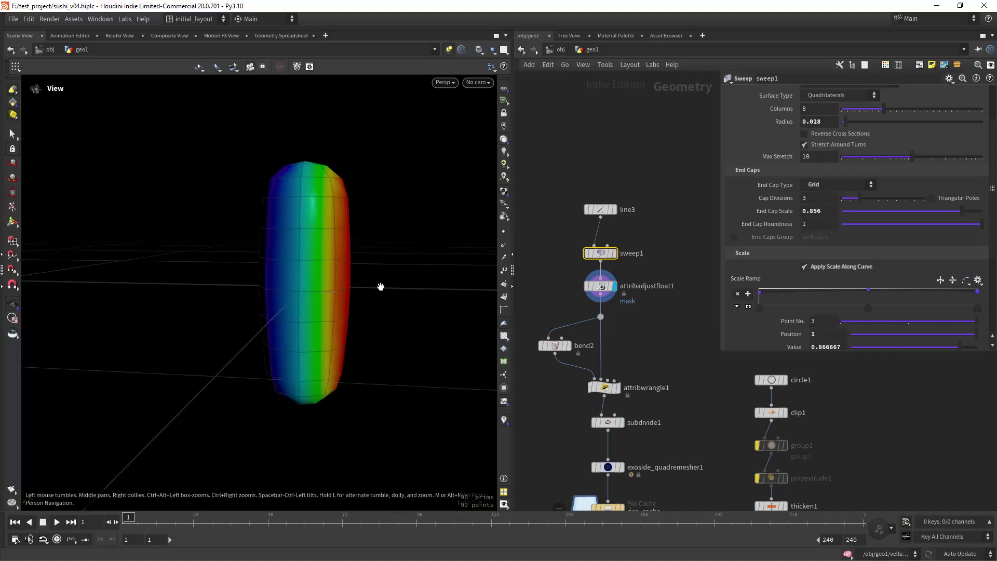
- Examine attribadjustfloat1's mask settings, including the Bounding Box pattern, remap ramp and direction
left_click_drag(546, 279, 613, 294)
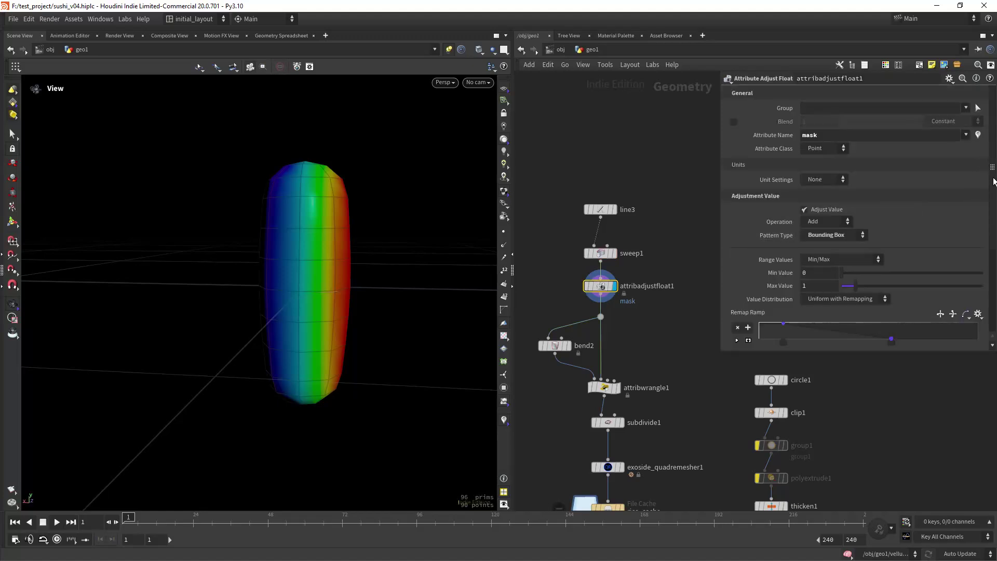
left_click_drag(990, 167, 992, 267)
scroll(842, 208, "up", 5)
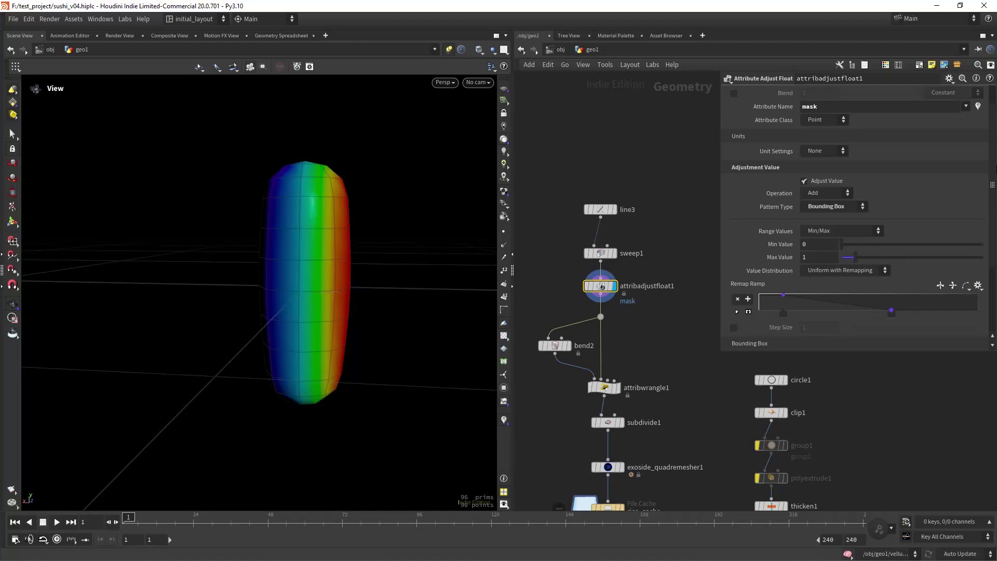
scroll(791, 270, "down", 4)
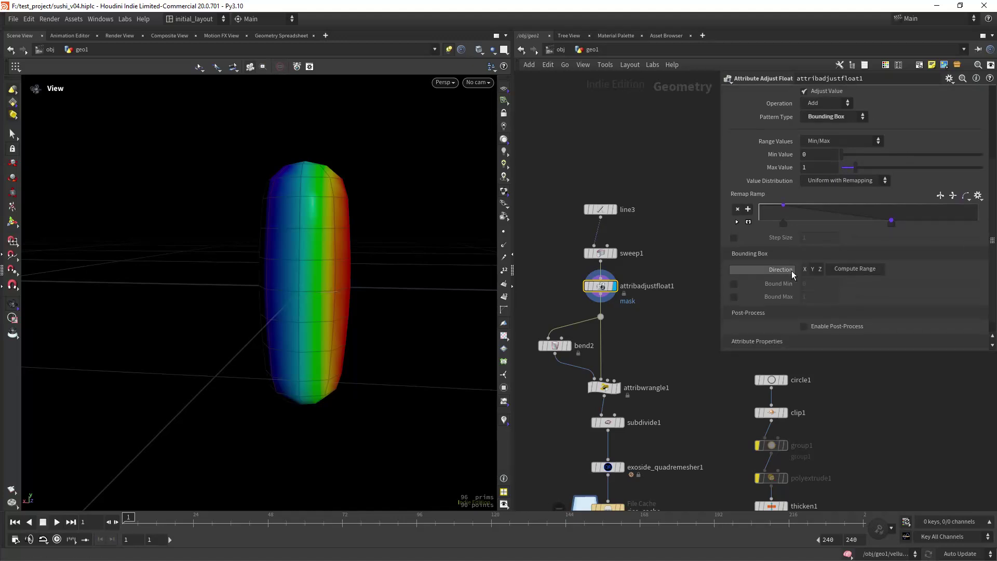
- Compare the outputs of bend2, attribadjustfloat1 and attribwrangle1, and read the wrangle's VEX code that blends point positions by the mask
middle_click_drag(629, 338, 633, 309)
left_click(622, 358)
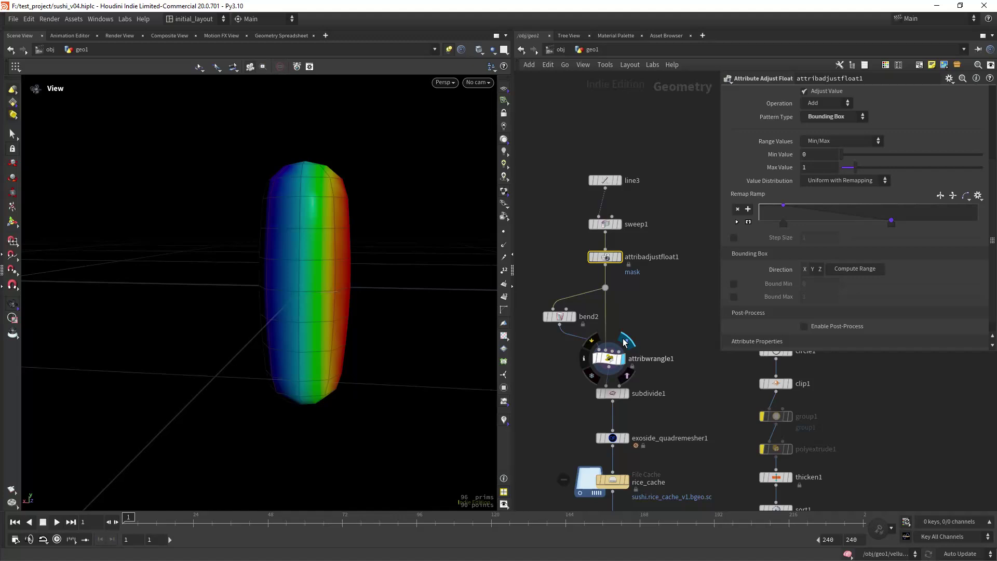
left_click_drag(352, 309, 346, 300)
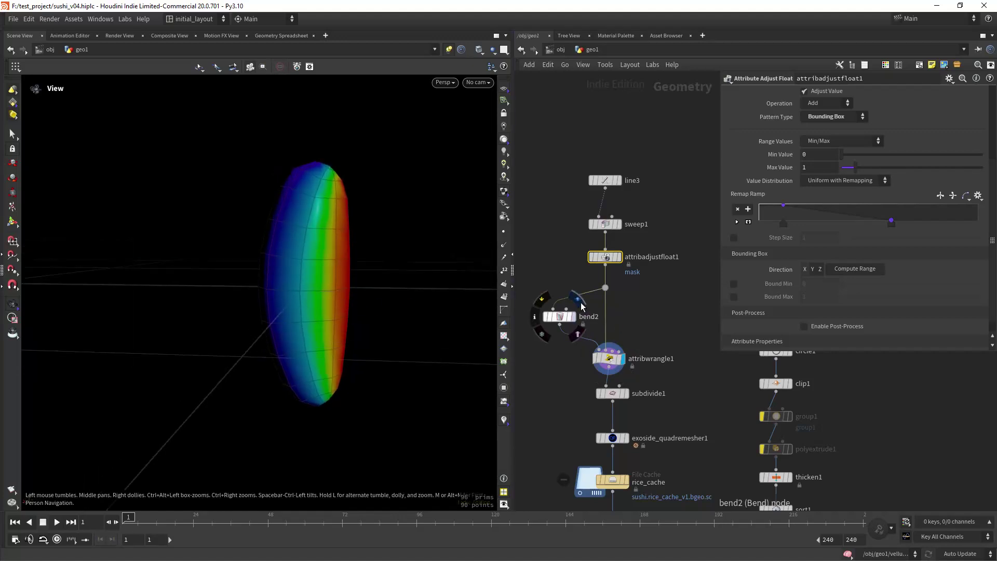
left_click(577, 299)
left_click(620, 257)
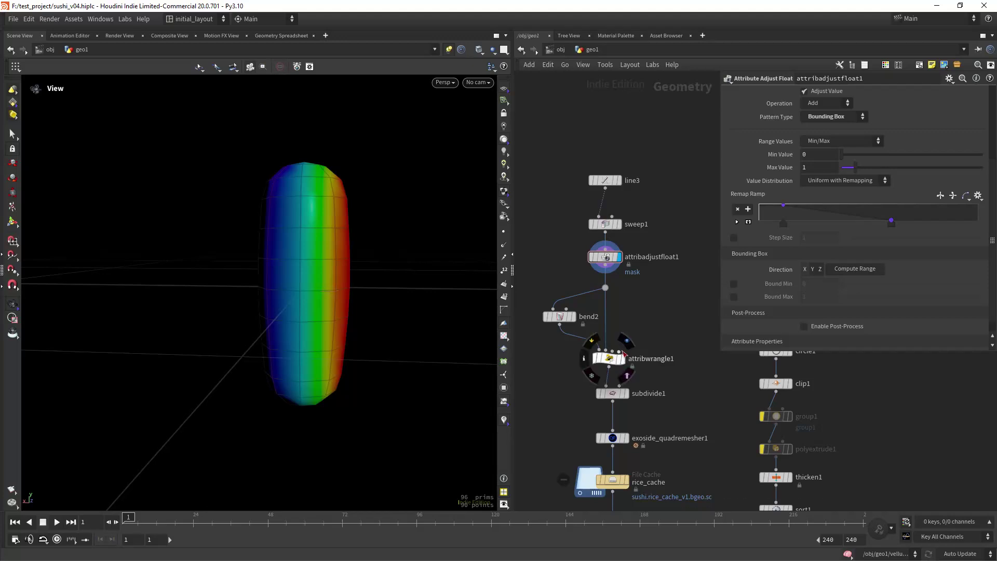
left_click(621, 358)
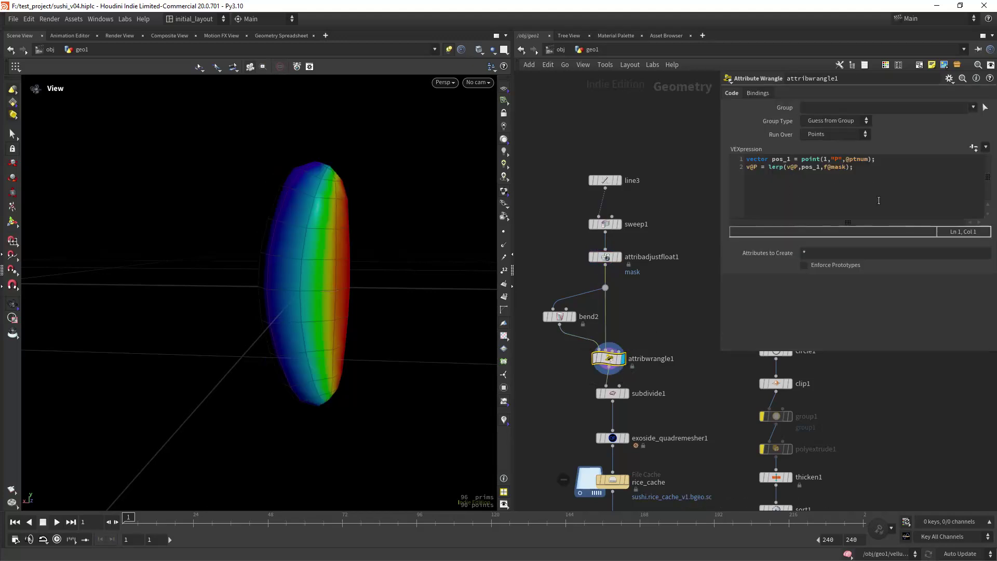
- Try a change to the mask's remap ramp on attribadjustfloat1 and undo it
scroll(629, 315, "up", 4)
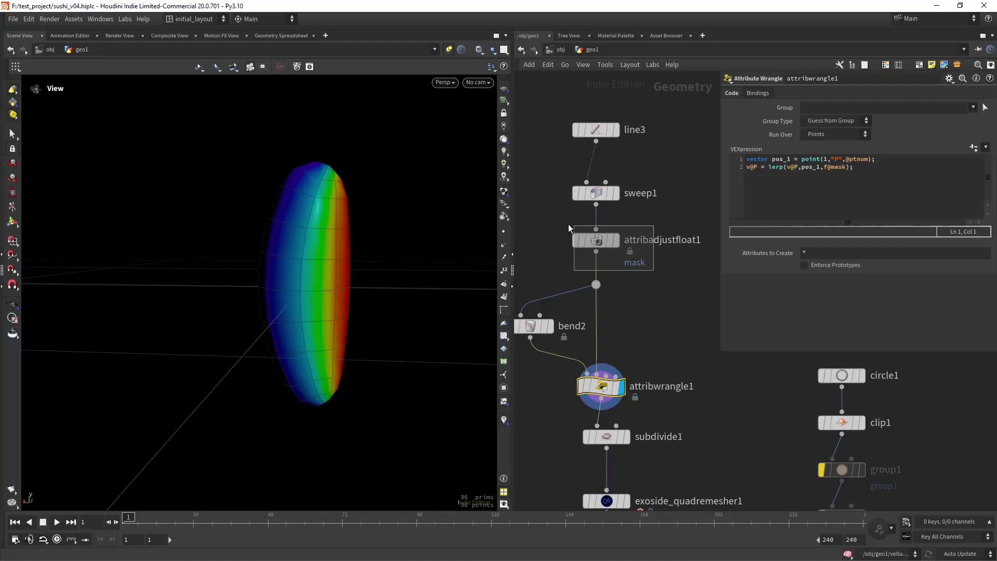
left_click(596, 239)
left_click_drag(893, 231, 929, 238)
key("ctrl+z")
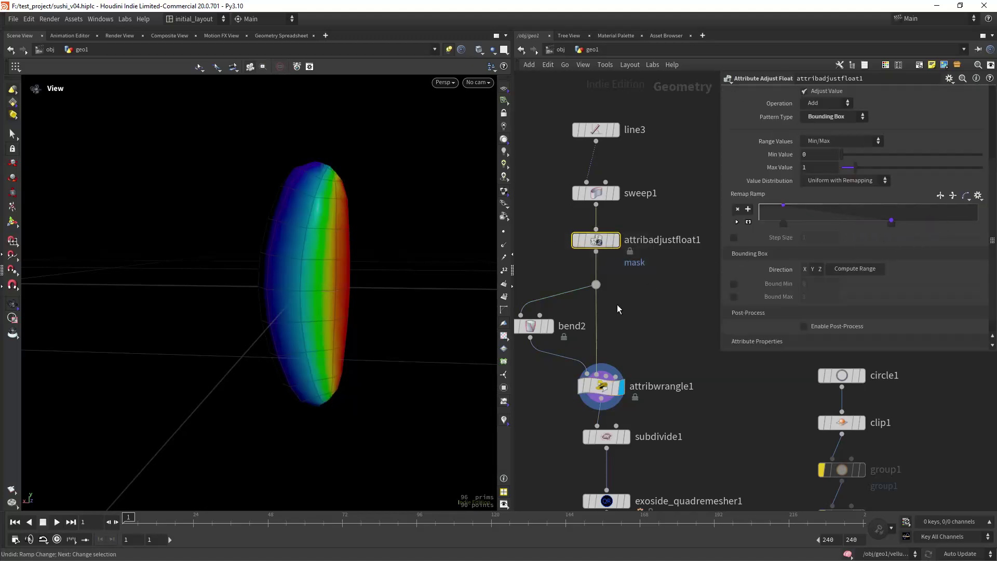
- Turn off the mask attribute visualization from attribwrangle1's node information
left_click(565, 387)
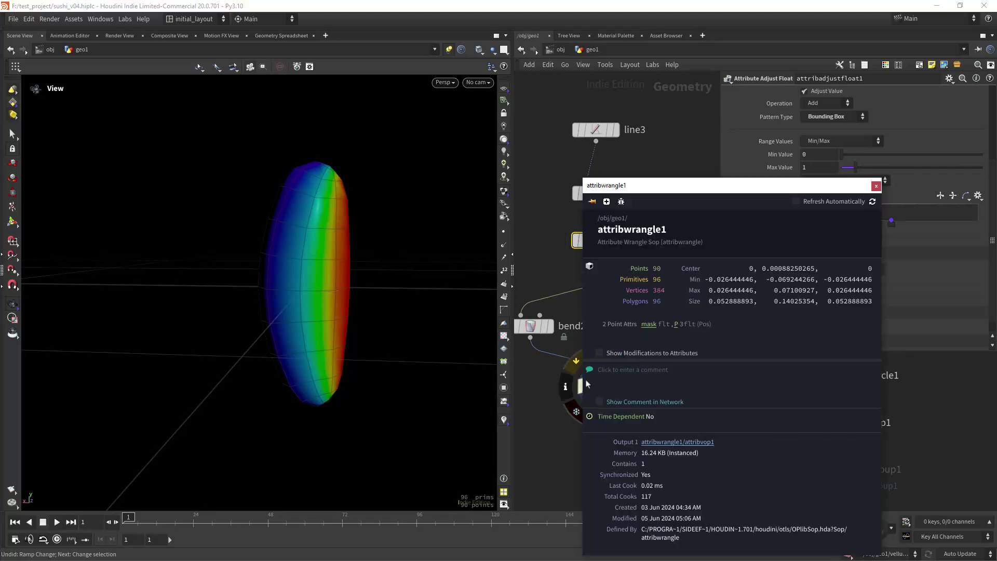
left_click(647, 325)
left_click(876, 185)
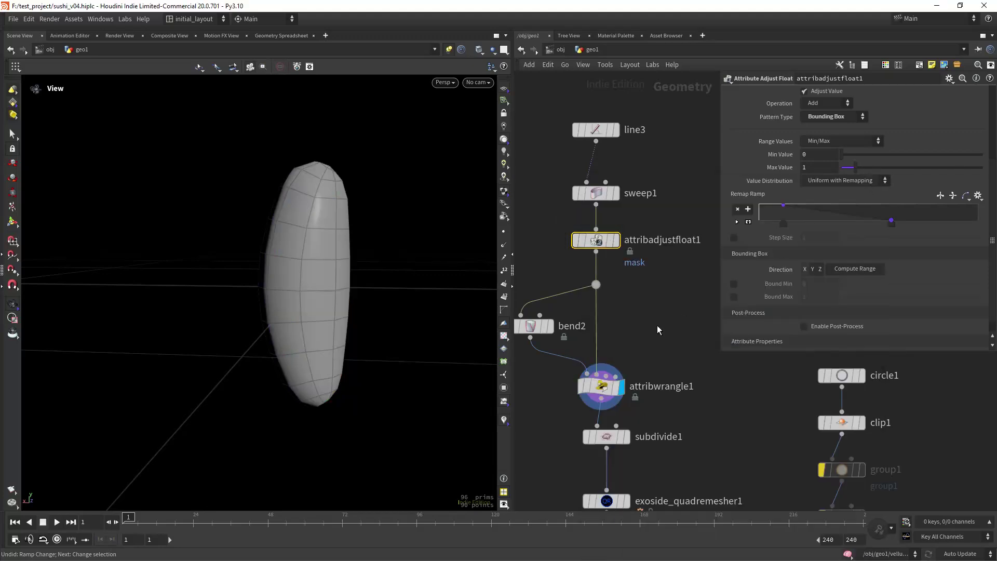
- Display the subdivide1 output and the remeshed rice grain loaded by rice_cache, inspecting the topology of each
middle_click_drag(627, 418, 625, 309)
left_click(624, 328)
middle_click_drag(660, 355, 656, 281)
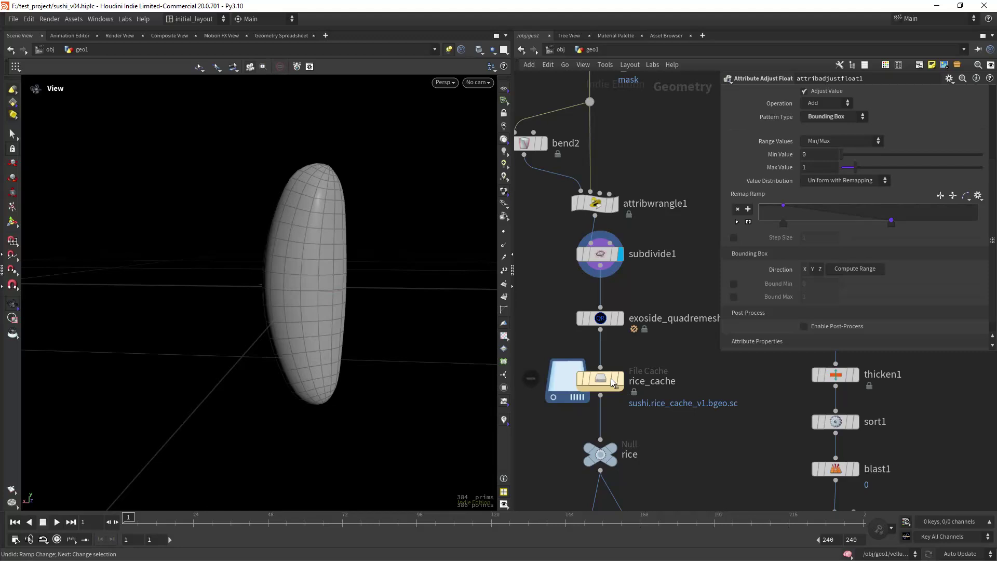
middle_click_drag(646, 350, 627, 316)
left_click(602, 347)
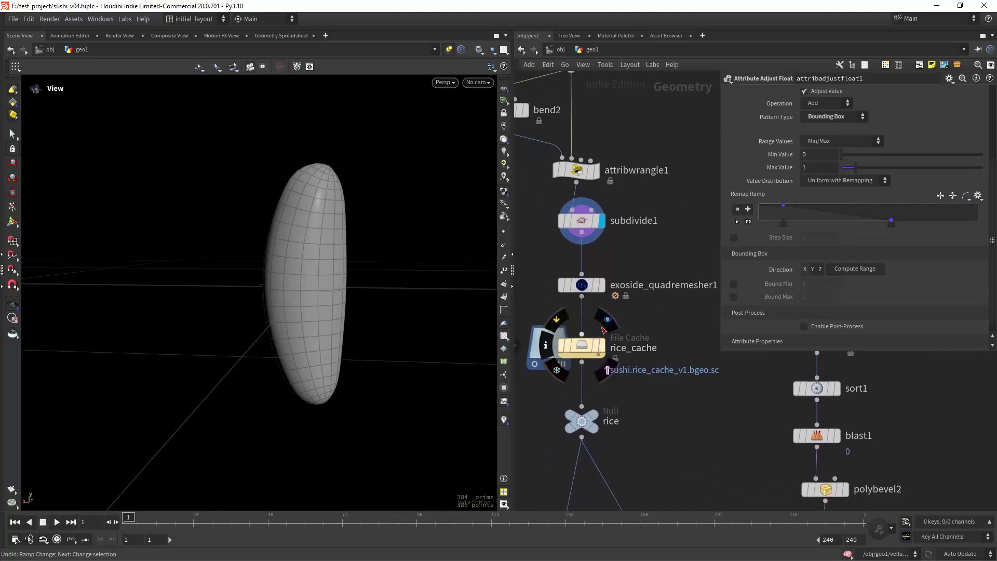
left_click_drag(331, 244, 777, 248)
left_click_drag(373, 275, 369, 304)
- Compare the dense subdivide1 mesh with the remeshed grain from rice_cache
middle_click_drag(624, 453, 628, 298)
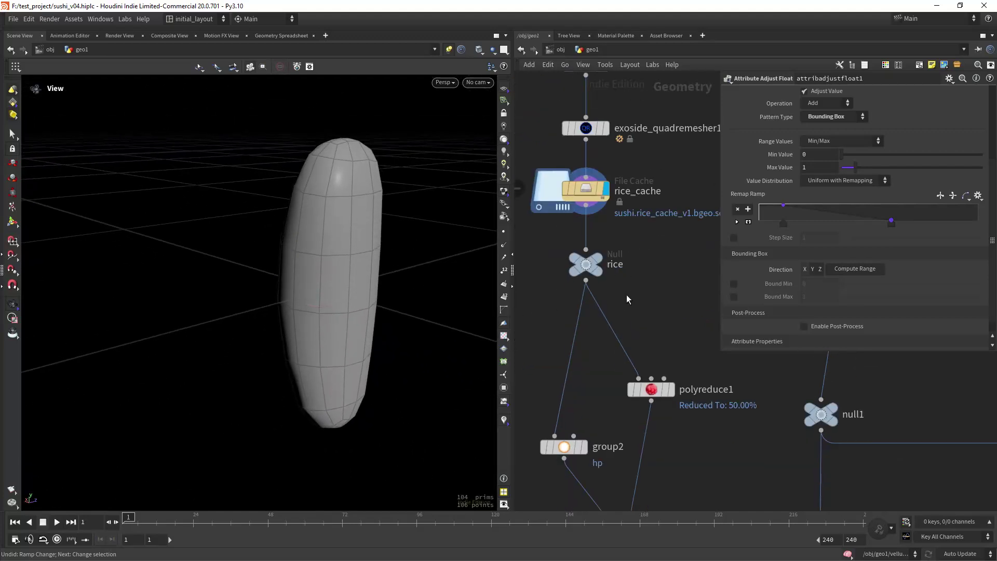
middle_click_drag(634, 260, 645, 431)
left_click(619, 238)
left_click_drag(332, 260, 381, 143)
left_click_drag(409, 250, 416, 294)
middle_click_drag(568, 347, 574, 269)
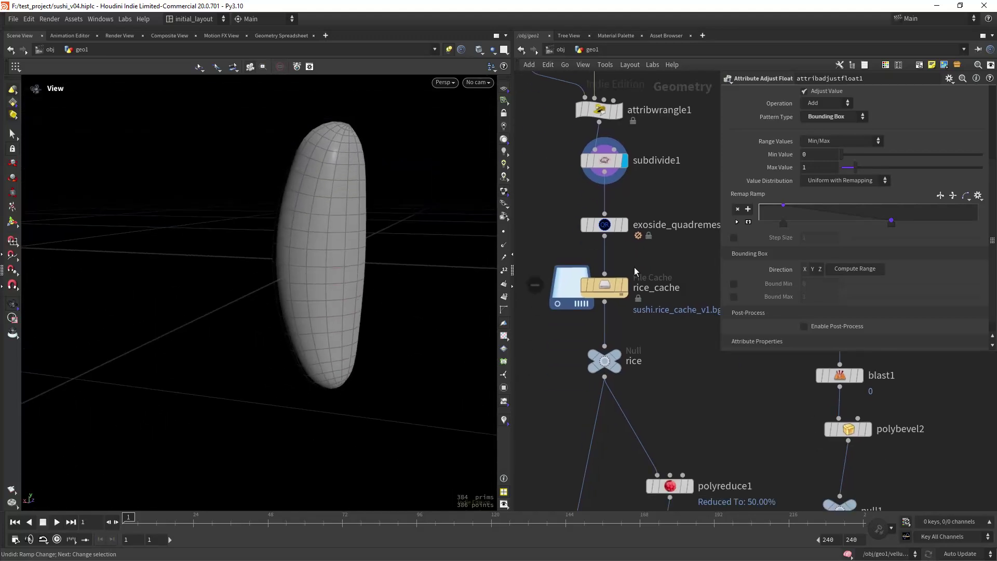
left_click(624, 285)
mouse_move(388, 318)
left_mouse_down()
mouse_move(403, 282)
mouse_move(391, 303)
left_mouse_up()
- Display the rice null's output and inspect the cached grain from different angles
middle_click_drag(663, 376, 645, 304)
scroll(646, 306, "down", 4)
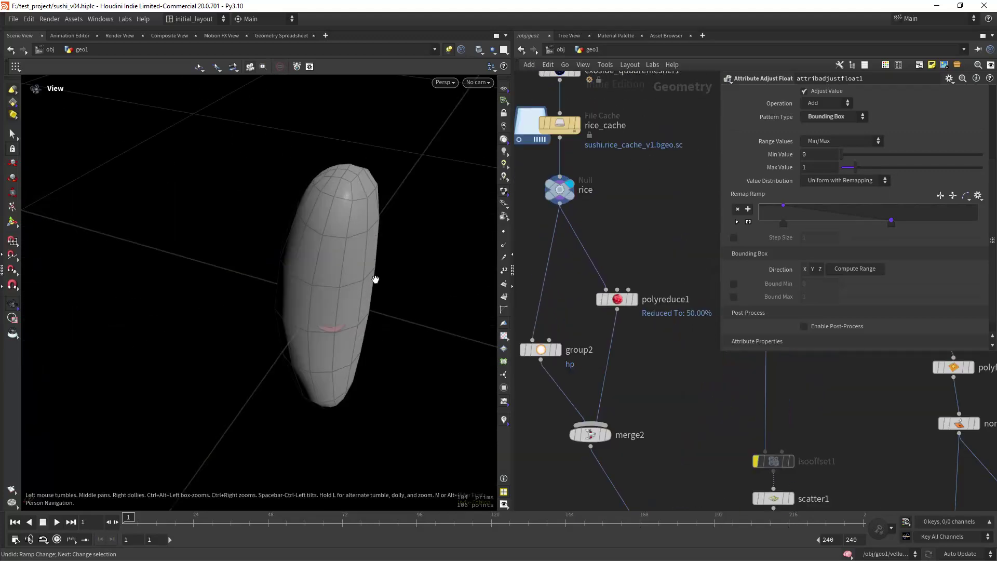
left_click_drag(376, 280, 316, 268)
middle_click_drag(635, 264, 614, 211)
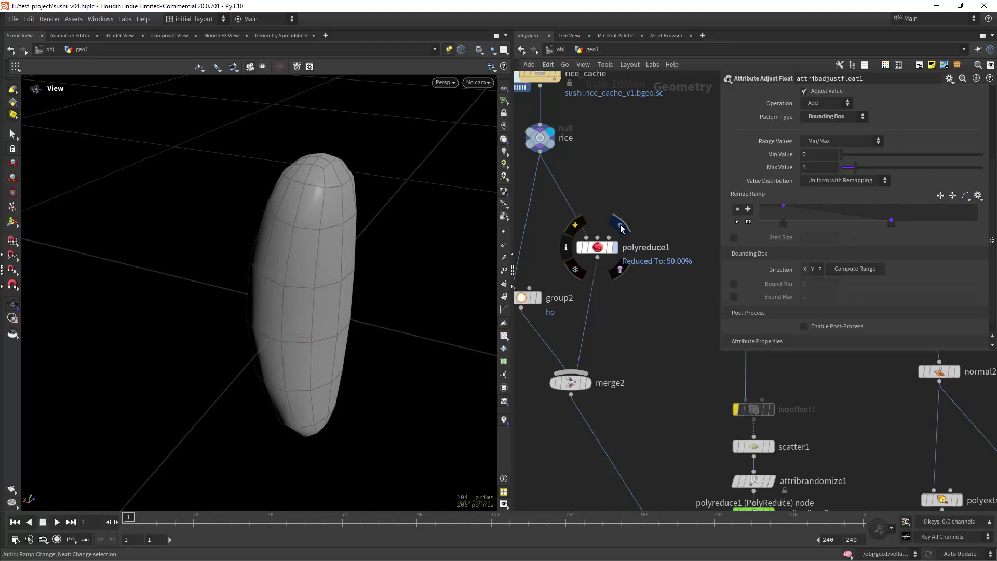
- Display polyreduce1 and examine its reduction settings and the low-poly rice grain
left_click(620, 226)
left_click(591, 254)
left_click_drag(400, 314, 560, 294)
middle_click_drag(558, 294, 591, 264)
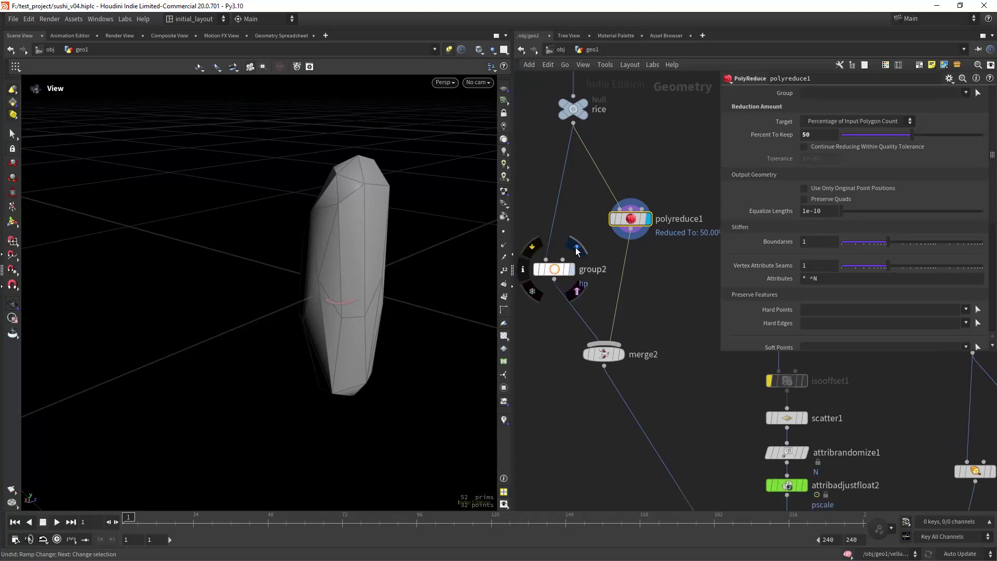
- Display the group2 node's output and inspect the high-poly grain assigned to the hp group
left_click(570, 269)
left_click_drag(397, 303, 431, 314)
left_click_drag(328, 294, 418, 296)
scroll(649, 304, "down", 2)
middle_click_drag(649, 305, 634, 268)
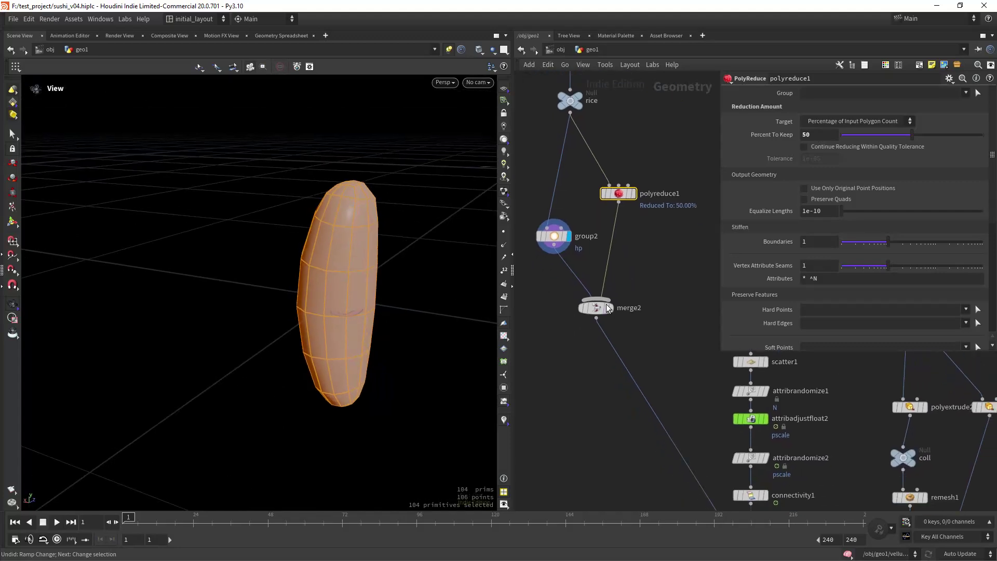
- Display the merge2 node's output and inspect the combined high- and low-poly rice grains
left_click(610, 307)
left_click_drag(390, 351, 417, 342)
scroll(580, 312, "down", 3)
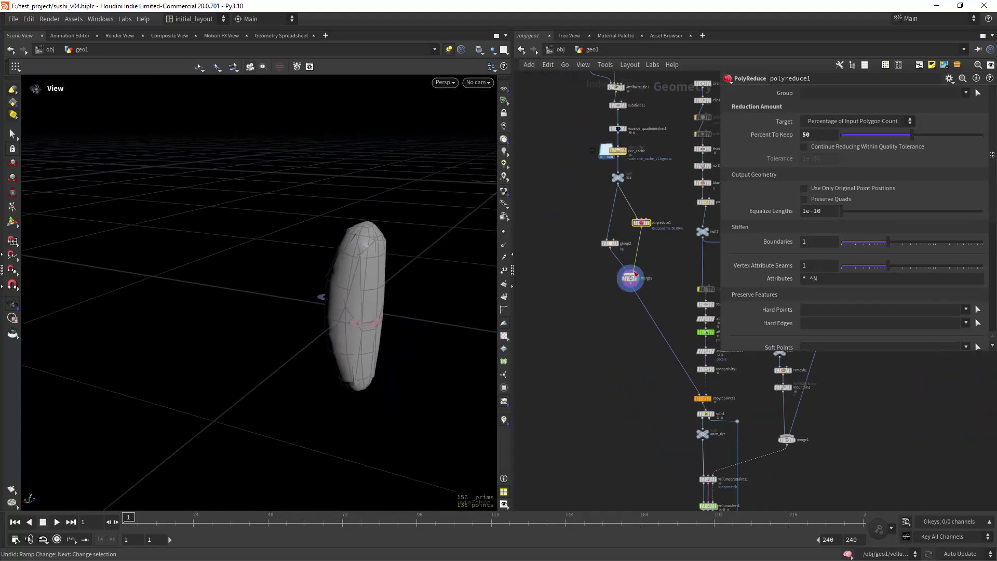
- Display the clip1 node's output at the start of the sushi base chain and inspect the clipped circle
scroll(651, 220, "up", 3)
middle_click_drag(651, 220, 674, 270)
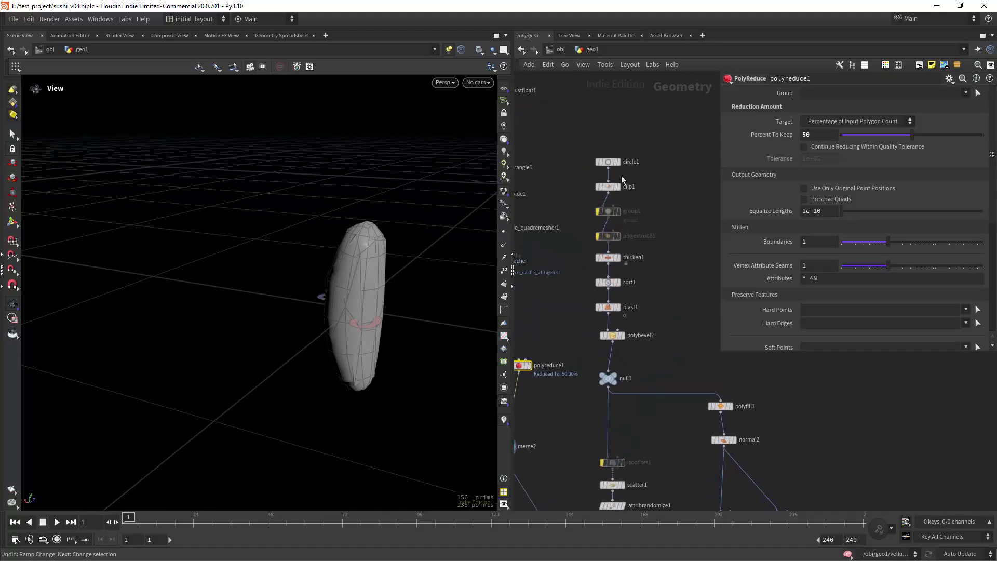
left_click(618, 187)
key("f")
left_click_drag(360, 259, 406, 246)
left_click_drag(413, 288, 453, 269)
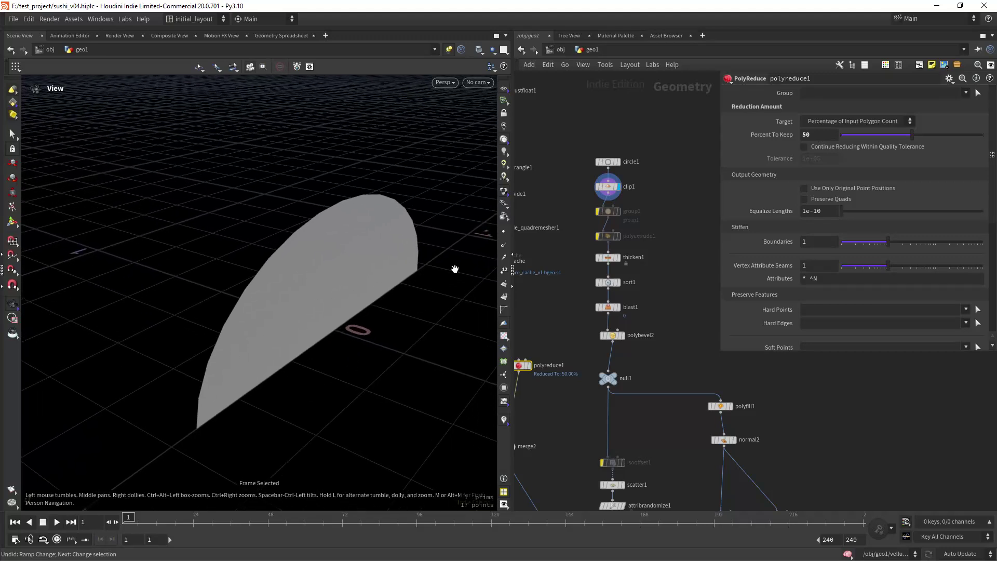
- Compare the outputs of circle1, clip1 and thicken1 to examine how the base block is built
scroll(646, 238, "up", 3)
left_click(593, 266)
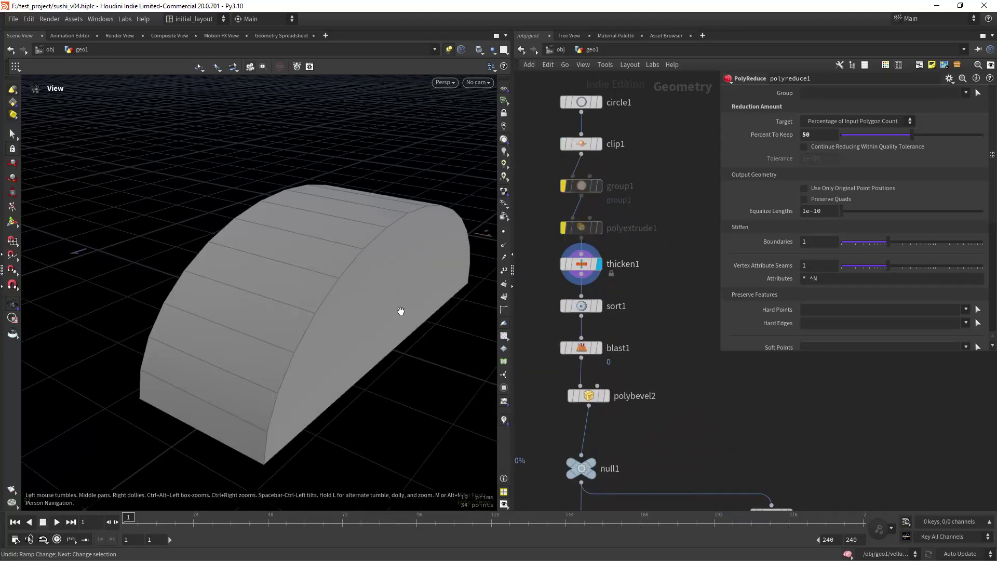
left_click(596, 101)
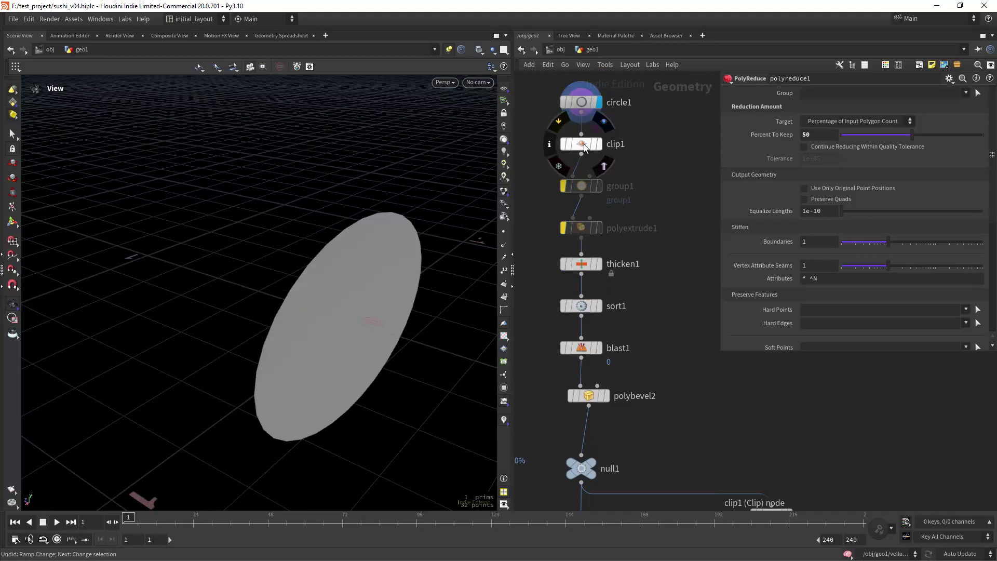
left_click(598, 144)
left_click(597, 264)
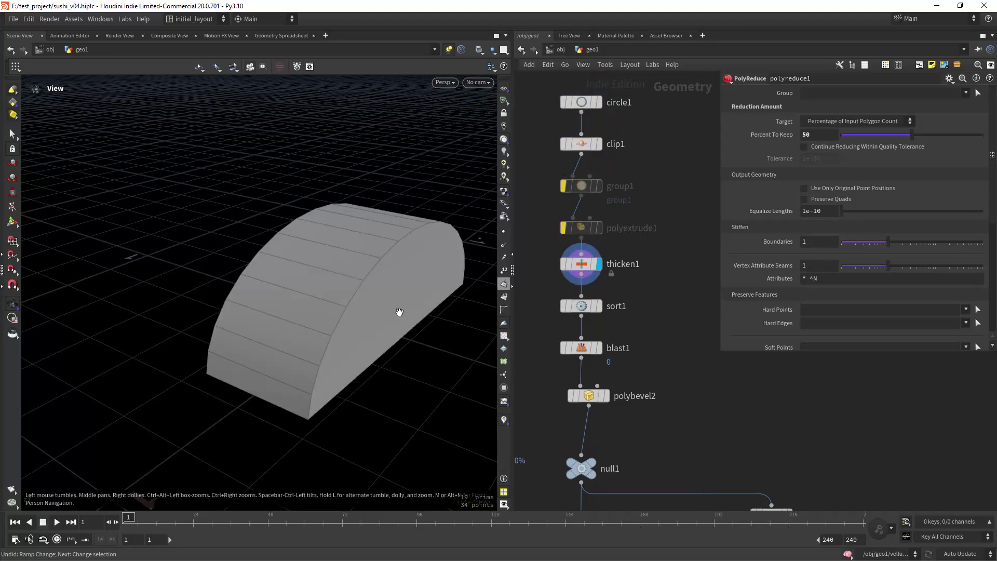
- Display blast1 and polybevel2 in turn, inspecting the block's underside and its bevelled edges
scroll(402, 308, "up", 3)
middle_click_drag(625, 346, 628, 290)
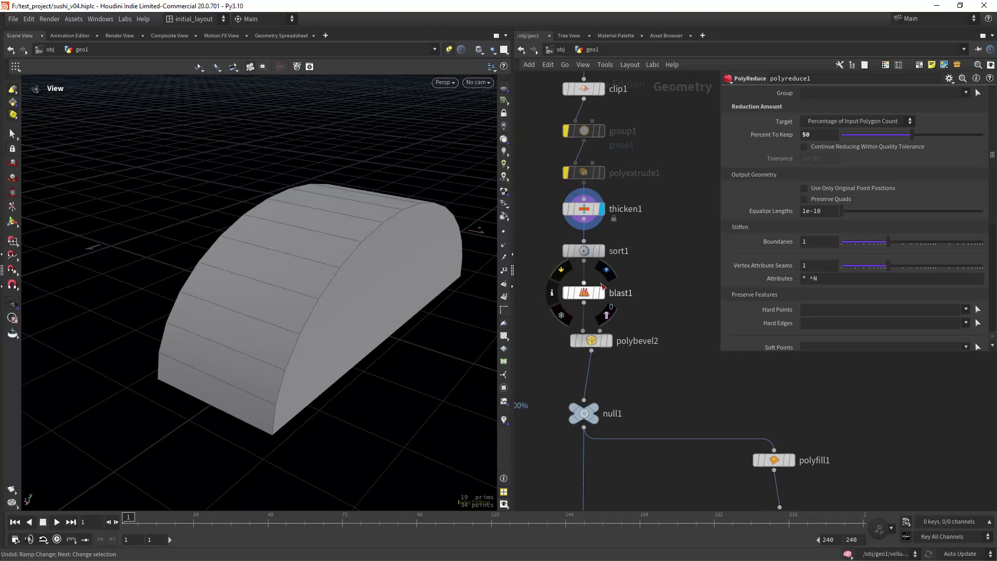
left_click(600, 292)
left_click_drag(403, 347, 436, 289)
scroll(618, 275, "down", 2)
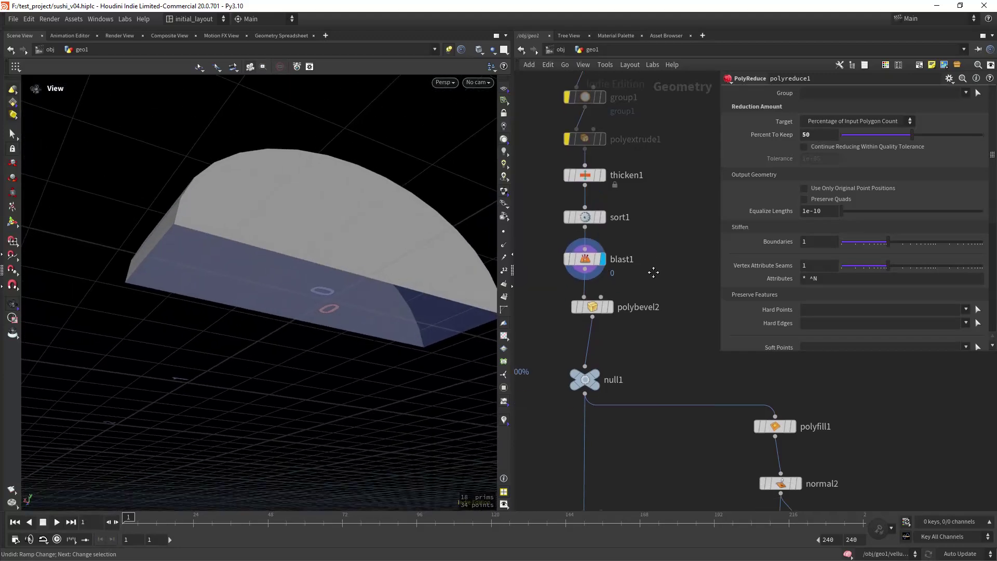
left_click(620, 268)
left_click_drag(367, 244, 454, 320)
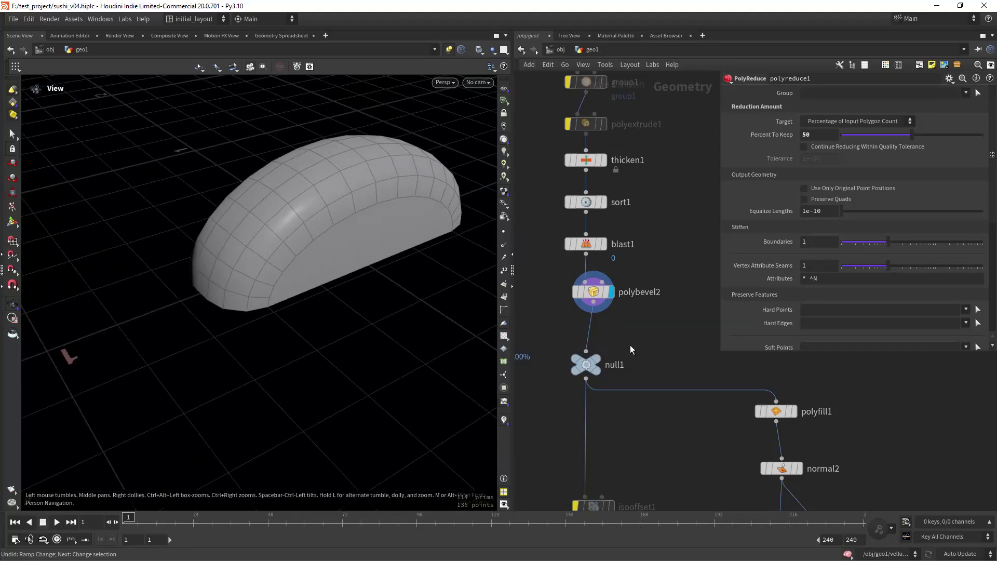
- Display the scatter1 node's output to examine the points scattered over the sushi base shape
middle_click_drag(624, 452, 662, 284)
scroll(642, 314, "down", 4)
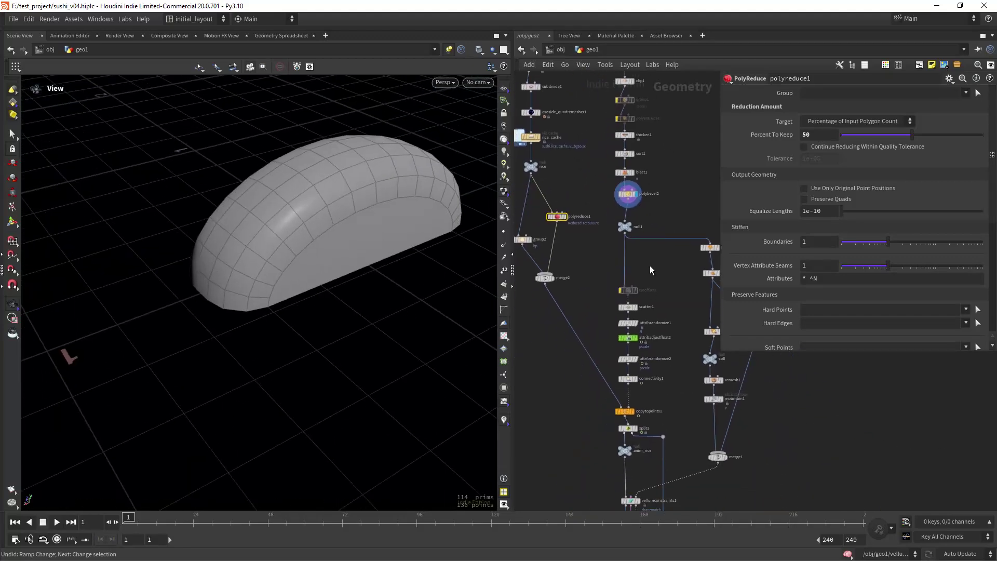
scroll(646, 273, "up", 3)
left_click(633, 294)
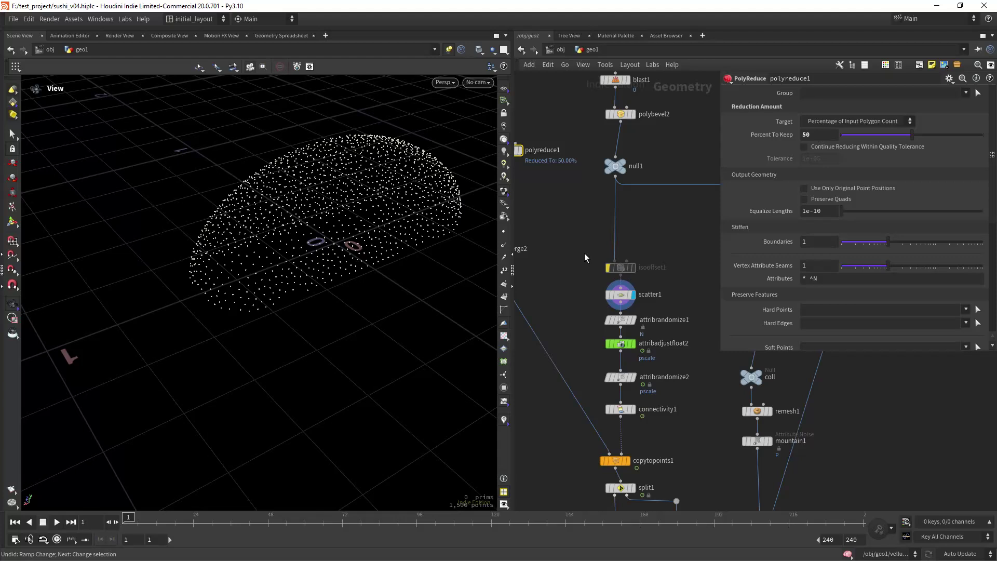
- Display attribrandomize1, examine its distribution settings for N, and briefly show the point normals in the viewport
left_click(631, 320)
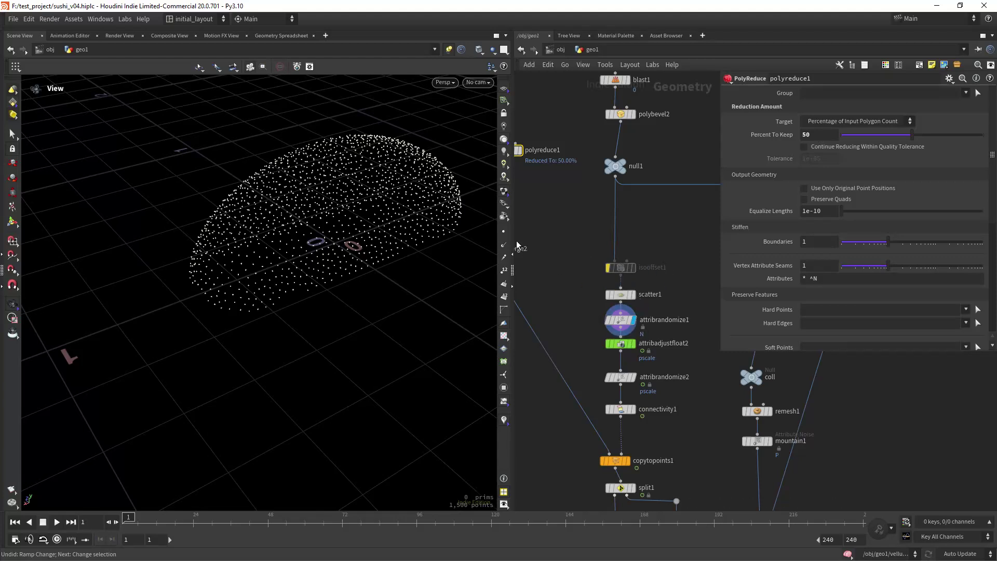
left_click(620, 320)
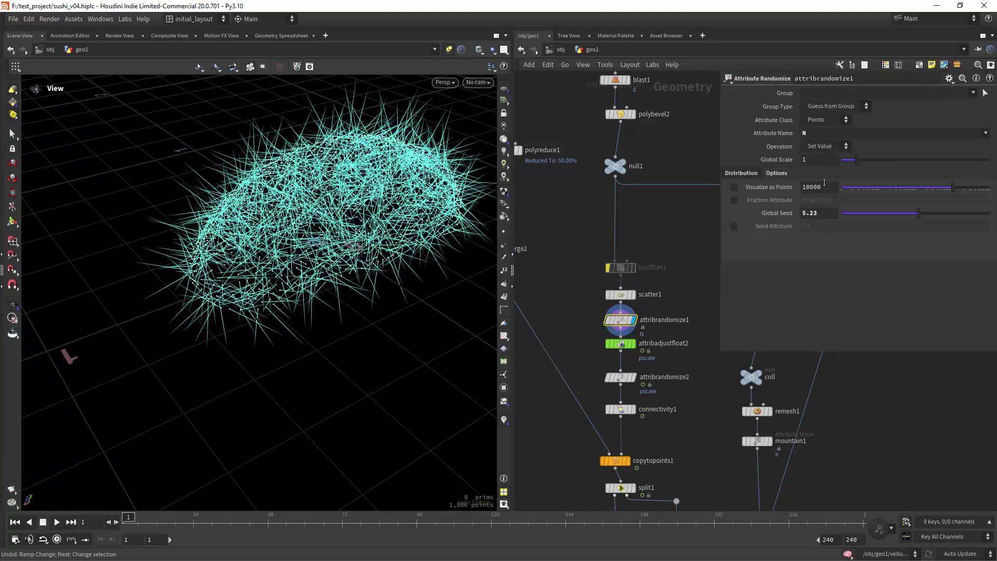
left_click(741, 173)
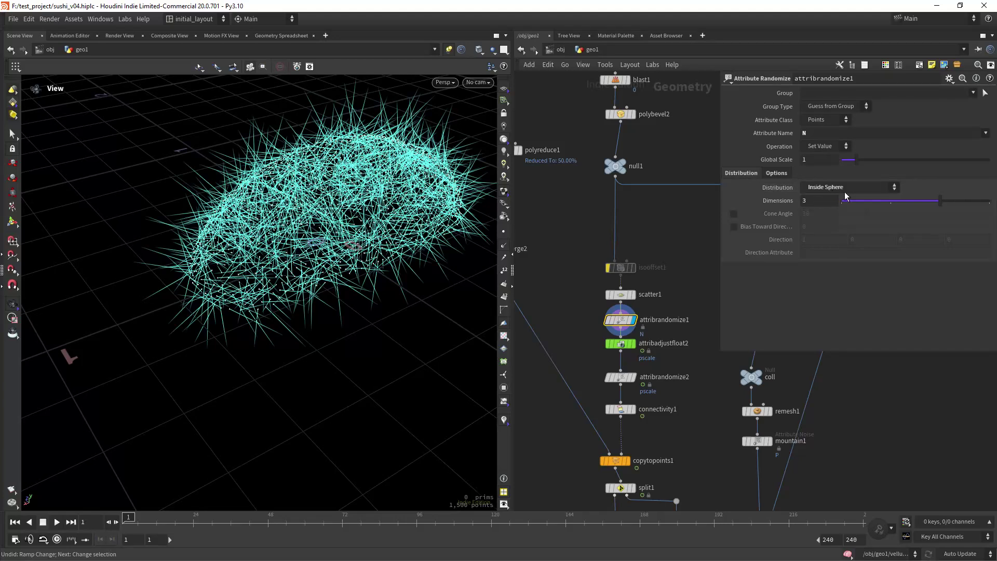
left_click(502, 247)
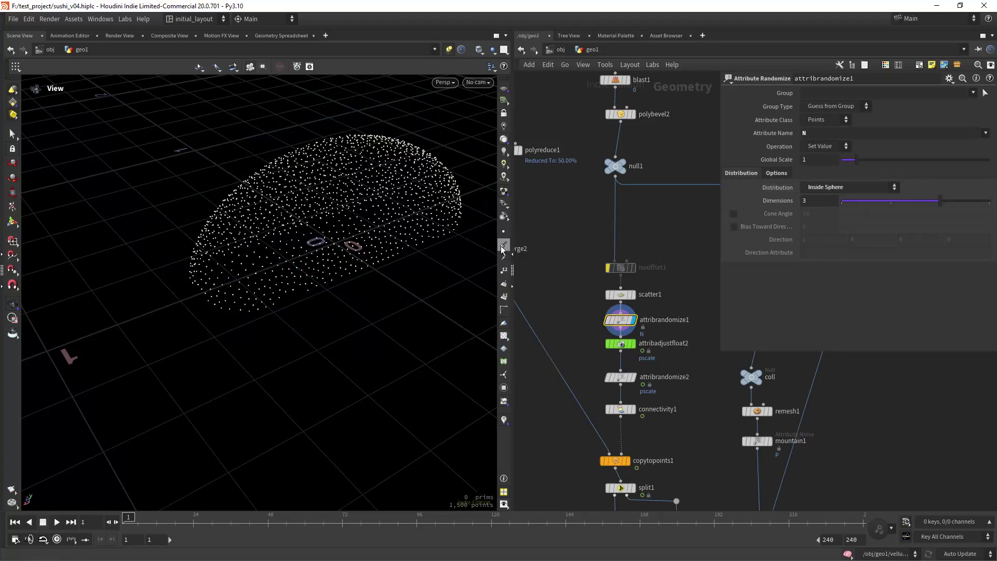
- Examine how attribadjustfloat2 animates pscale and how attribrandomize2 multiplies it with random values
left_click(623, 345)
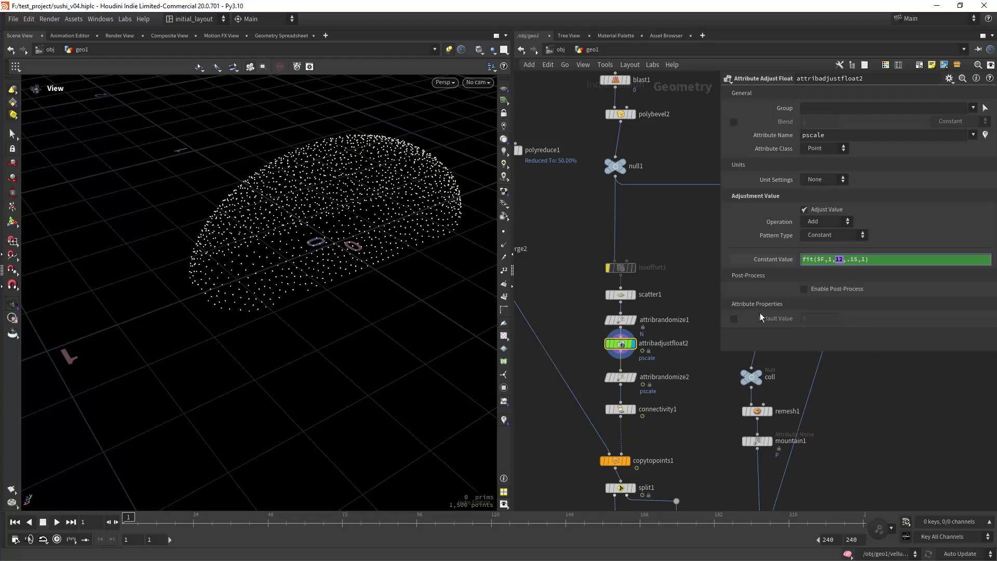
middle_click_drag(671, 383, 679, 347)
left_click(640, 341)
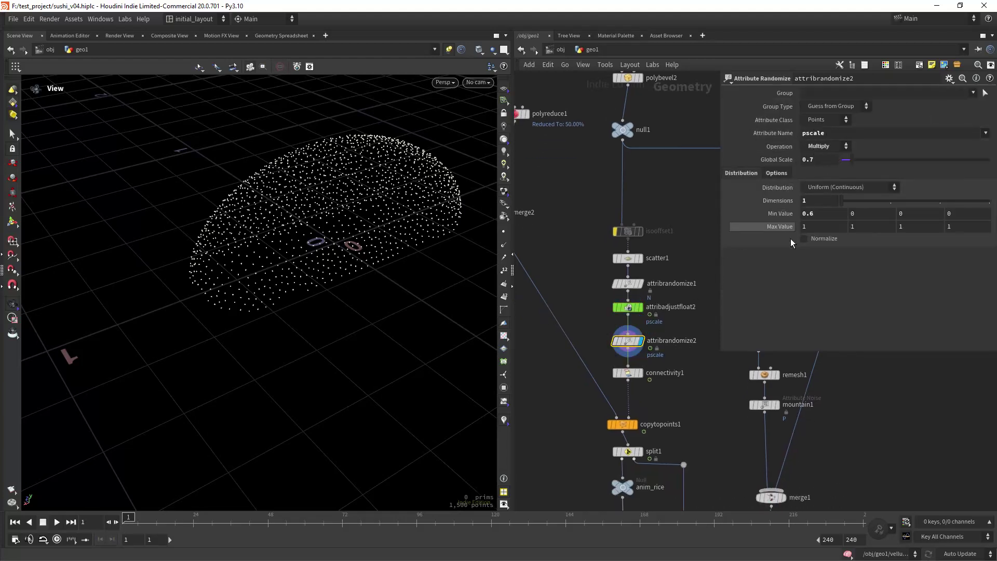
- Display connectivity1 and visualize its class attribute on the scattered points from the node info
middle_click_drag(680, 356, 681, 312)
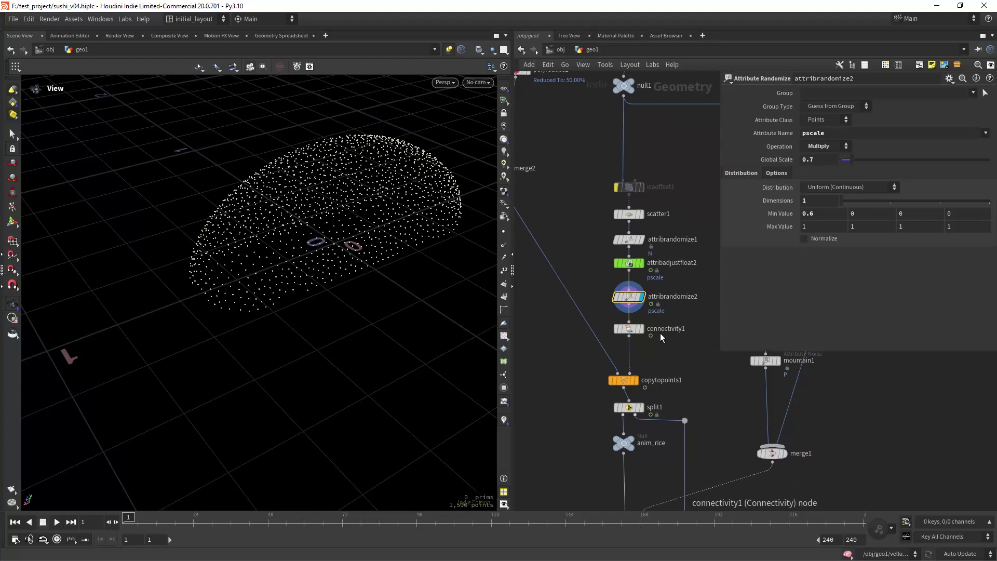
left_click(631, 338)
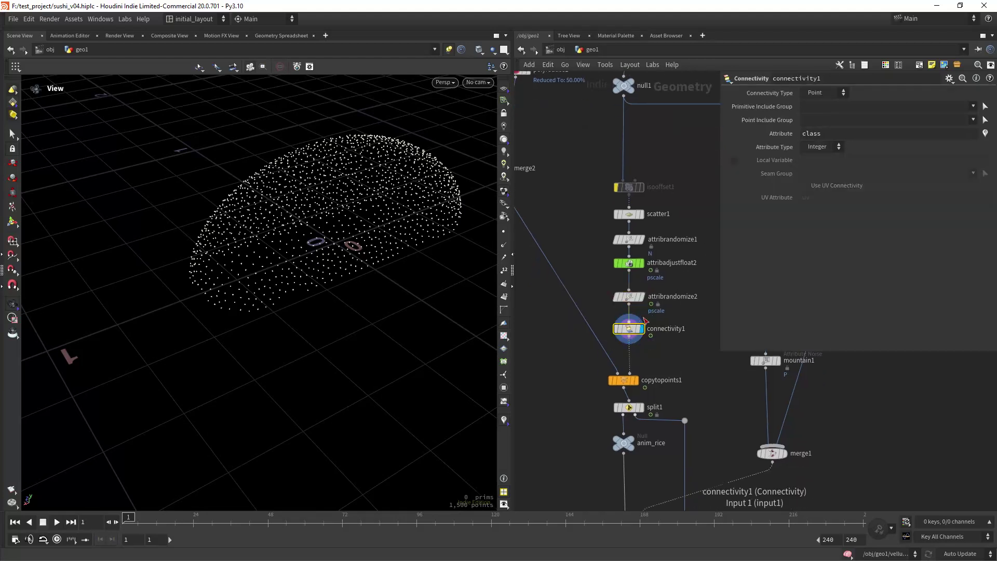
left_click(615, 329)
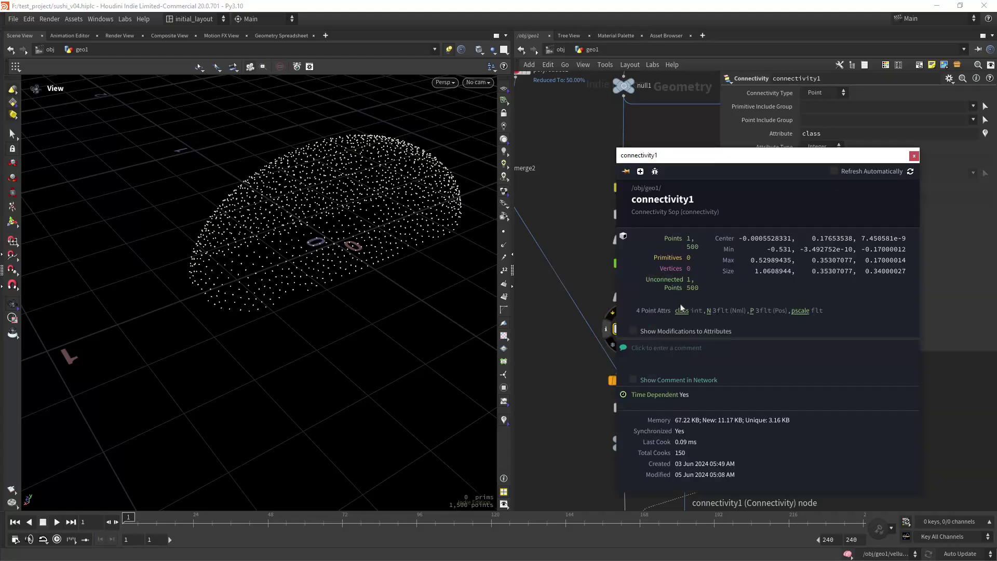
left_click(913, 155)
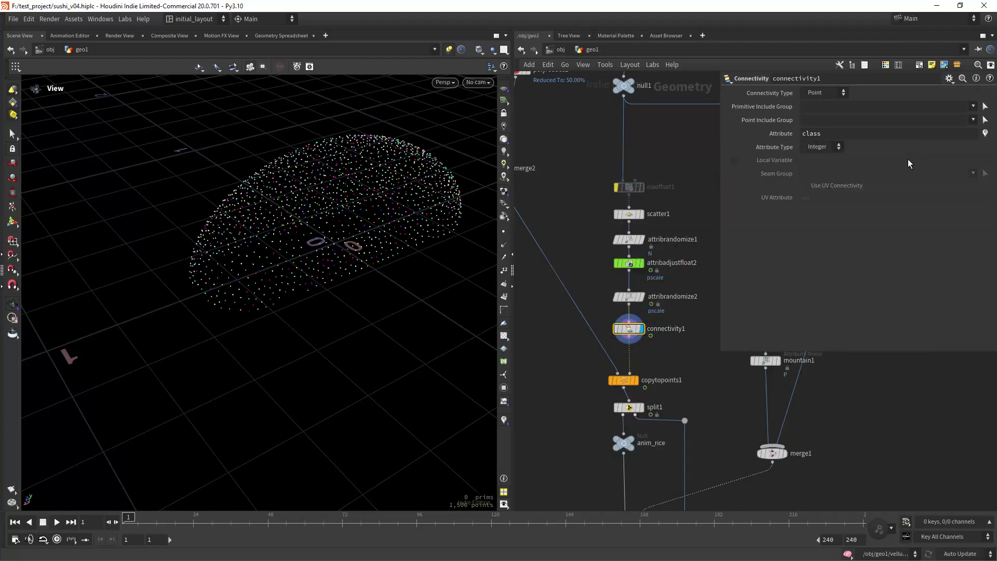
- Display copytopoints1 and scrub the timeline to watch the copied rice grains grow, returning to frame 1
left_click(636, 381)
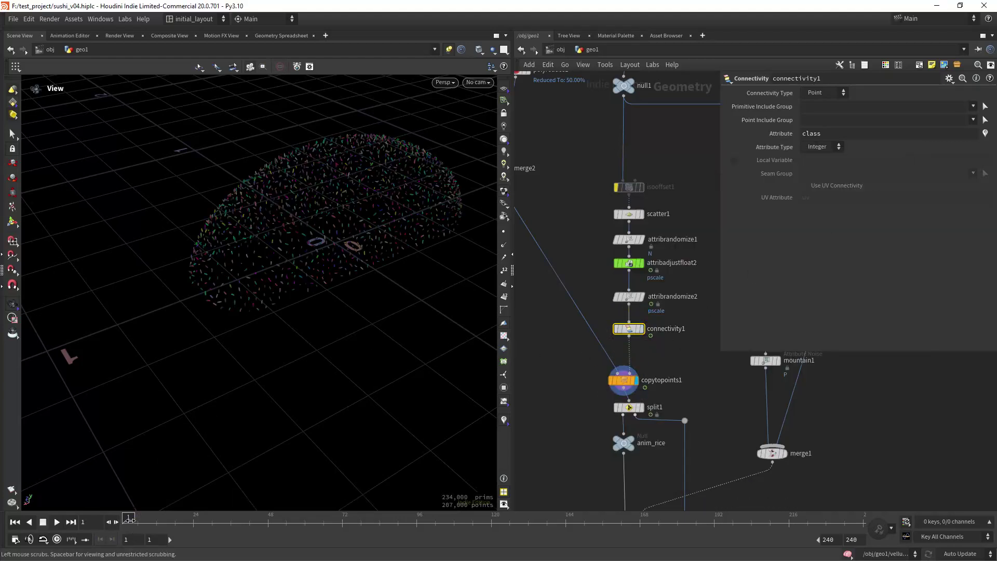
left_click_drag(129, 519, 219, 522)
mouse_move(282, 518)
left_mouse_down()
mouse_move(156, 521)
mouse_move(274, 522)
left_mouse_up()
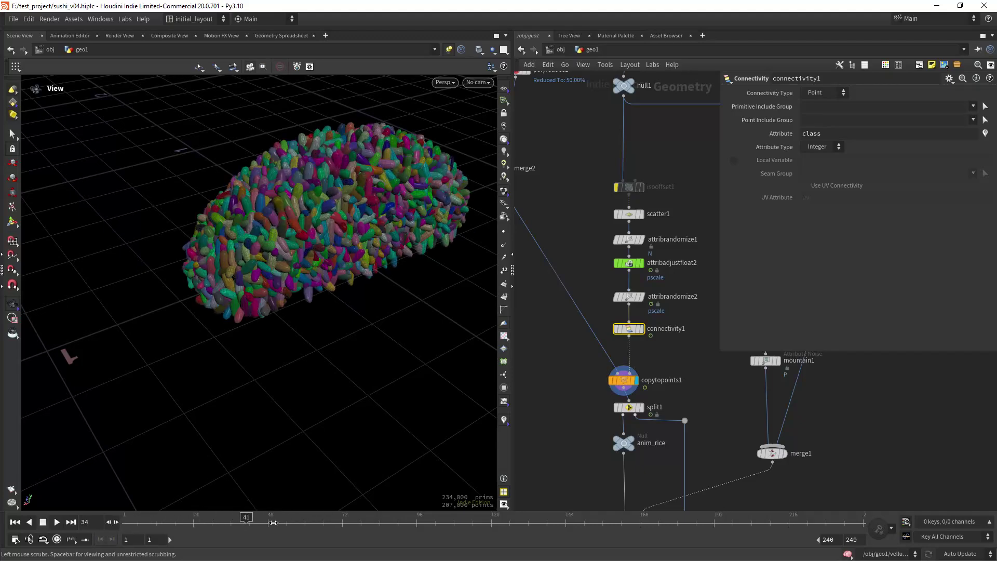
left_click_drag(184, 517, 239, 481)
left_click_drag(129, 486, 116, 474)
- Display split1, examine its inverted hp group selection, and scrub to frame 64 to inspect the low-poly grains up close
middle_click_drag(645, 396, 649, 285)
scroll(679, 303, "down", 3)
left_click(633, 289)
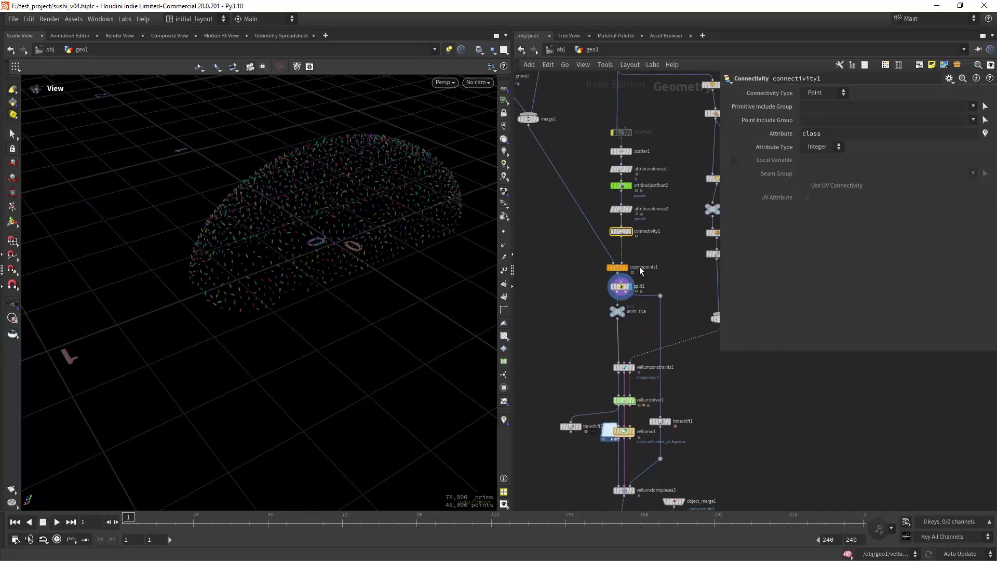
left_click(621, 286)
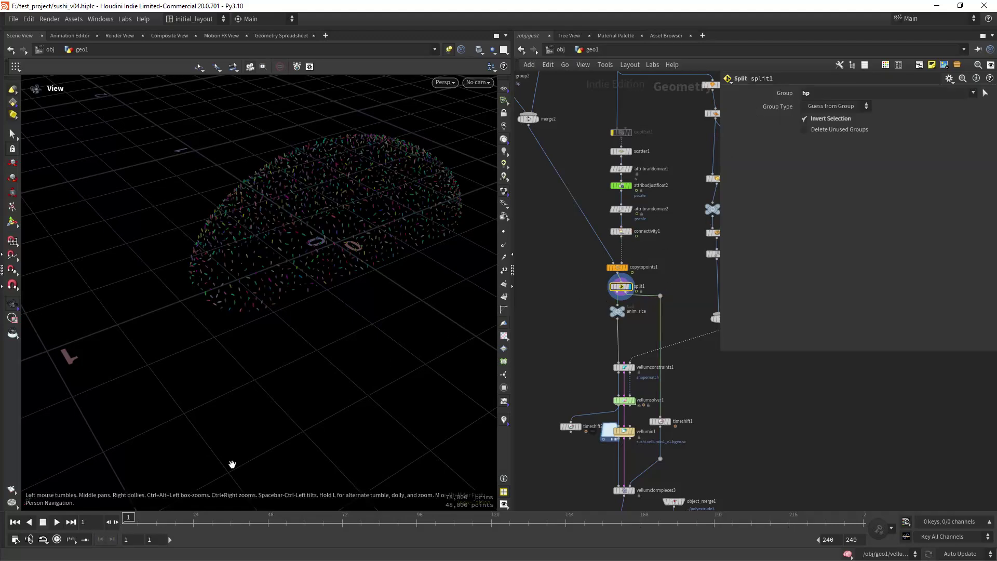
left_click_drag(128, 518, 317, 517)
right_click_drag(285, 257, 321, 292)
- Display polyfill1 and normal2 in the collision branch and inspect the closed underside of the base shape
middle_click_drag(641, 326, 597, 288)
scroll(655, 249, "down", 1)
middle_click_drag(637, 259, 609, 316)
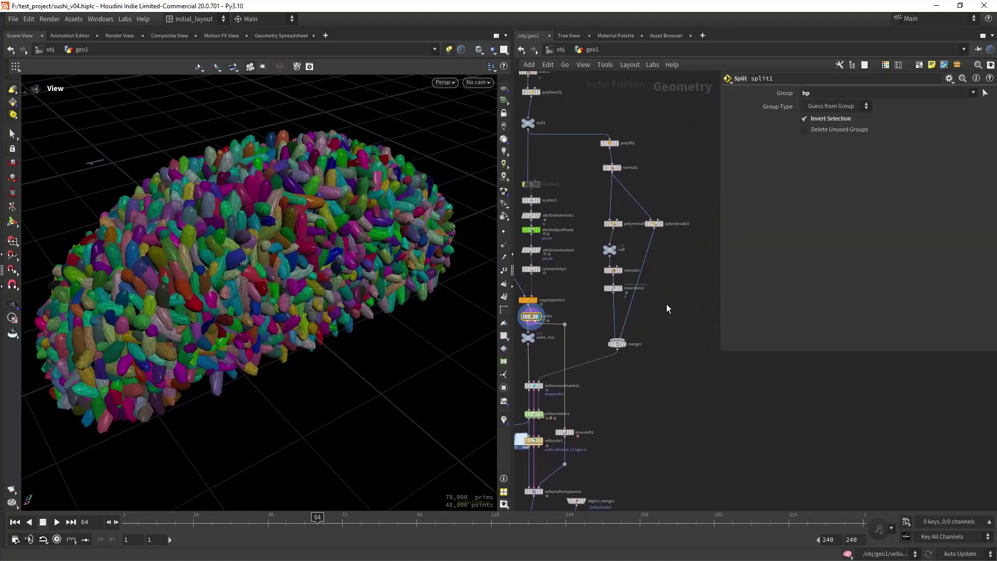
scroll(667, 306, "up", 2)
middle_click_drag(657, 249, 671, 306)
scroll(640, 196, "up", 2)
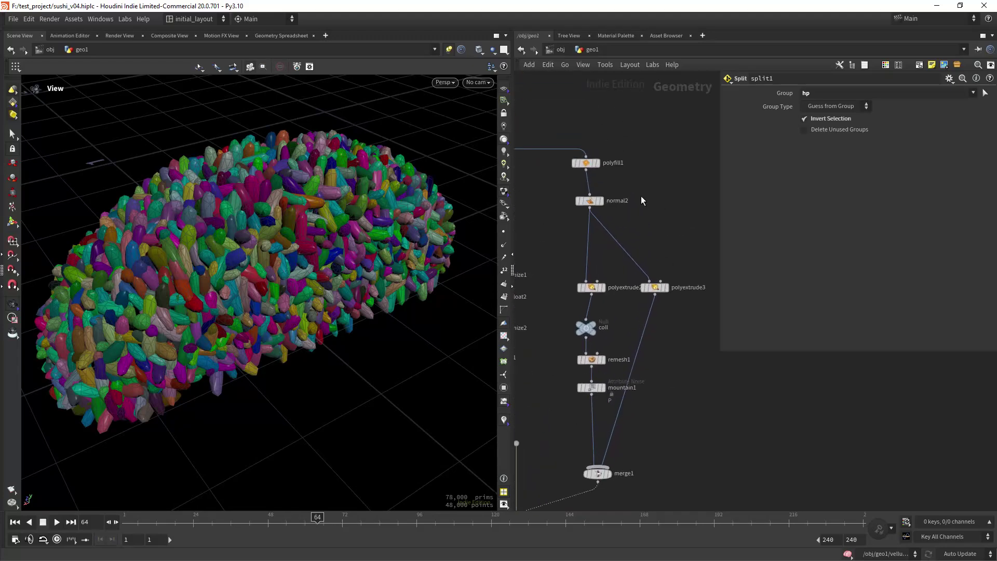
left_click(601, 150)
key("f")
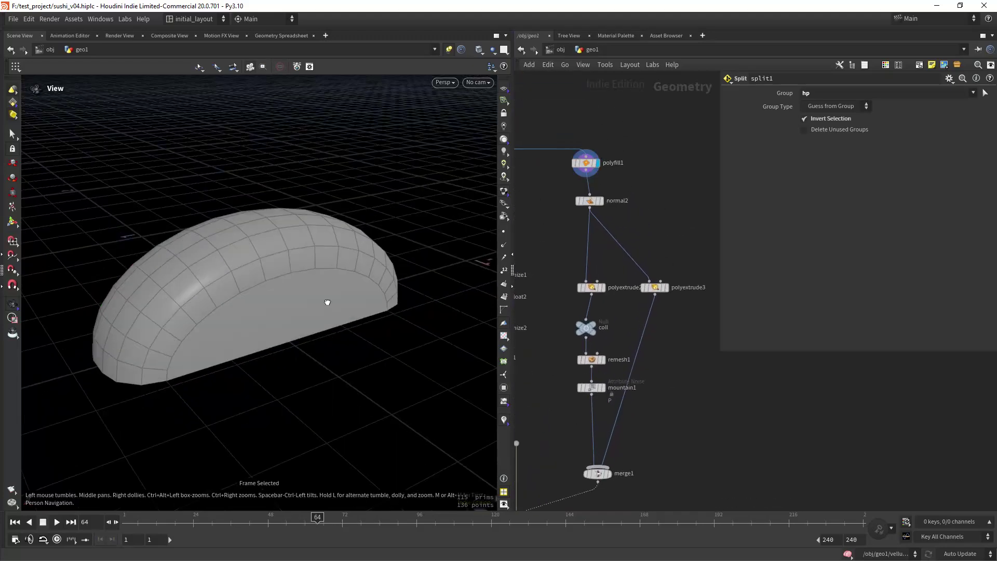
mouse_move(327, 301)
left_mouse_down()
mouse_move(372, 187)
mouse_move(344, 269)
mouse_move(332, 258)
mouse_move(314, 289)
left_mouse_up()
left_click(604, 188)
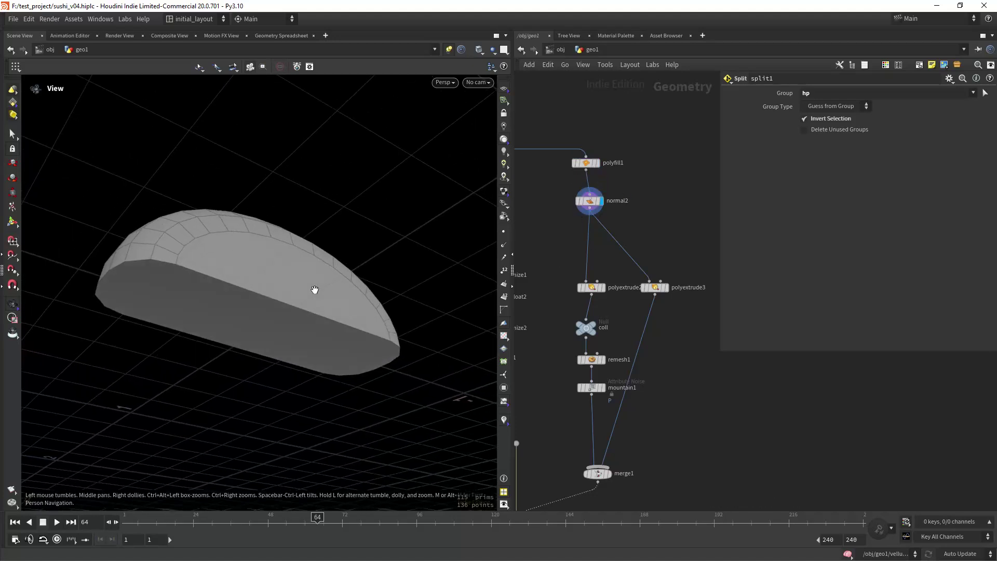
- Display polyextrude3 with polyextrude2 templated over it and compare the two extruded collision shells
middle_click_drag(606, 263, 612, 231)
left_click(608, 255)
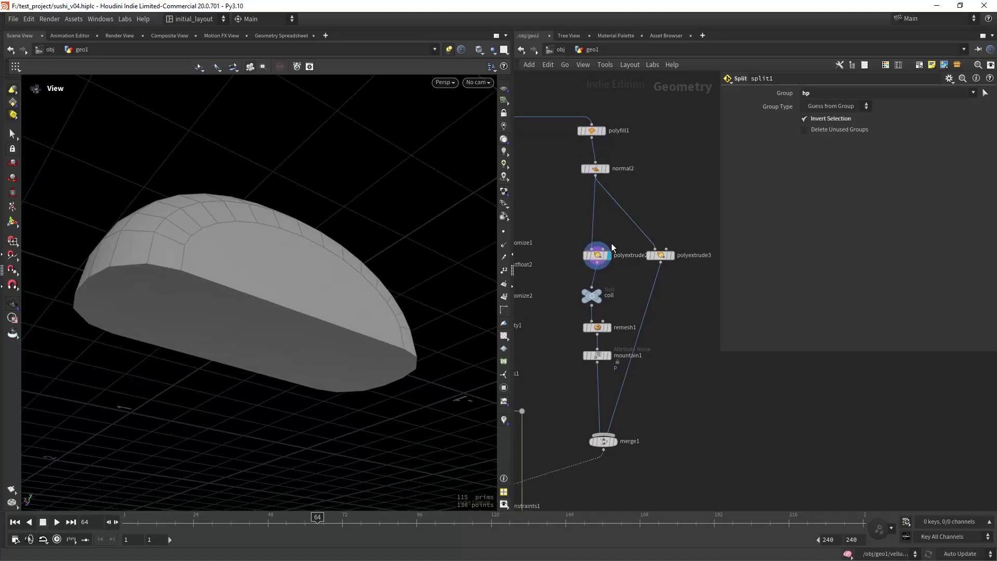
left_click(605, 256)
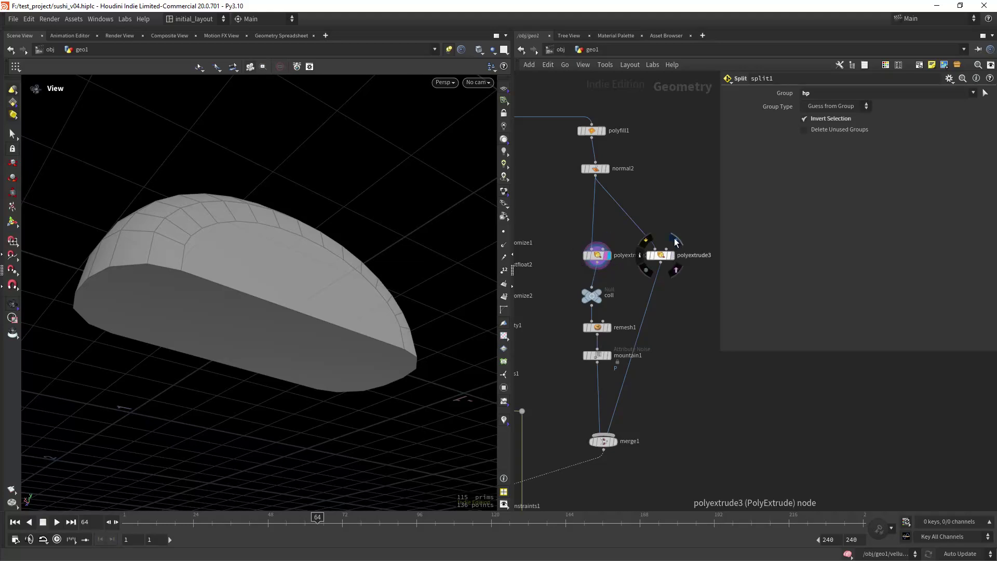
left_click(669, 255)
left_click(665, 258)
mouse_move(338, 312)
left_mouse_down()
mouse_move(233, 357)
mouse_move(133, 329)
mouse_move(225, 272)
mouse_move(392, 285)
mouse_move(392, 321)
mouse_move(292, 313)
mouse_move(356, 312)
mouse_move(338, 283)
mouse_move(358, 311)
mouse_move(347, 322)
left_mouse_up()
middle_click_drag(626, 310, 634, 251)
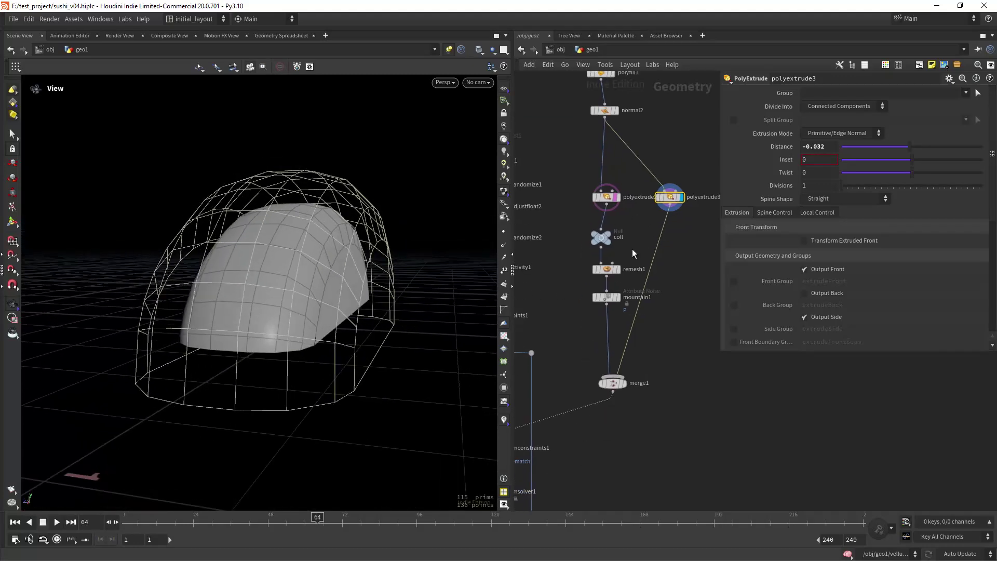
- Template the mountain1 node's output instead of polyextrude2 and inspect the noisy shell around the polyextrude3 shape
scroll(622, 234, "up", 2)
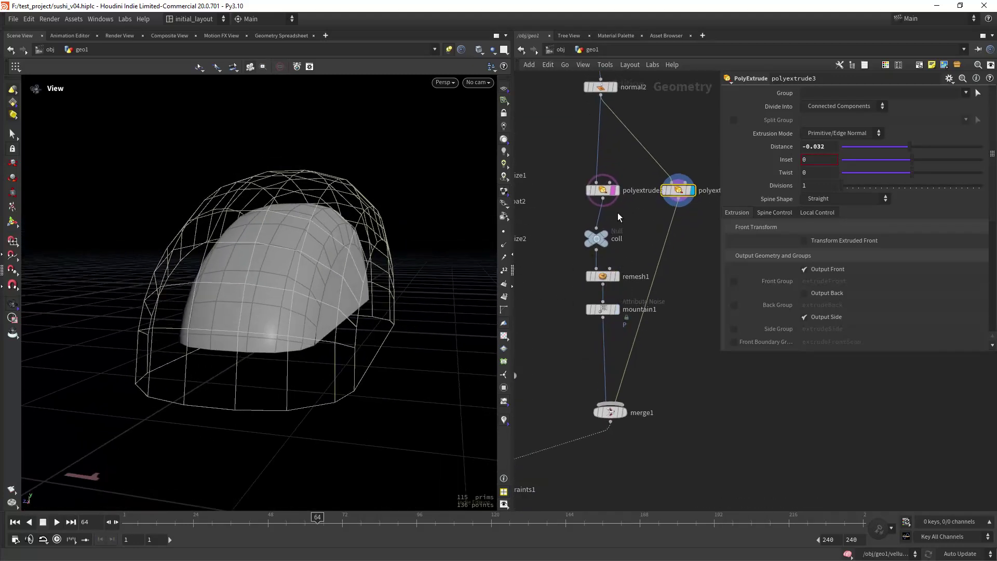
left_click(612, 310)
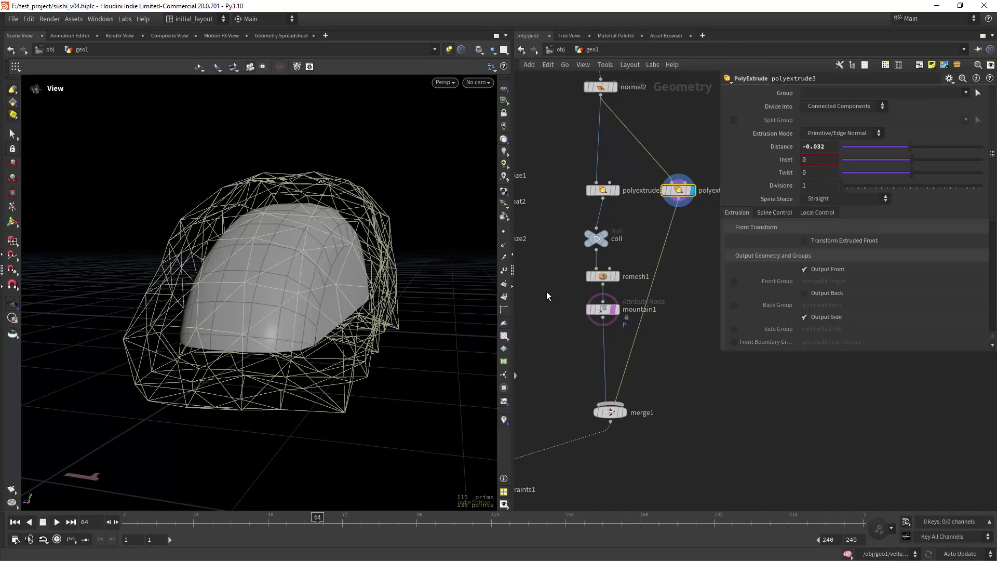
left_click_drag(378, 304, 400, 245)
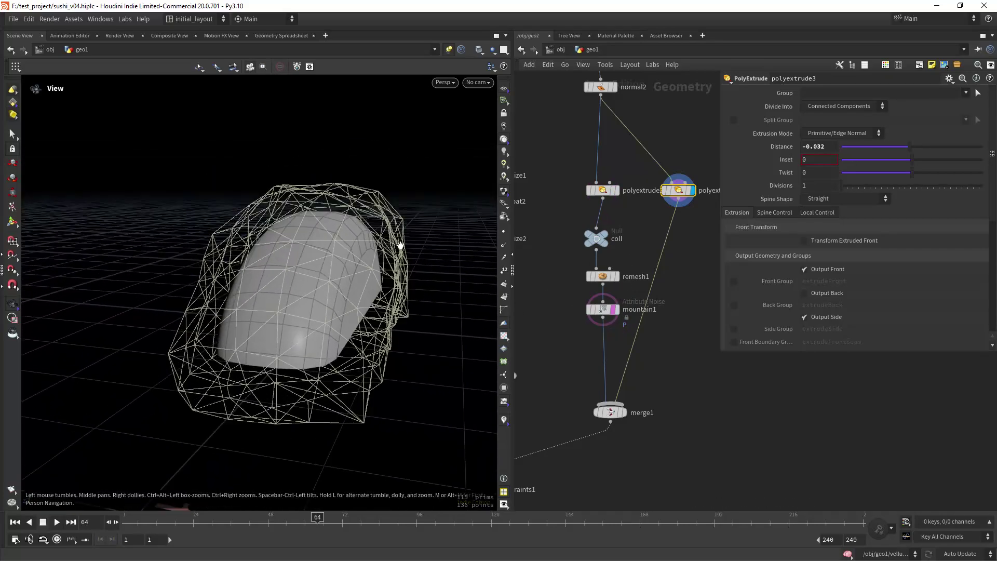
- Examine the templated collision shell from the side, turn off mountain1's template and display merge1 to inspect the combined collision geometry
right_click_drag(364, 342, 365, 327)
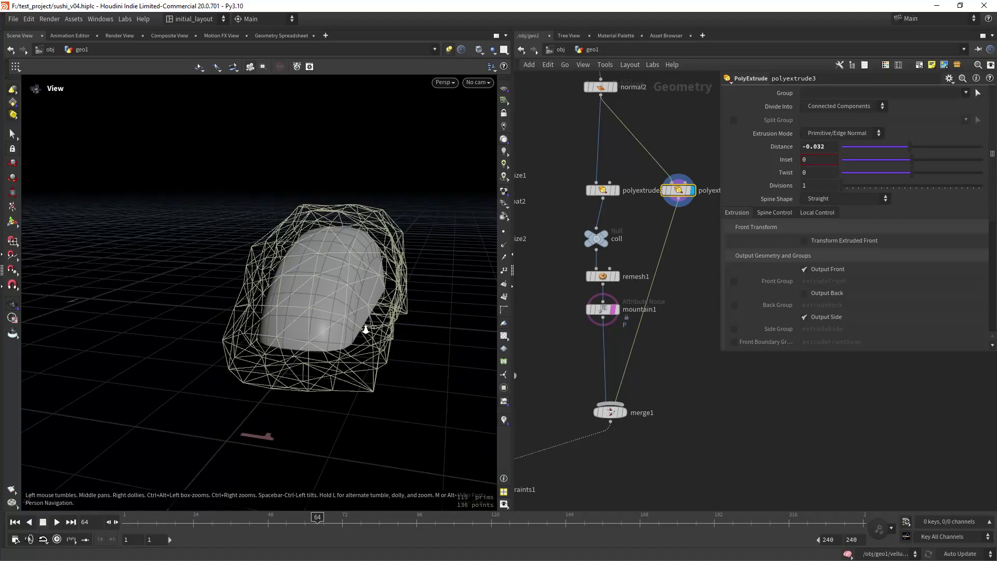
left_click_drag(395, 267, 332, 304)
scroll(556, 316, "down", 3)
middle_click_drag(529, 375, 587, 262)
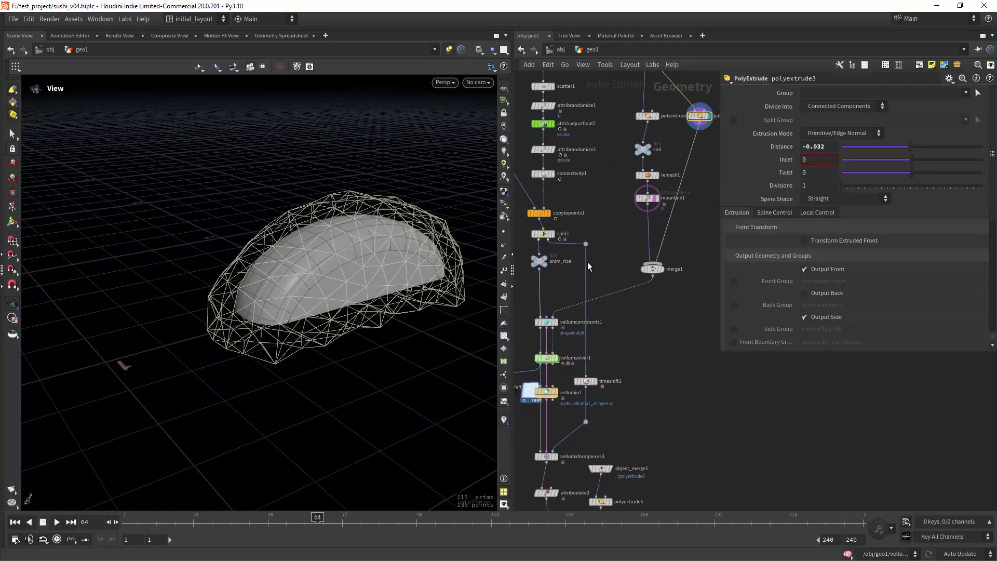
middle_click_drag(602, 335, 626, 308)
left_click(680, 170)
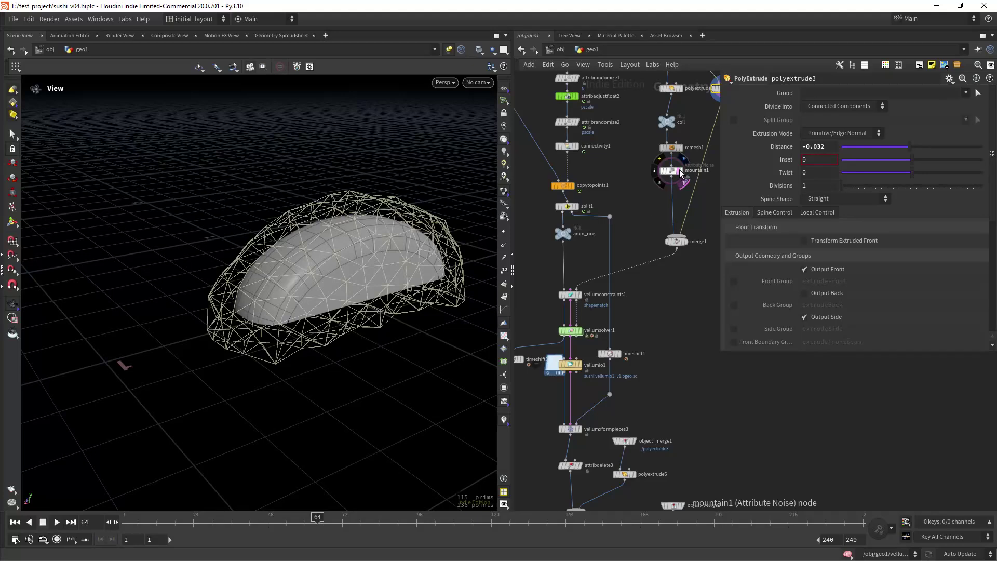
left_click(689, 232)
middle_click_drag(657, 291, 677, 266)
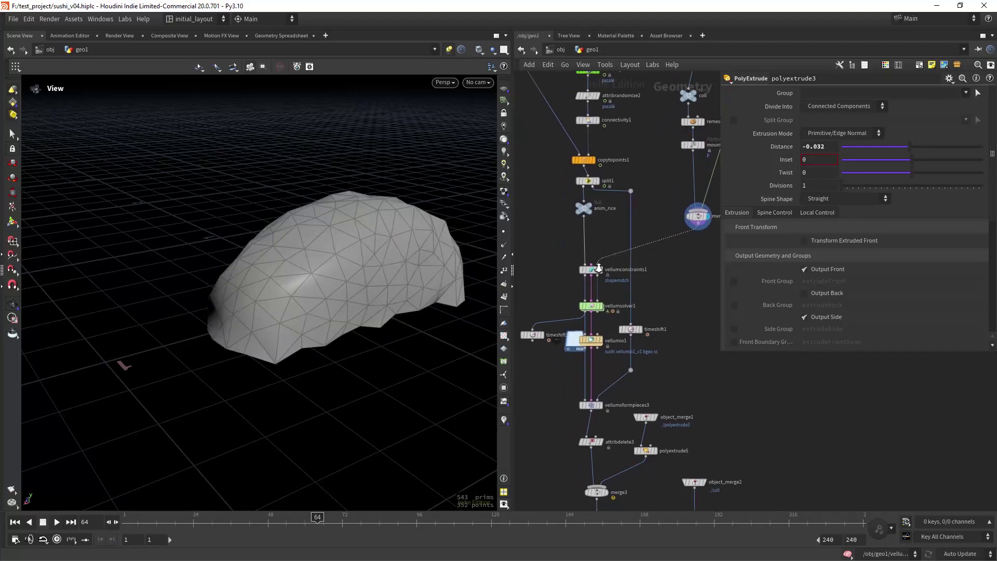
- Display the anim_rice null and inspect the overlapping low-poly rice grains up close at frame 64
scroll(585, 164, "up", 3)
left_click(592, 232)
left_click_drag(358, 270, 328, 283)
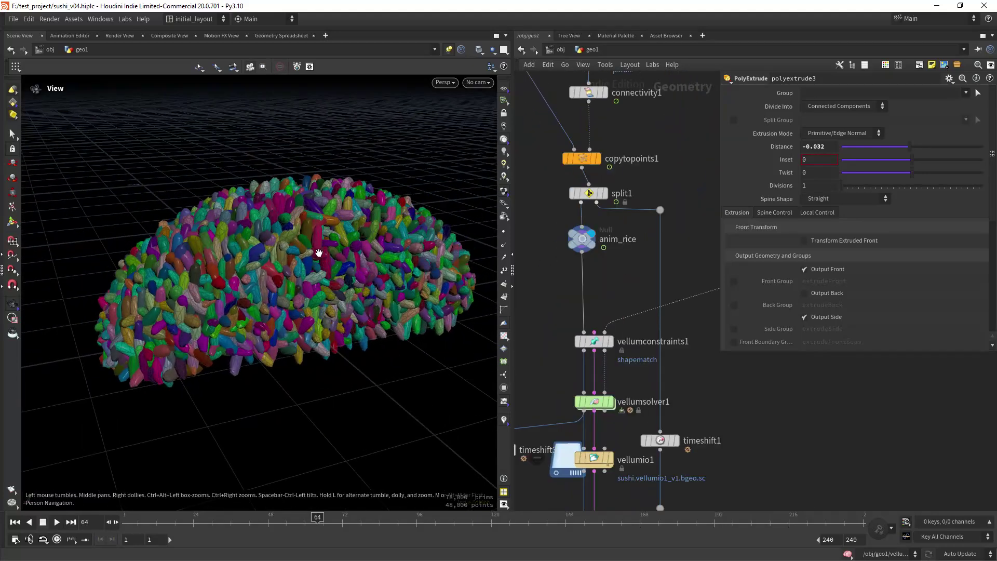
scroll(356, 271, "up", 5)
scroll(356, 271, "down", 4)
left_click_drag(318, 294, 338, 303)
scroll(340, 291, "up", 4)
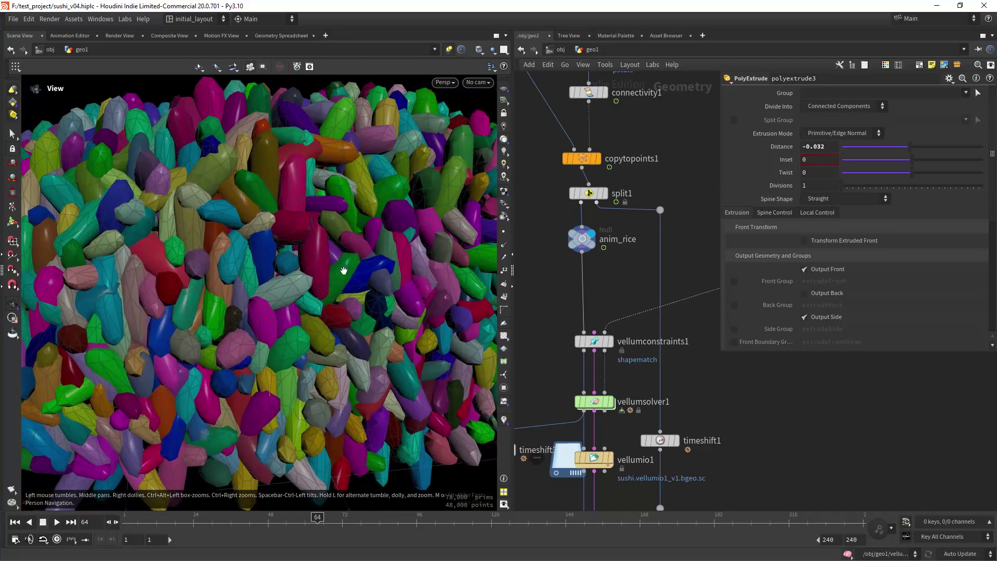
middle_click_drag(342, 271, 352, 292)
mouse_move(353, 292)
right_mouse_down()
mouse_move(374, 304)
mouse_move(320, 325)
mouse_move(285, 316)
mouse_move(359, 283)
right_mouse_up()
left_click_drag(360, 283, 380, 283)
middle_click_drag(622, 284, 615, 232)
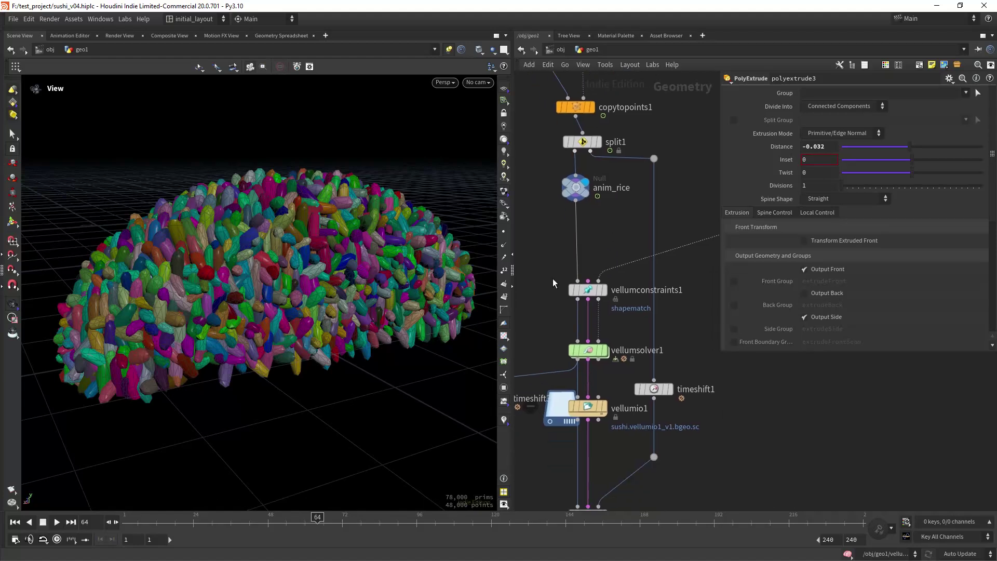
- Display vellumconstraints1 and examine its Shape Match setup and the available constraint types, keeping Shape Match
left_click_drag(635, 315, 634, 314)
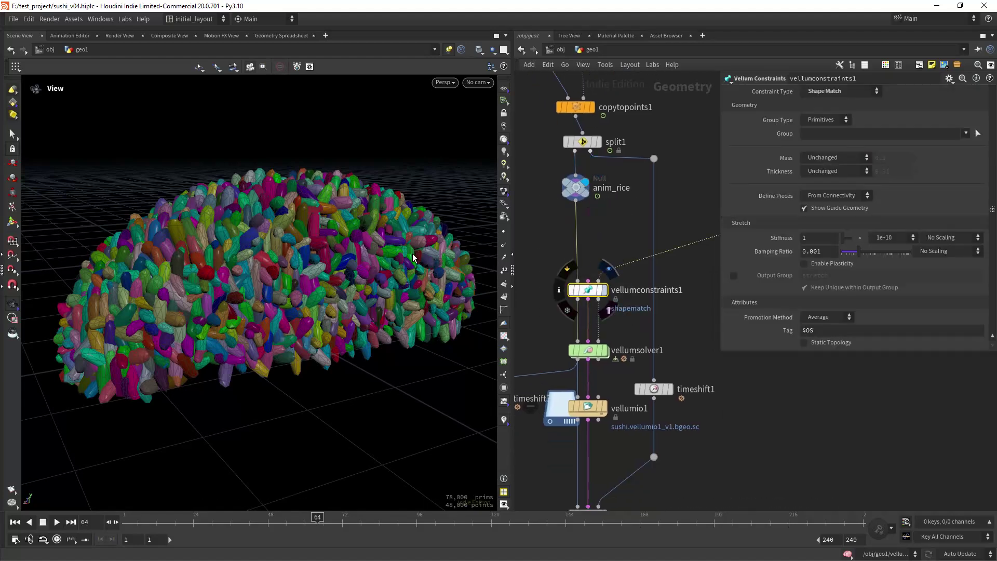
scroll(327, 268, "up", 1)
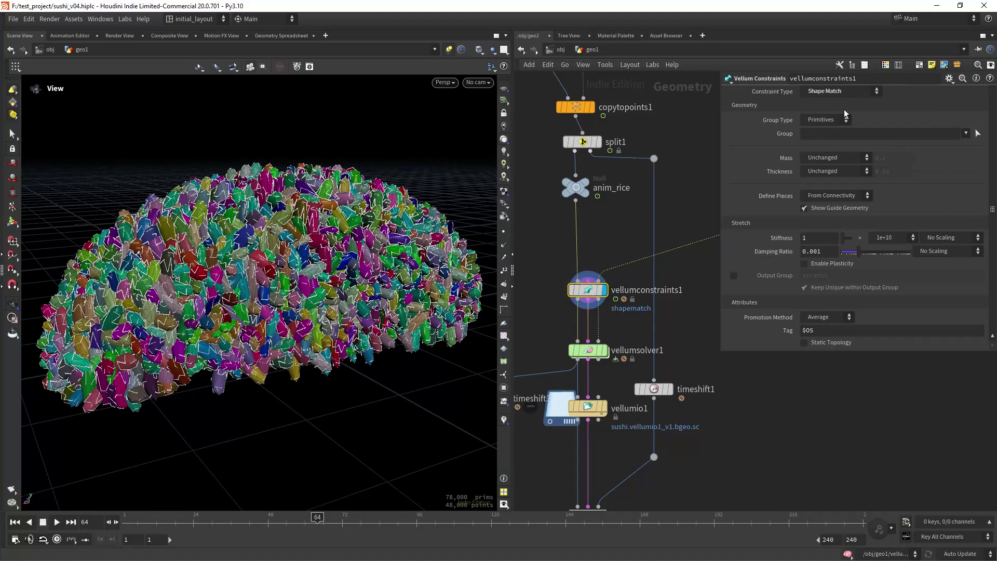
left_click(841, 92)
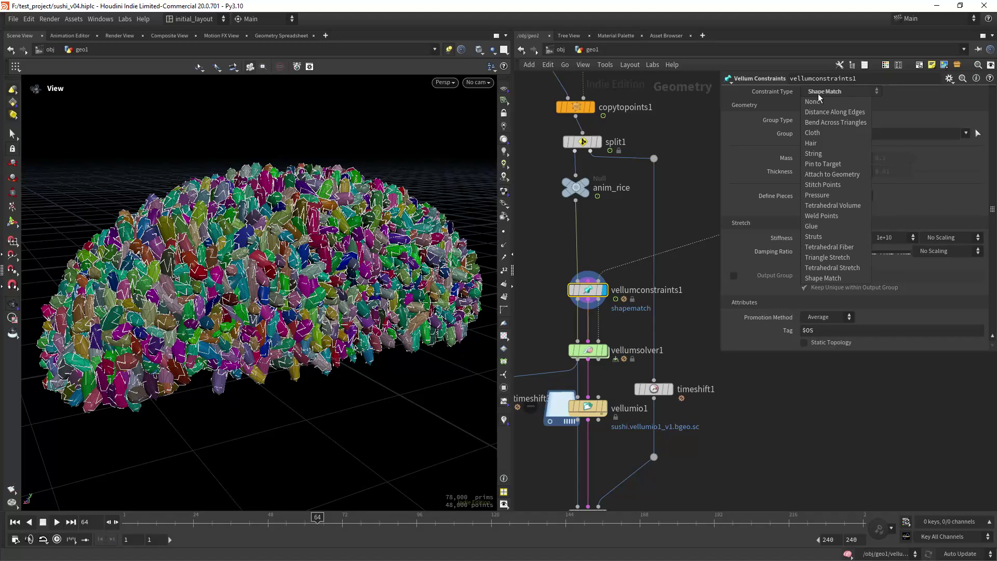
left_click(839, 93)
- Display vellumsolver1, interrupt its cooking and return to frame 1 to inspect the tiny starting grains inside the collision shell
middle_click_drag(614, 338, 627, 294)
mouse_move(596, 352)
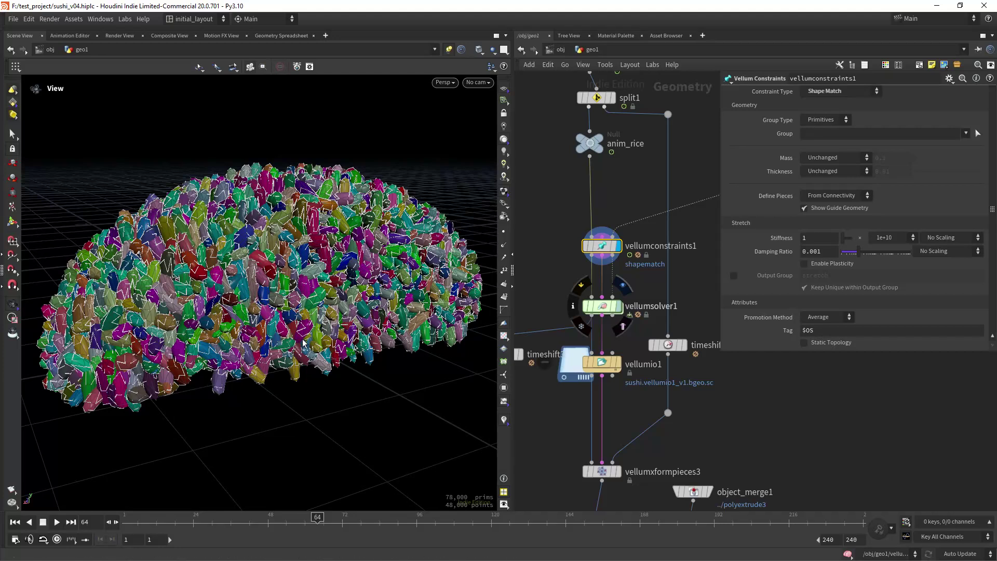
key("Escape")
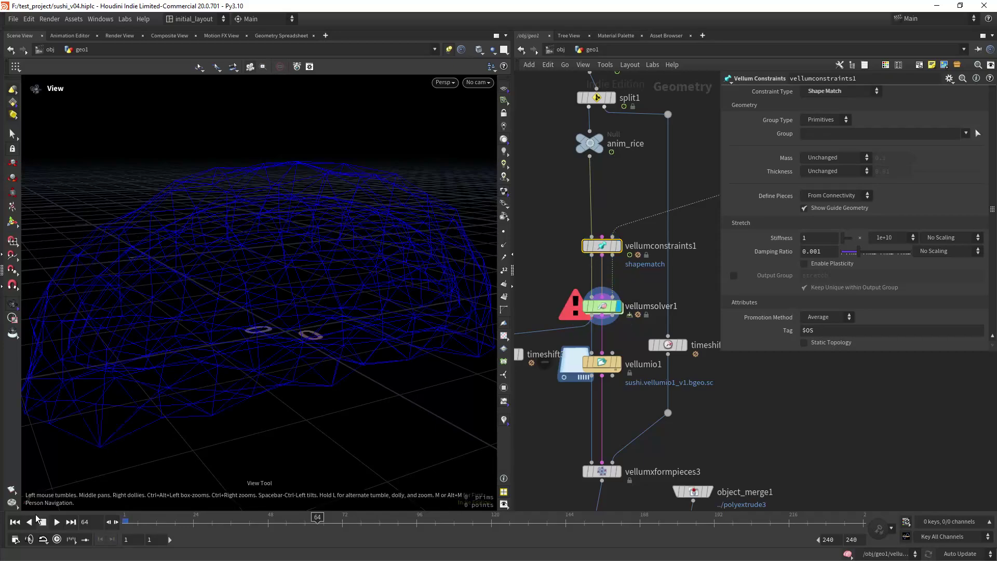
left_click(15, 522)
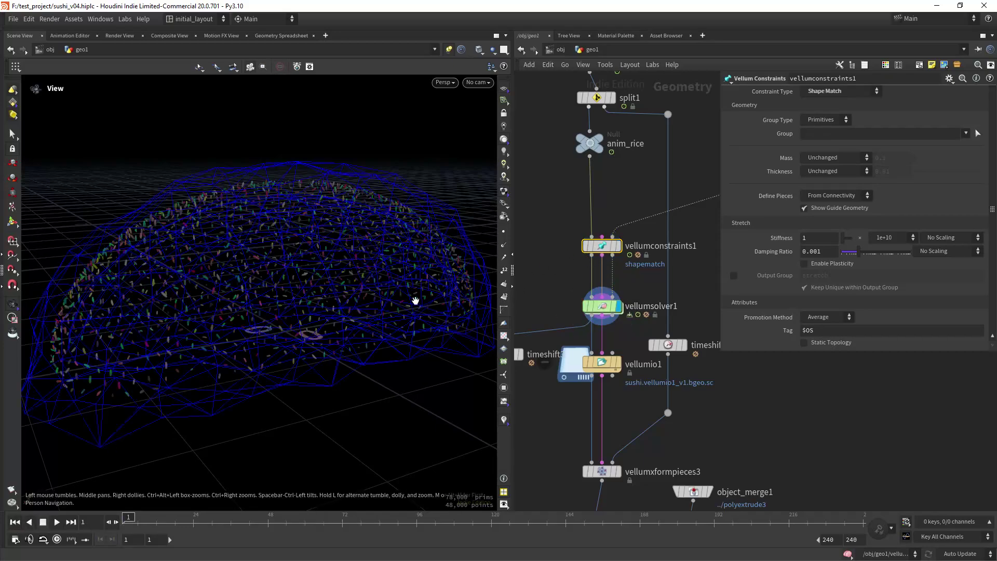
left_click_drag(416, 300, 361, 313)
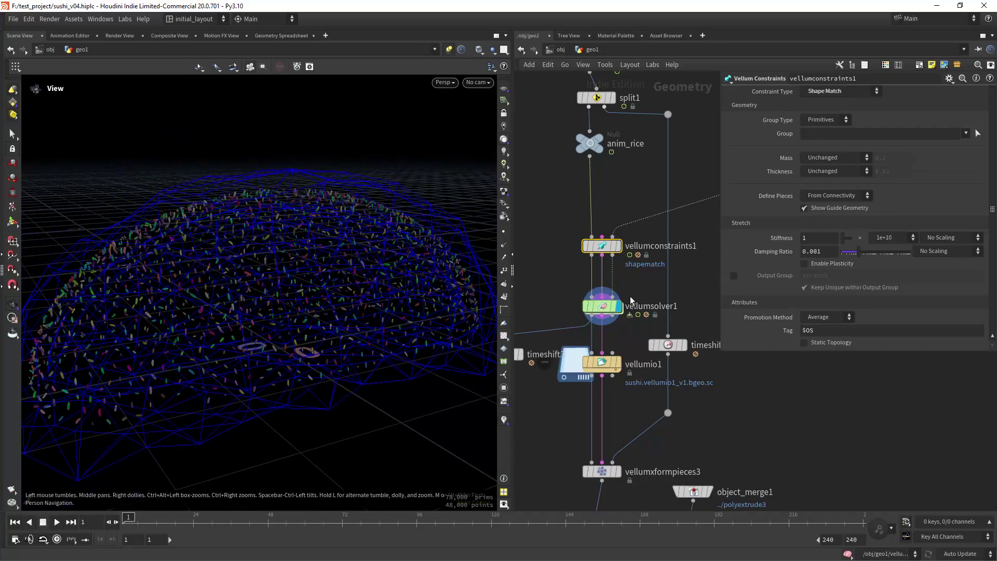
- Open vellumsolver1's forces network, examine vellumrestblend1's rest blend from /obj/geo1/anim_rice, and return to the geo1 network
left_click(602, 308)
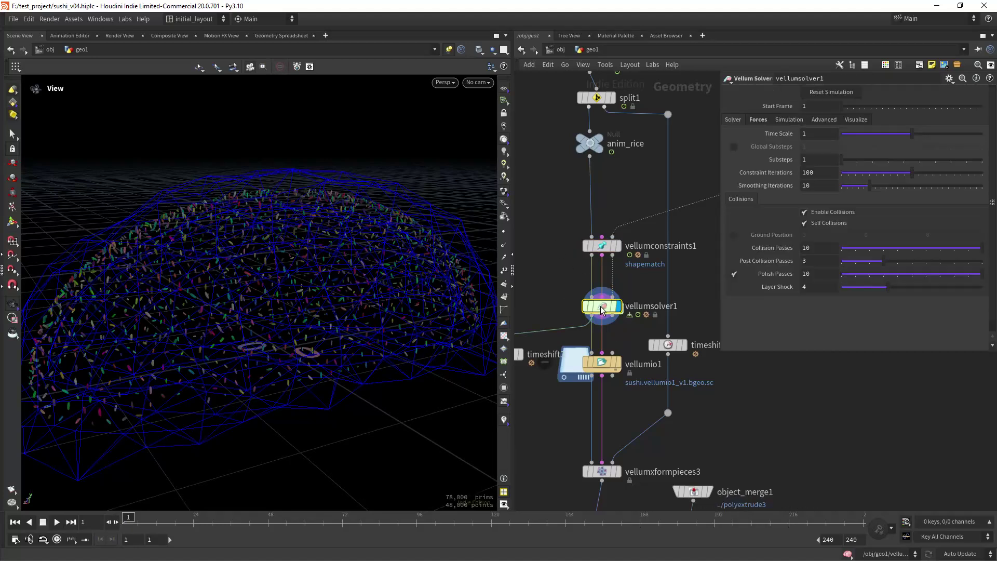
double_click(602, 308)
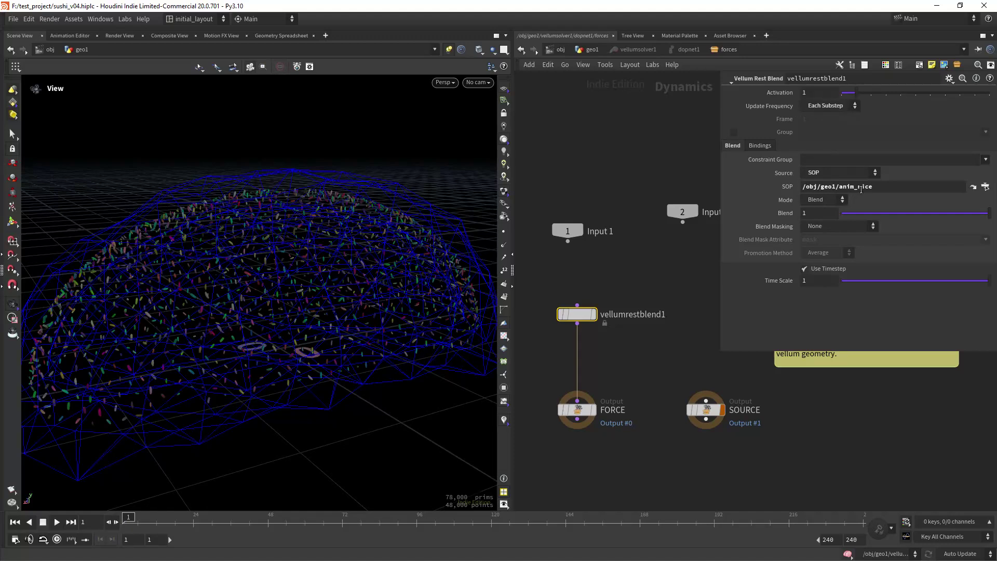
left_click(589, 49)
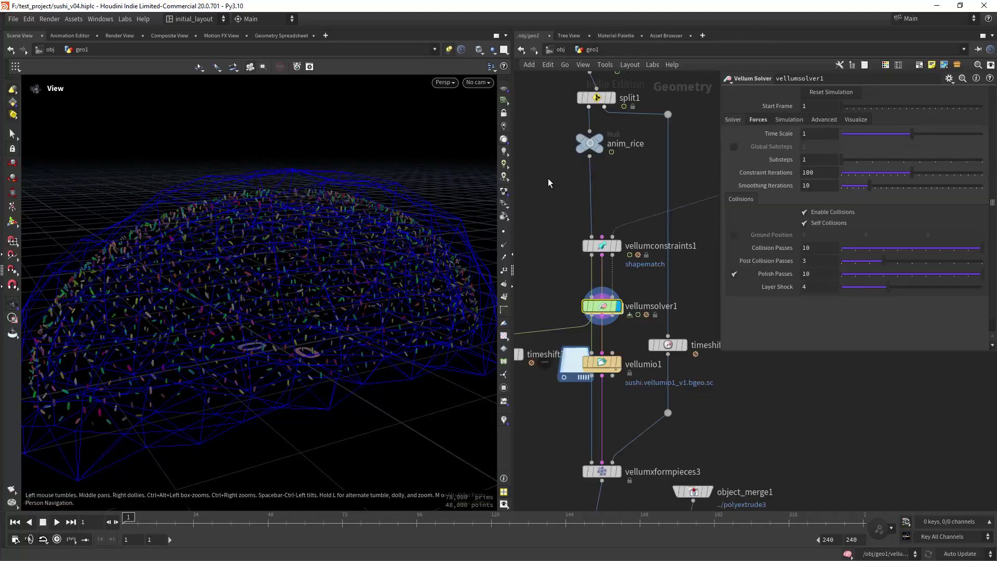
- Display the anim_rice null at frame 1 to inspect the animated grains that feed the rest blend
left_click(597, 210)
mouse_move(634, 162)
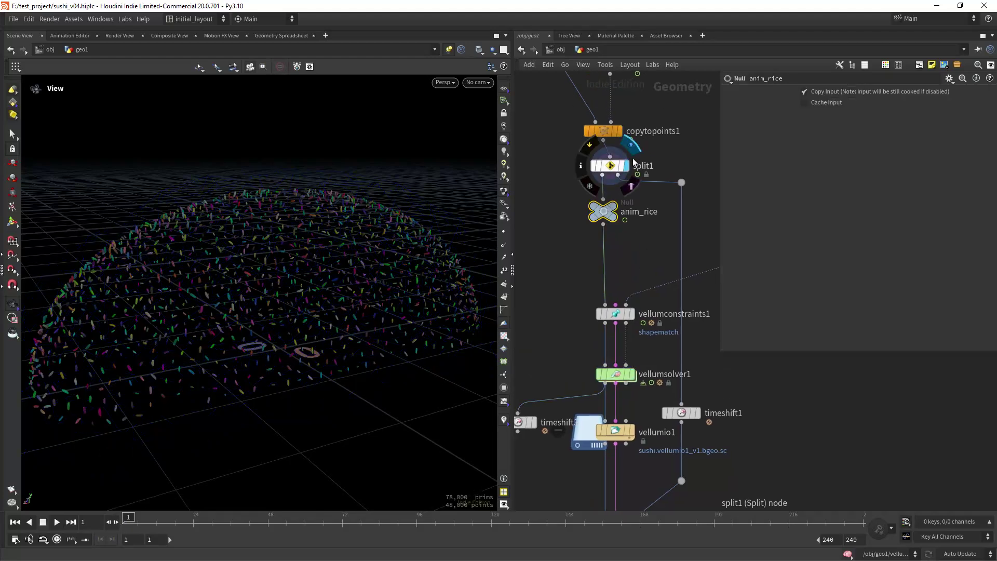
scroll(636, 269, "down", 2)
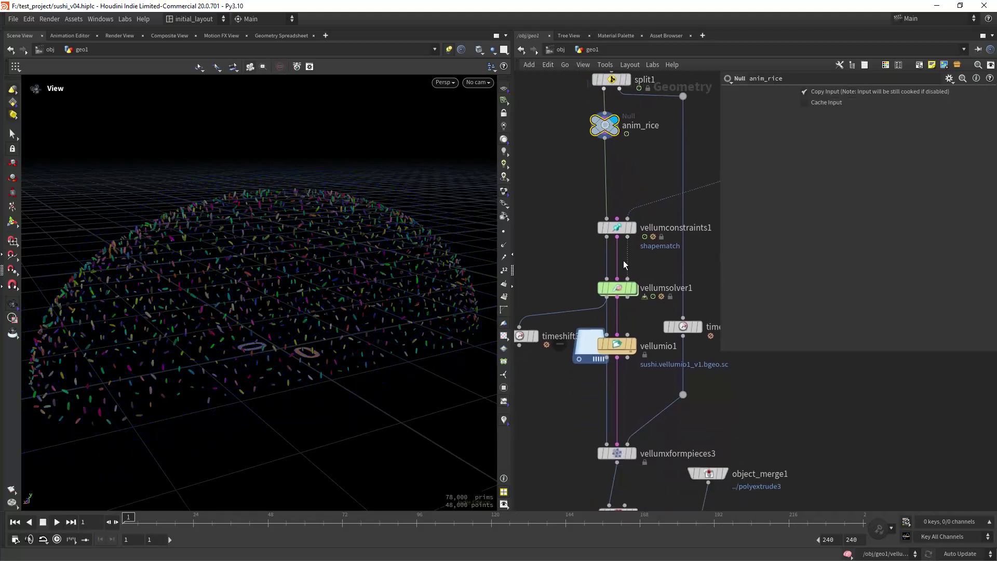
- Display vellumsolver1, play the first frames of the simulation, stop playback and return to frame 1
mouse_move(631, 290)
left_click(642, 268)
middle_click_drag(553, 392, 626, 315)
right_click_drag(626, 316, 608, 322)
scroll(597, 330, "down", 3)
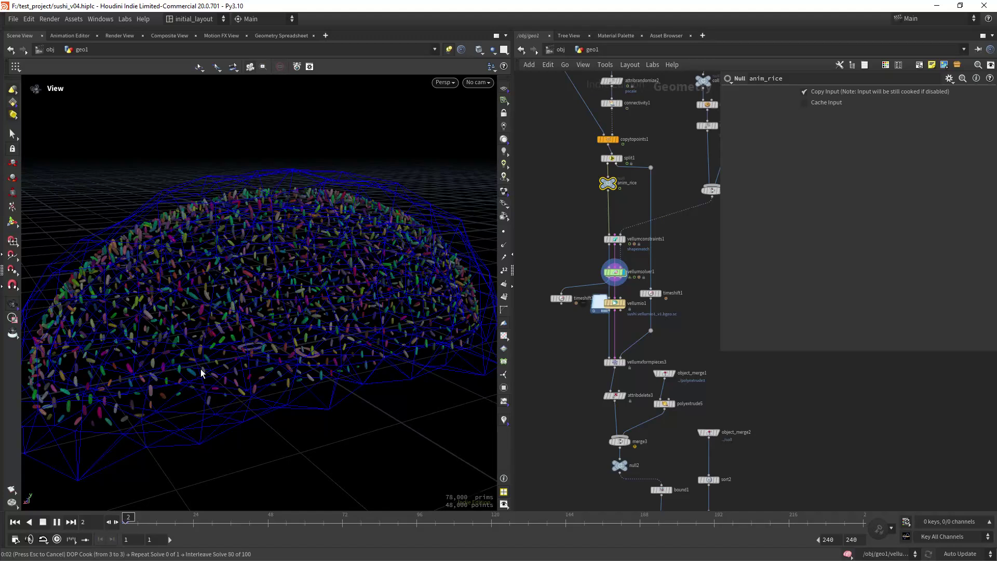
key("space")
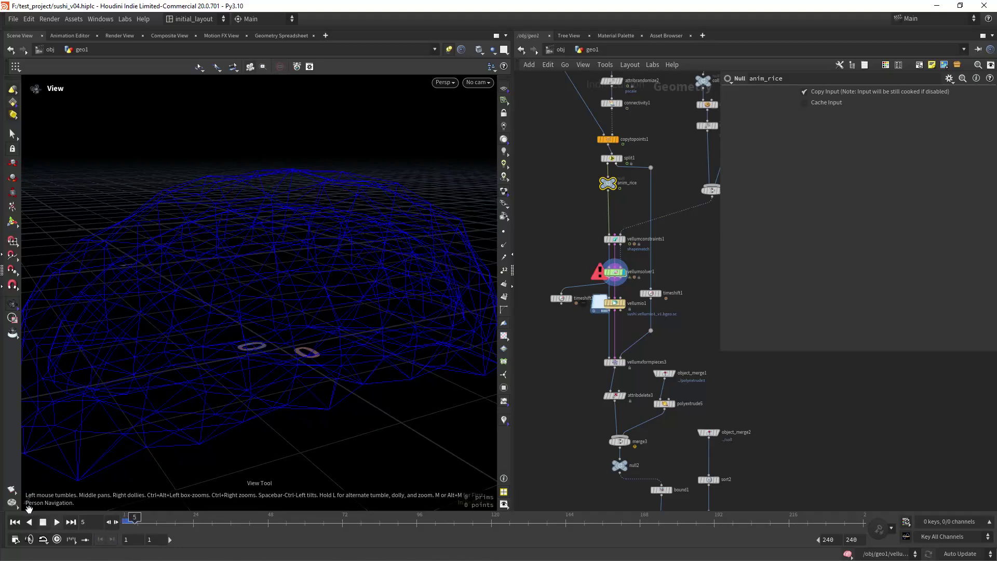
left_click(15, 522)
- Display the vellumio1 cache and inspect the tightly packed simulated rice grains up close from several angles
left_click(626, 303)
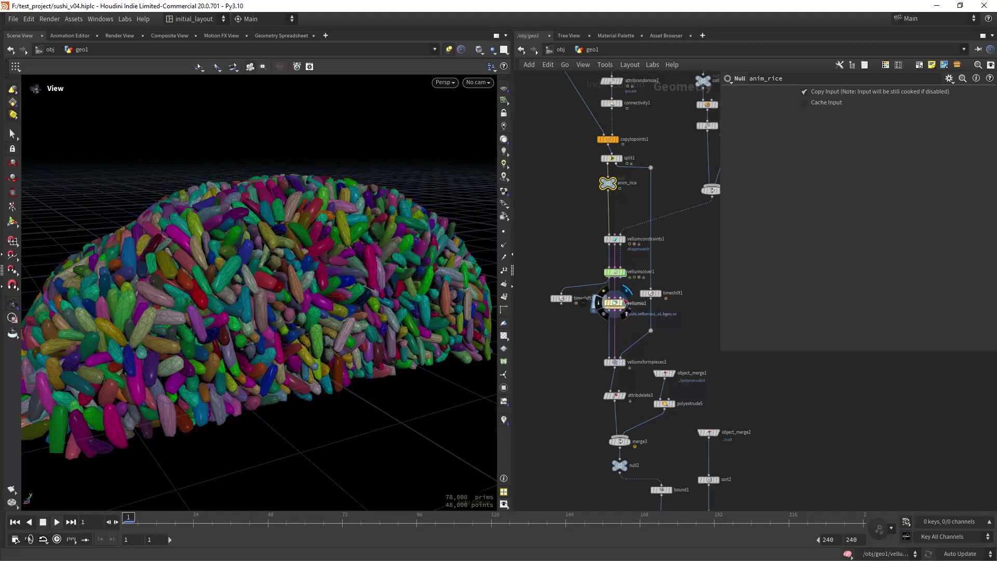
right_click_drag(289, 289, 365, 240)
left_click_drag(365, 240, 347, 253)
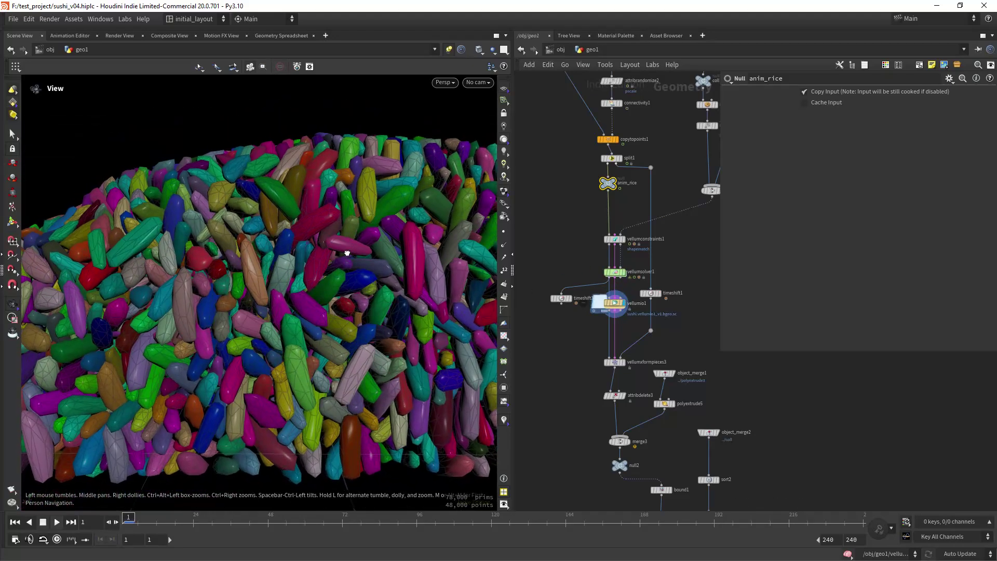
scroll(347, 253, "down", 5)
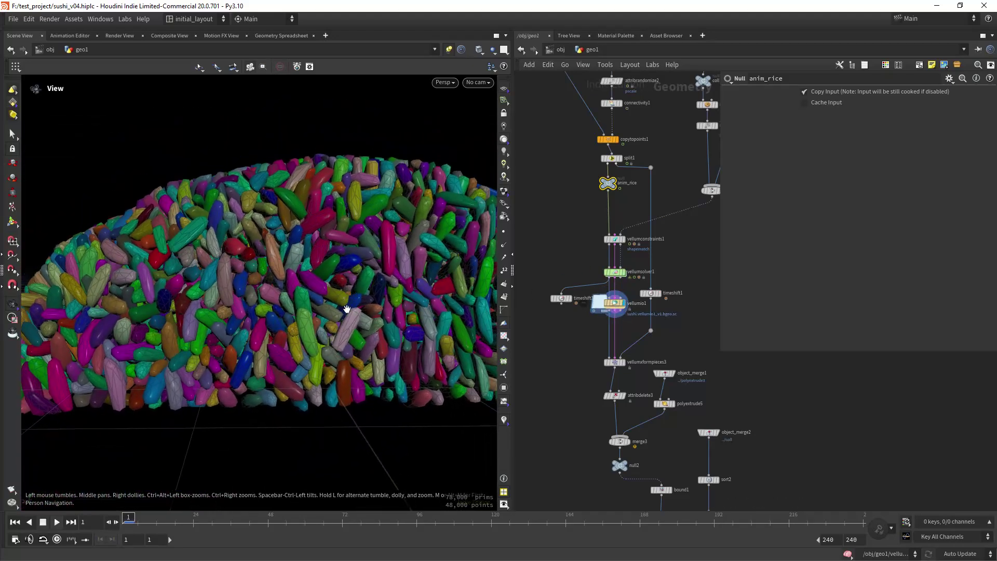
right_click_drag(347, 309, 387, 278)
left_click_drag(387, 278, 405, 257)
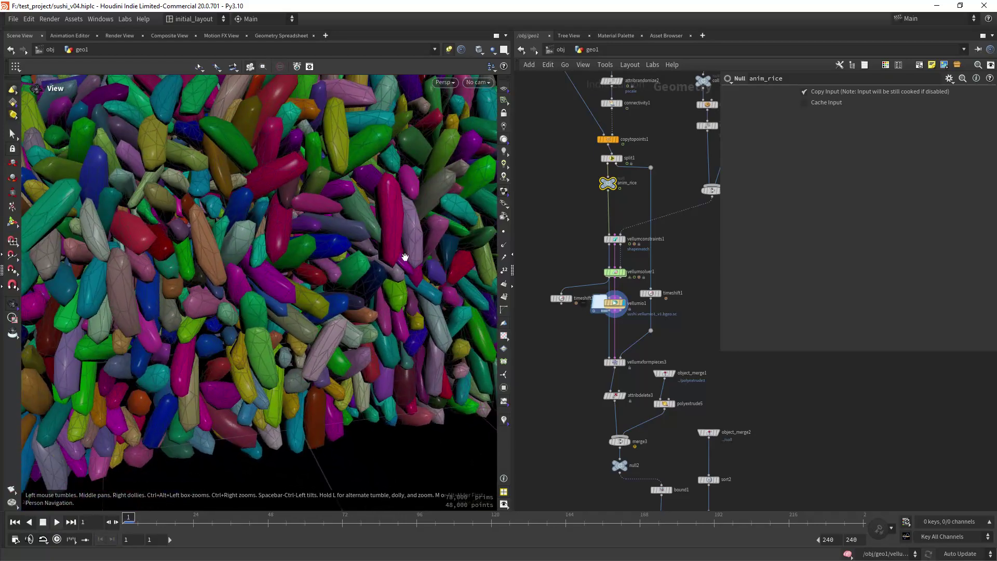
right_click_drag(405, 257, 389, 271)
left_click_drag(389, 271, 360, 289)
right_click_drag(360, 289, 373, 299)
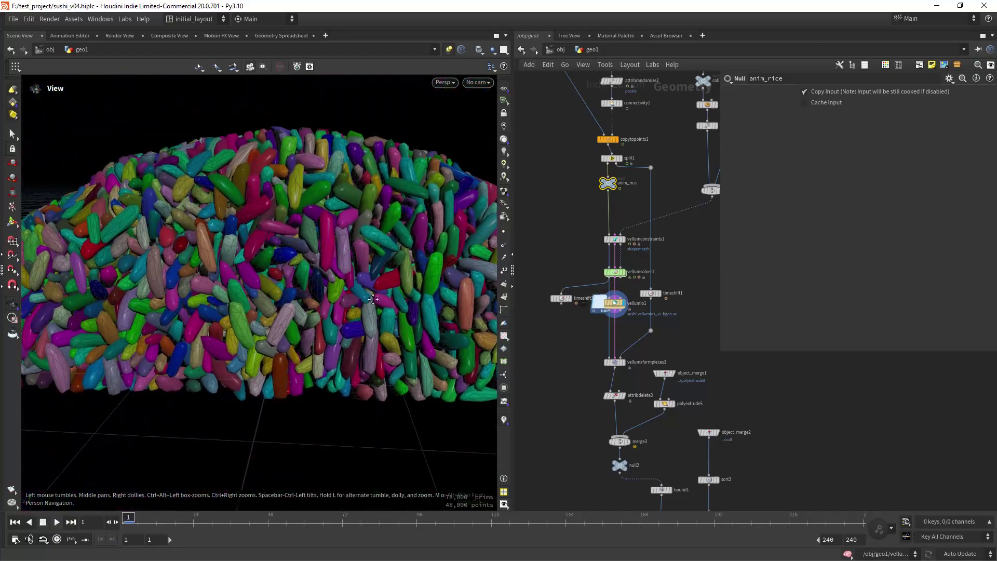
left_click_drag(373, 299, 341, 300)
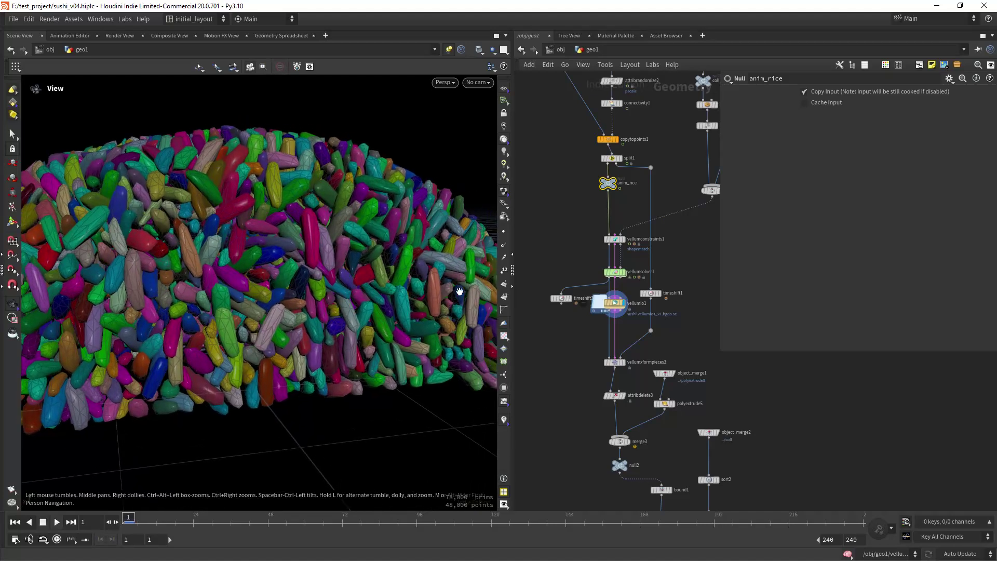
- Select vellumio1 and examine its caching settings, including Load from Disk and the sushi.vellumio1 base name
middle_click_drag(585, 341, 576, 307)
right_click_drag(566, 303, 584, 301)
middle_click_drag(617, 275, 585, 283)
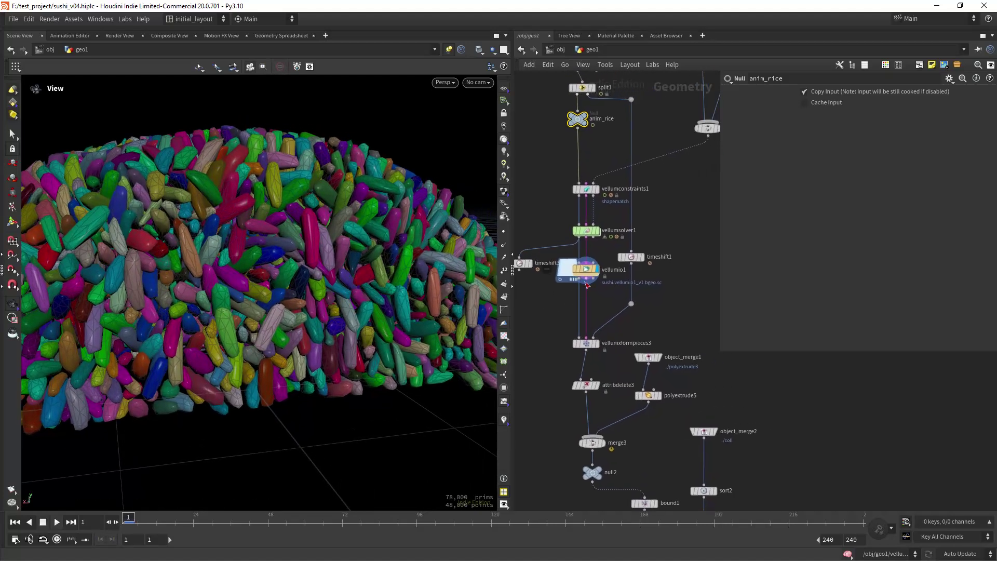
left_click_drag(585, 271, 586, 272)
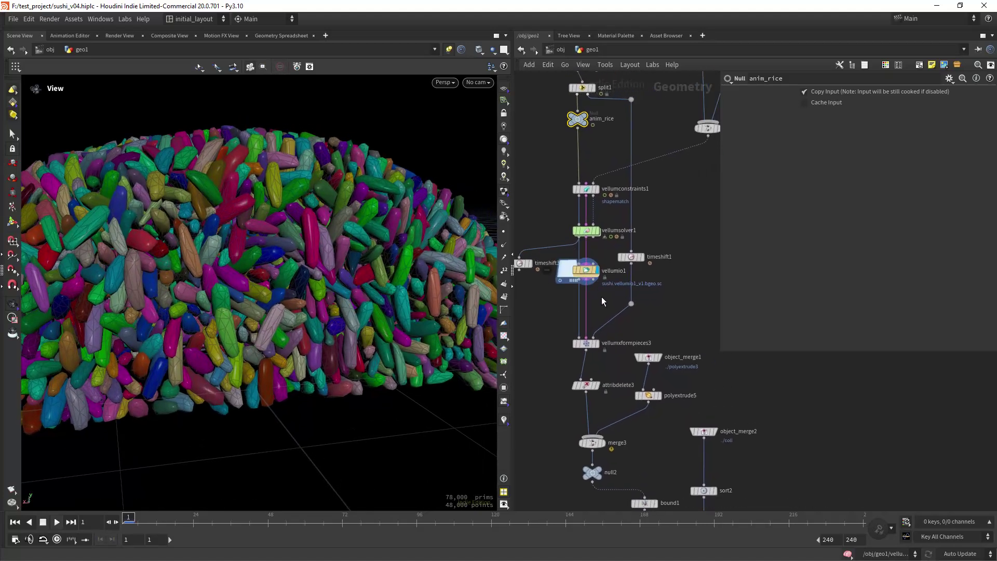
scroll(601, 301, "up", 2)
left_click(585, 265)
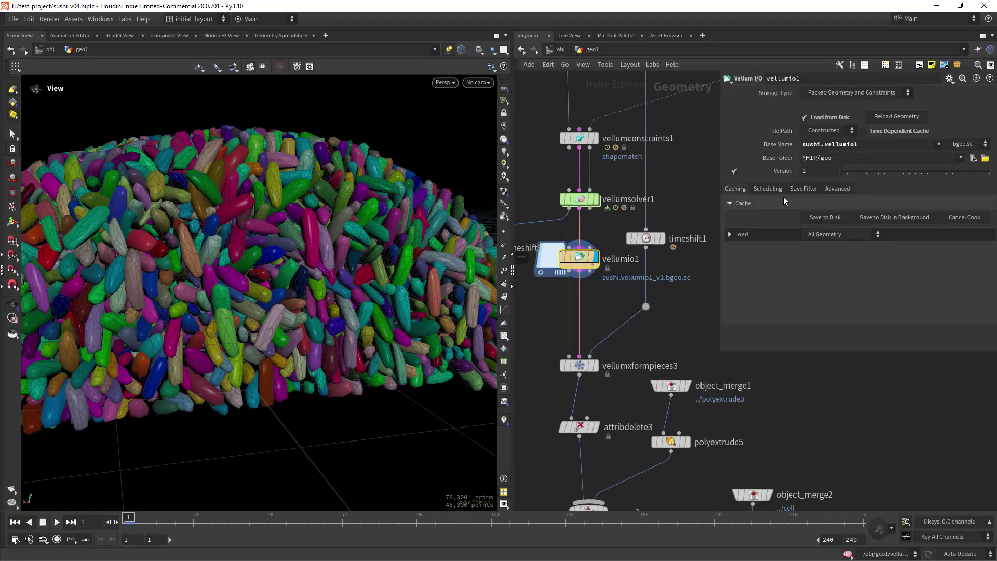
- Display vellumxformpieces3 to inspect the high-poly grains transformed by the cached simulation
scroll(618, 275, "down", 3)
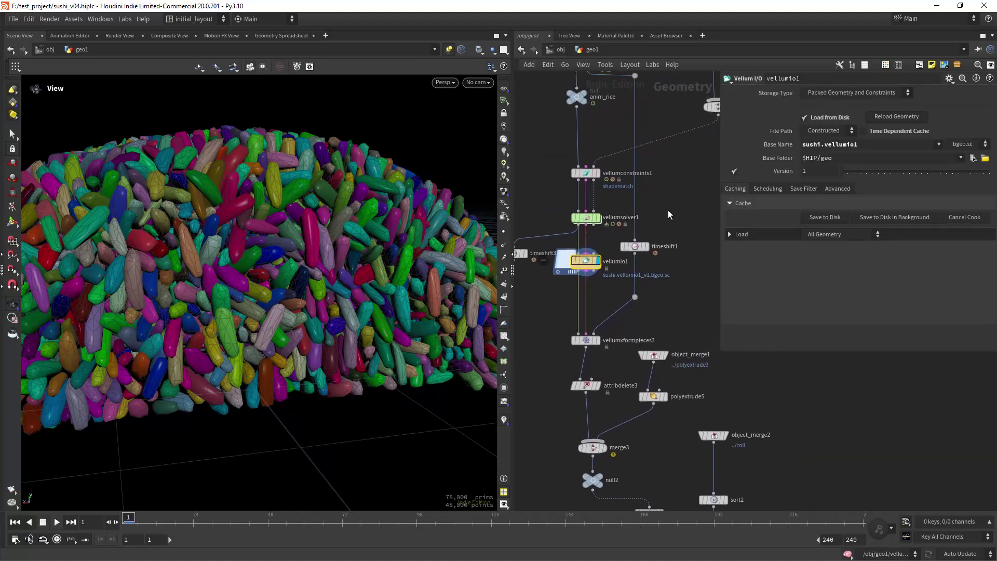
scroll(615, 291, "up", 2)
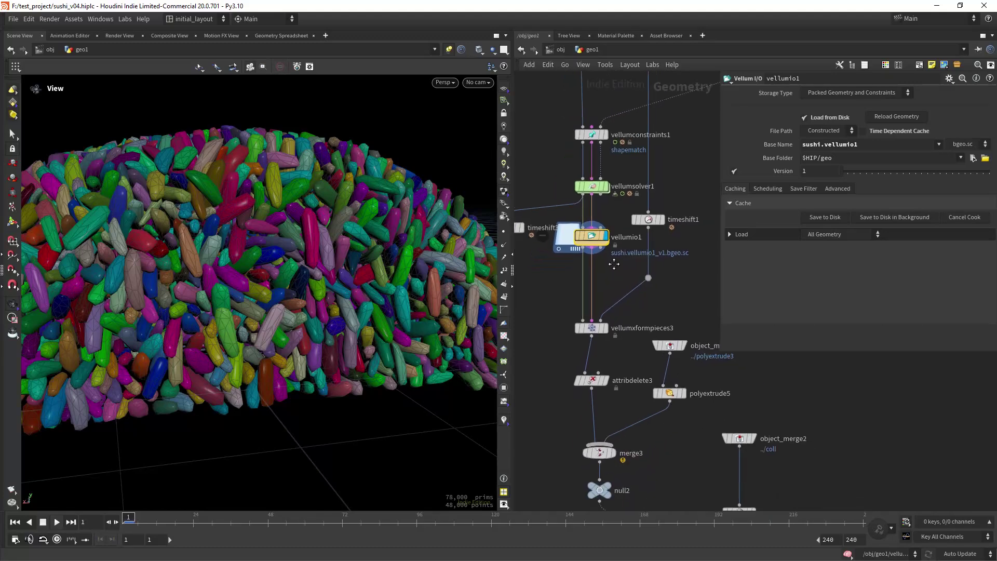
scroll(603, 287, "up", 3)
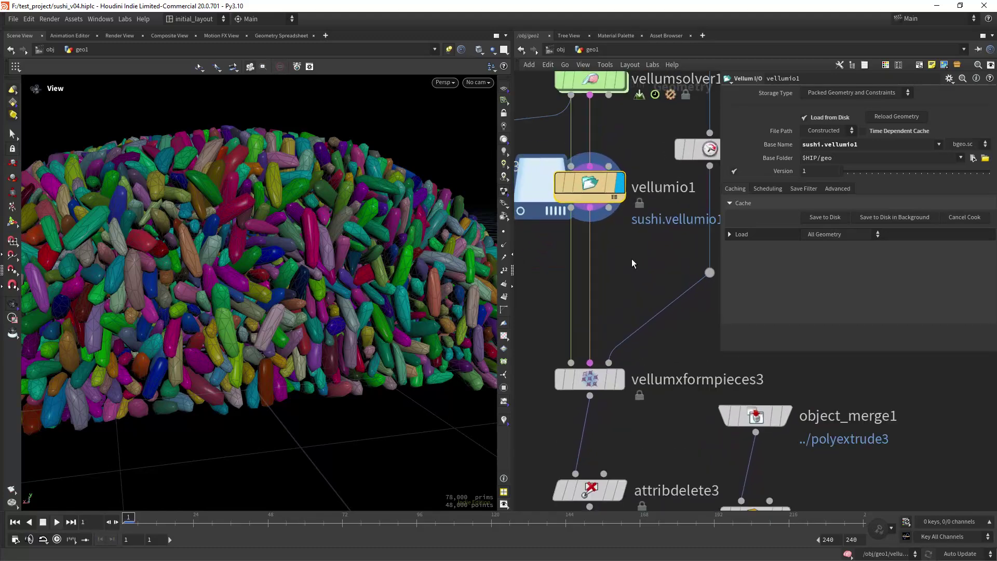
scroll(615, 294, "up", 3)
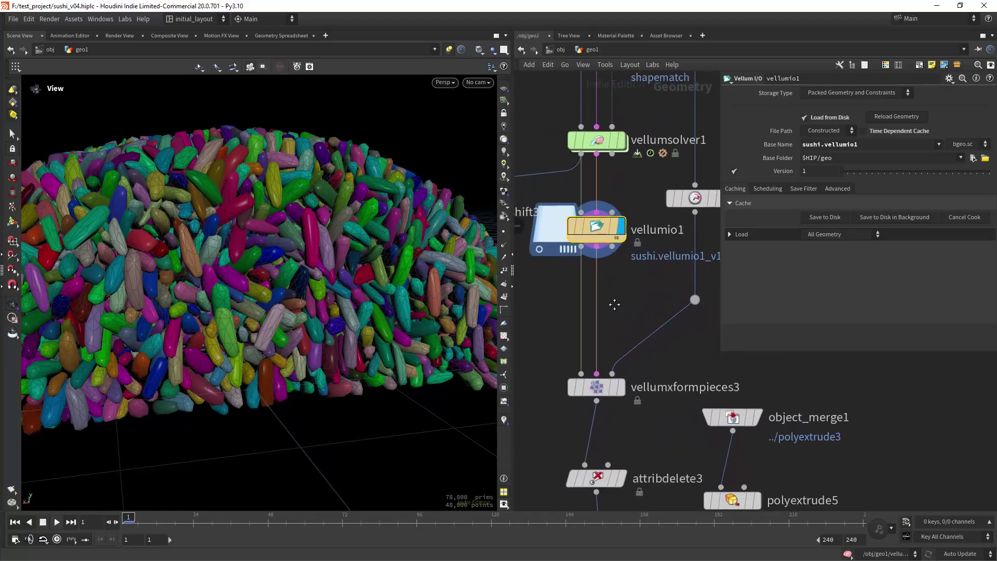
left_click(625, 364)
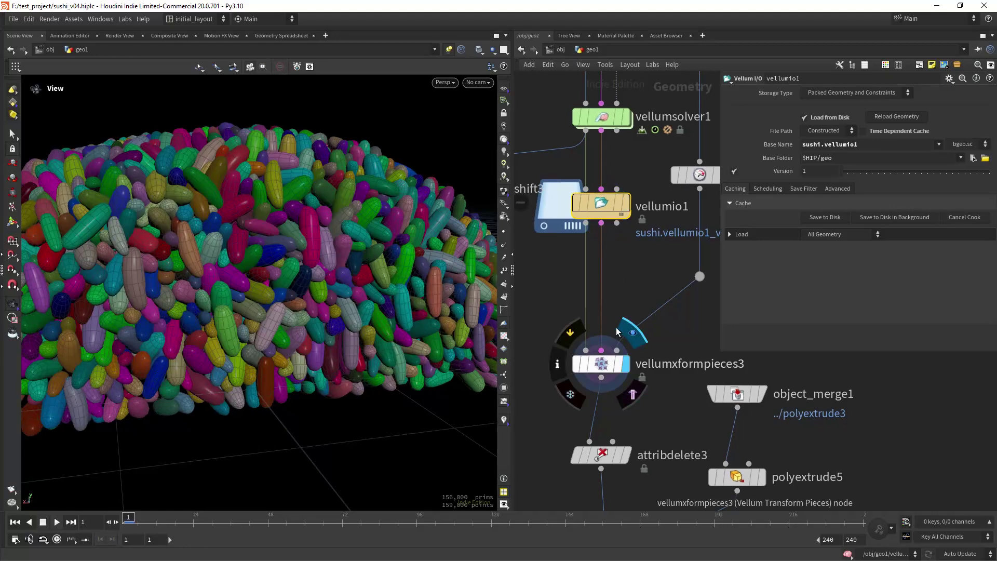
- Inspect the transformed grains, and display vellumio1 to compare them with the low-poly cached grains
left_click_drag(475, 319, 347, 312)
right_click_drag(347, 311, 306, 334)
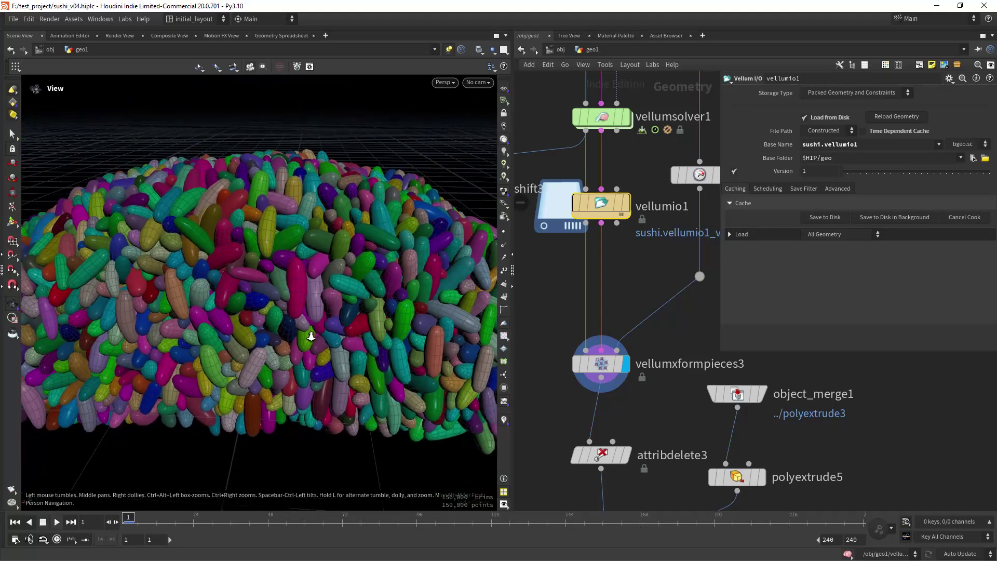
middle_click_drag(307, 334, 285, 342)
left_click(540, 233)
scroll(651, 239, "down", 5)
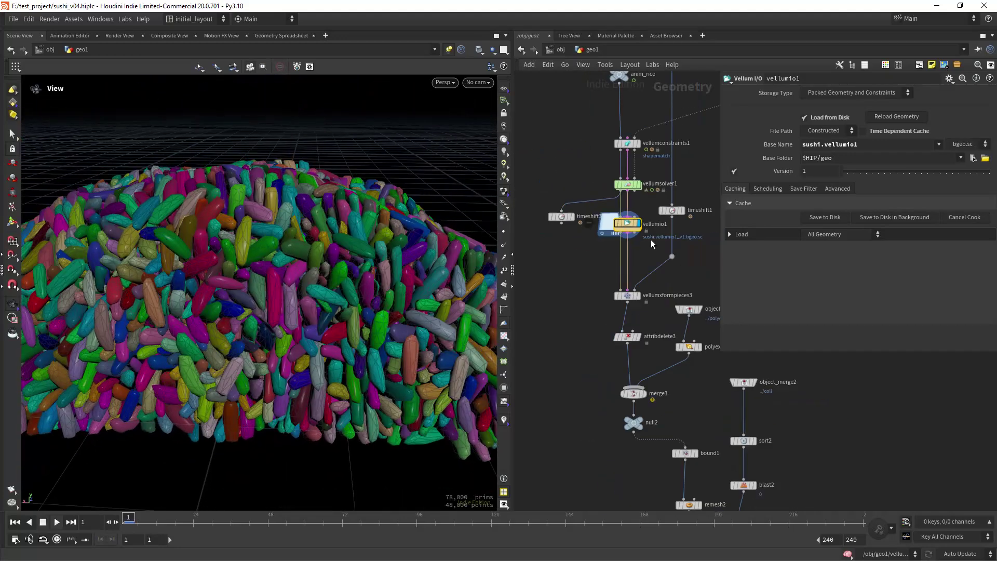
scroll(658, 233, "up", 2)
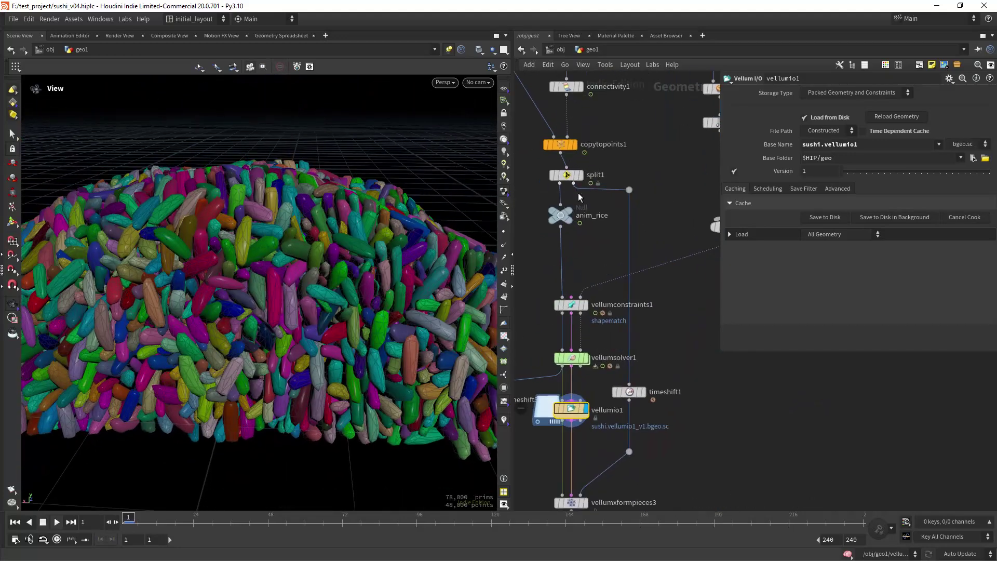
- Display and select timeshift1, examine its frame settings and inspect the original high-poly grains up close
left_click(581, 174)
middle_click_drag(648, 310, 648, 236)
mouse_move(630, 318)
left_click(646, 299)
left_click(629, 319)
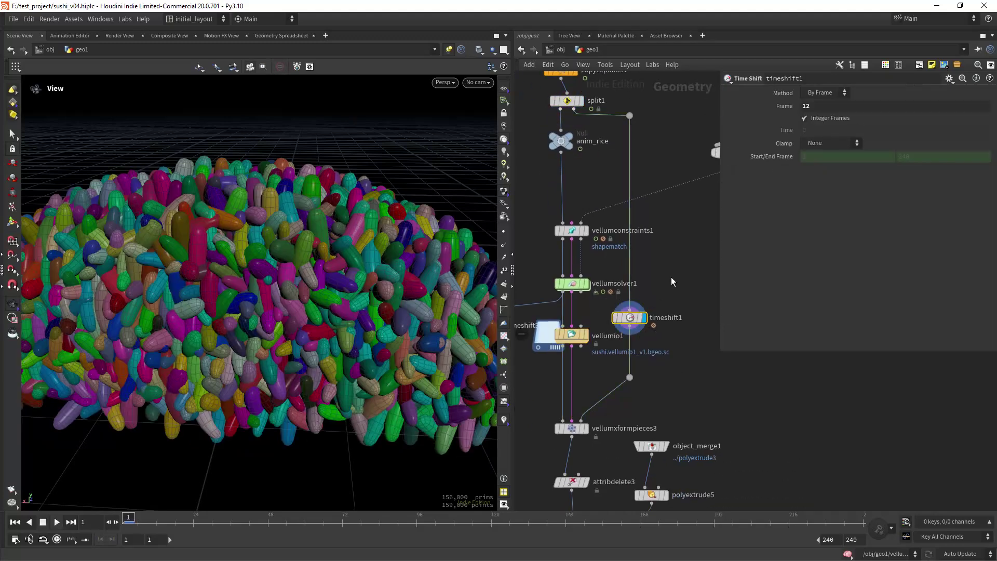
left_click(803, 118)
left_click_drag(335, 304, 368, 303)
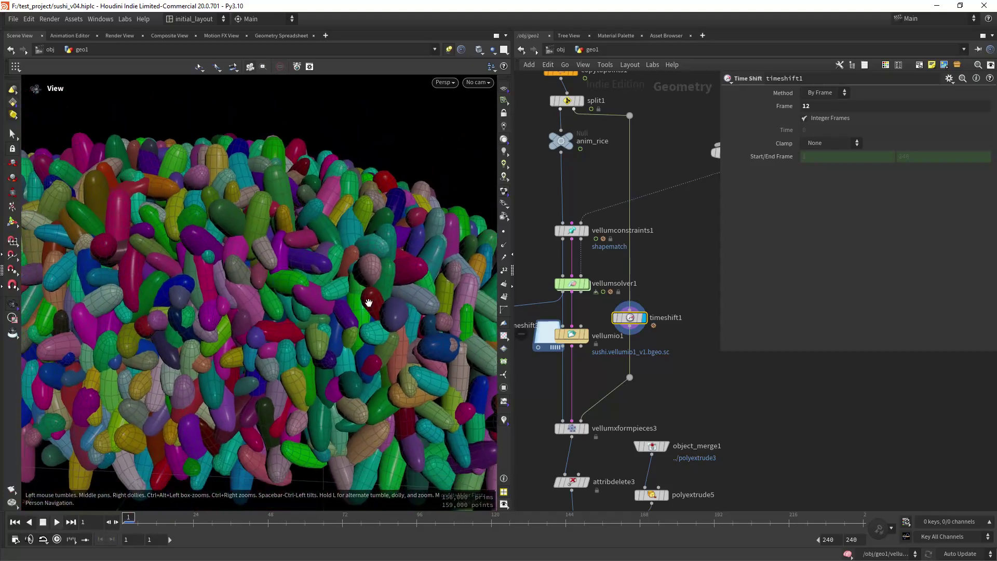
right_click_drag(315, 300, 368, 293)
middle_click_drag(368, 292, 364, 289)
- Select vellumxformpieces3 and examine its Piece Attribute setting
middle_click_drag(660, 353, 670, 286)
scroll(618, 350, "up", 4)
left_click_drag(528, 299, 638, 360)
scroll(635, 318, "up", 1)
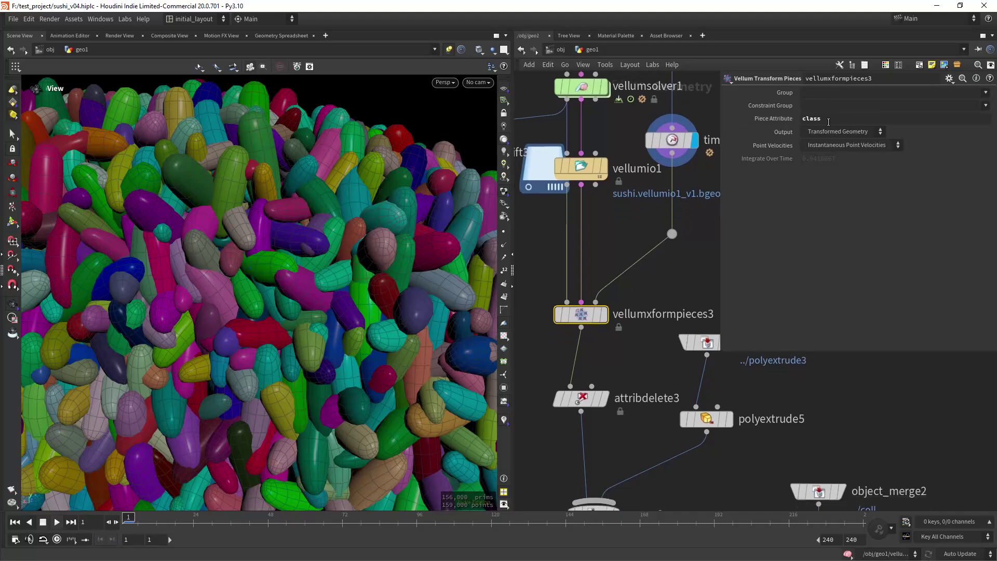
- Select connectivity1 above copytopoints1 and examine the class attribute it creates
scroll(641, 217, "down", 5)
middle_click_drag(632, 104, 617, 355)
scroll(619, 250, "up", 3)
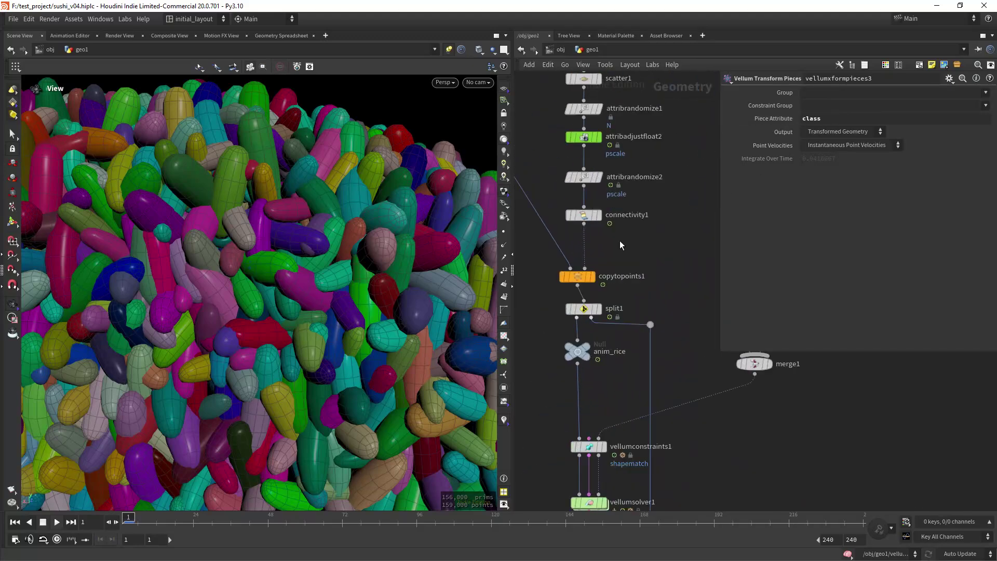
left_click(584, 215)
right_click_drag(644, 232, 678, 394)
- Display and select vellumxformpieces3 and inspect the whole dome of transformed high-poly grains
middle_click_drag(640, 451, 642, 332)
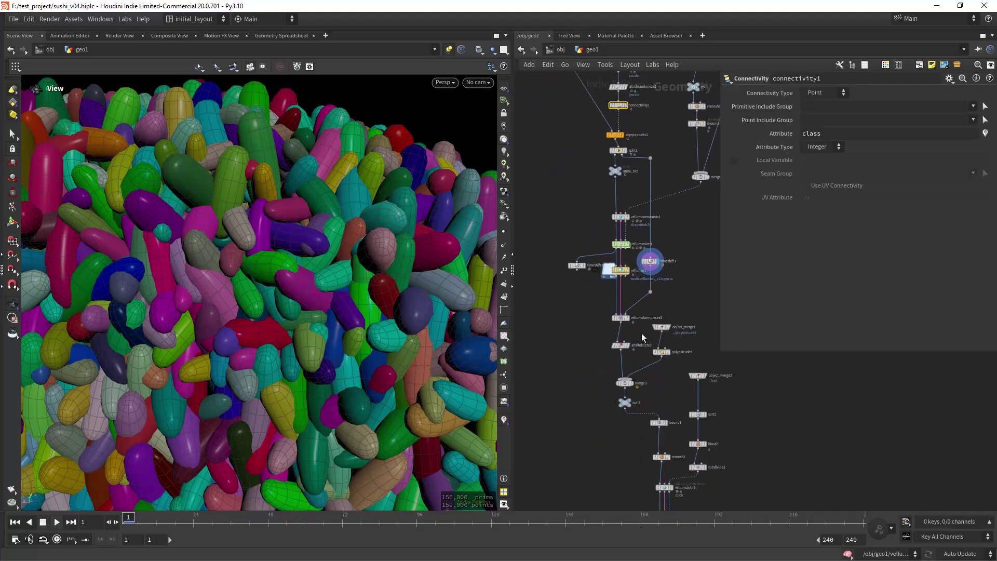
right_click_drag(642, 315, 655, 187)
left_click(611, 304)
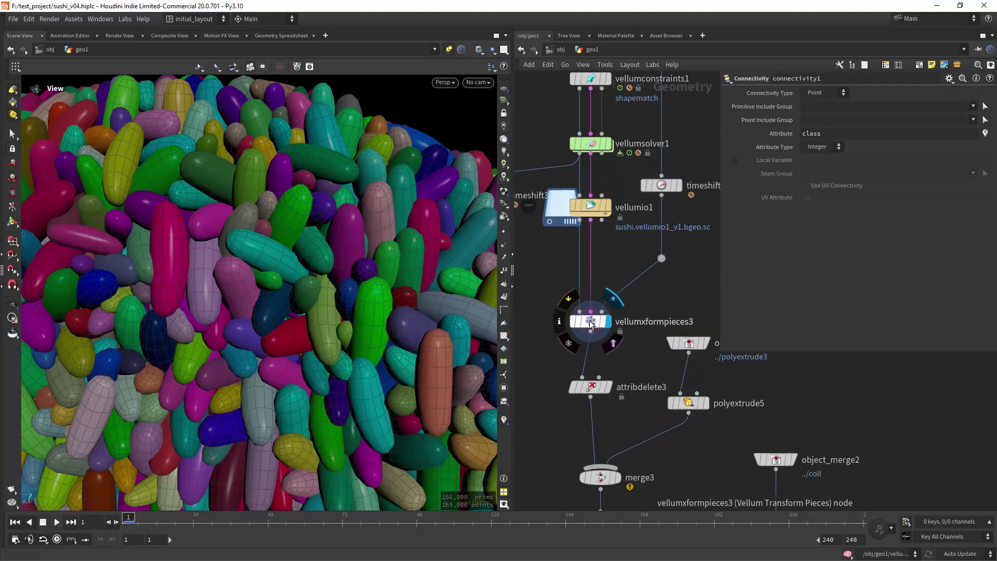
left_click(590, 320)
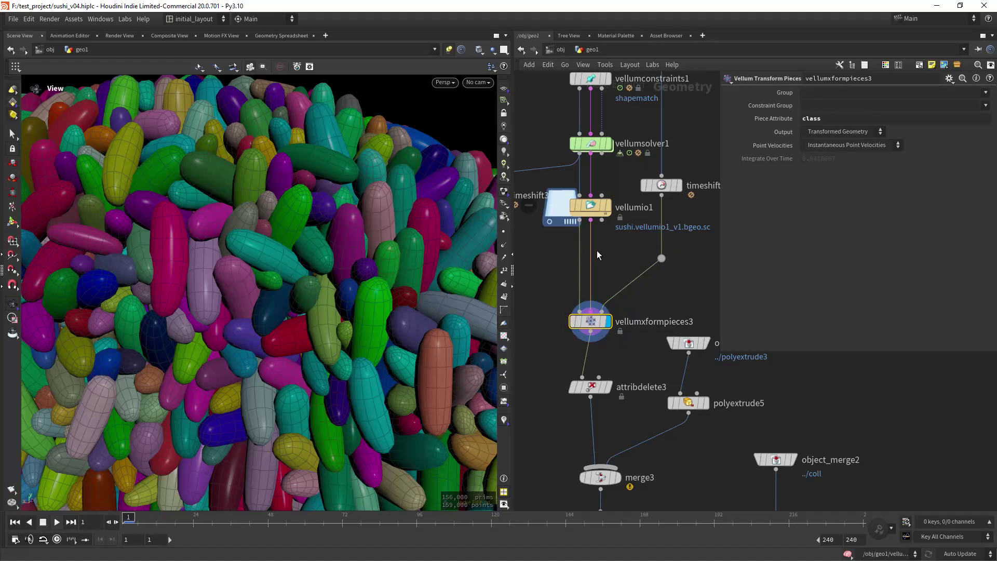
right_click_drag(416, 349, 259, 414)
mouse_move(363, 369)
left_mouse_down()
mouse_move(396, 363)
mouse_move(359, 362)
left_mouse_up()
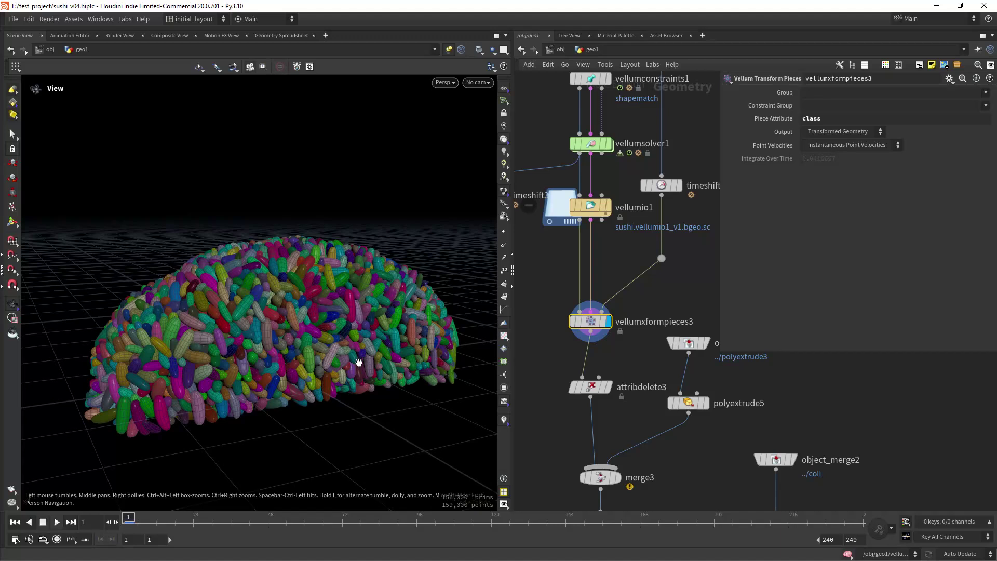
scroll(363, 307, "up", 3)
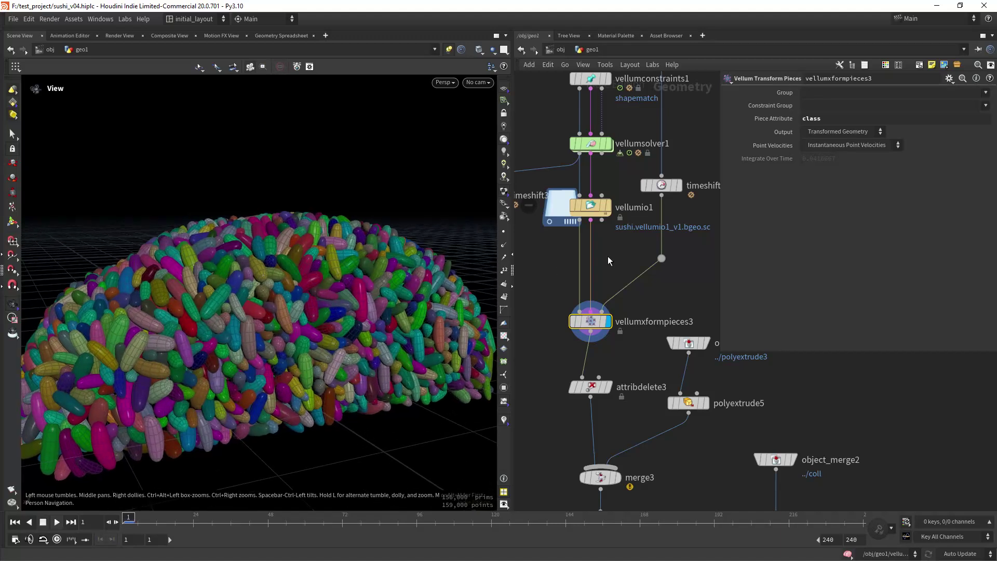
- Select vellumconstraints1 and examine its Shape Match settings
scroll(607, 257, "up", 5)
left_click(593, 249)
scroll(634, 290, "down", 4)
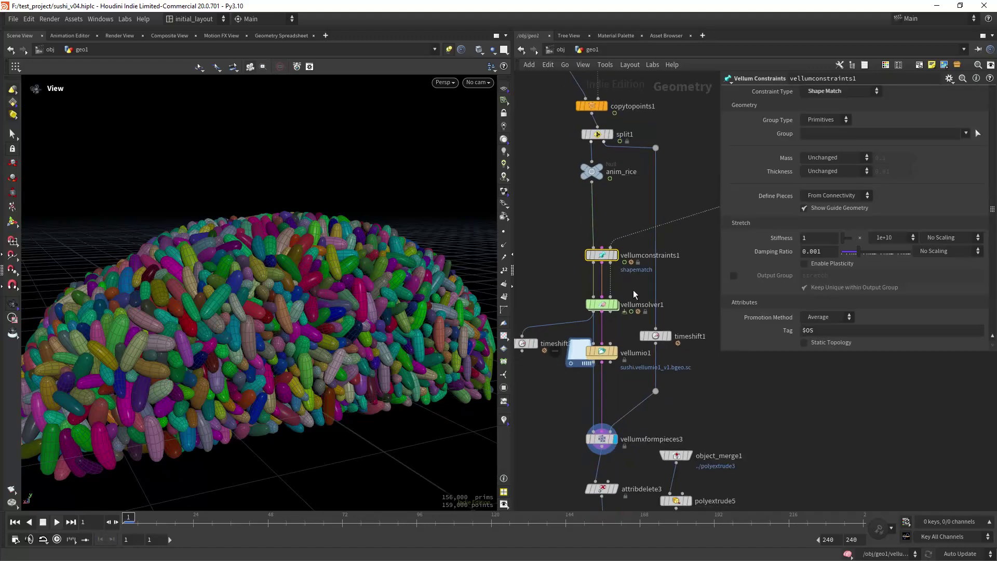
- Display attribdelete3 and inspect the grains with their color removed
scroll(632, 360, "down", 3)
scroll(620, 302, "up", 2)
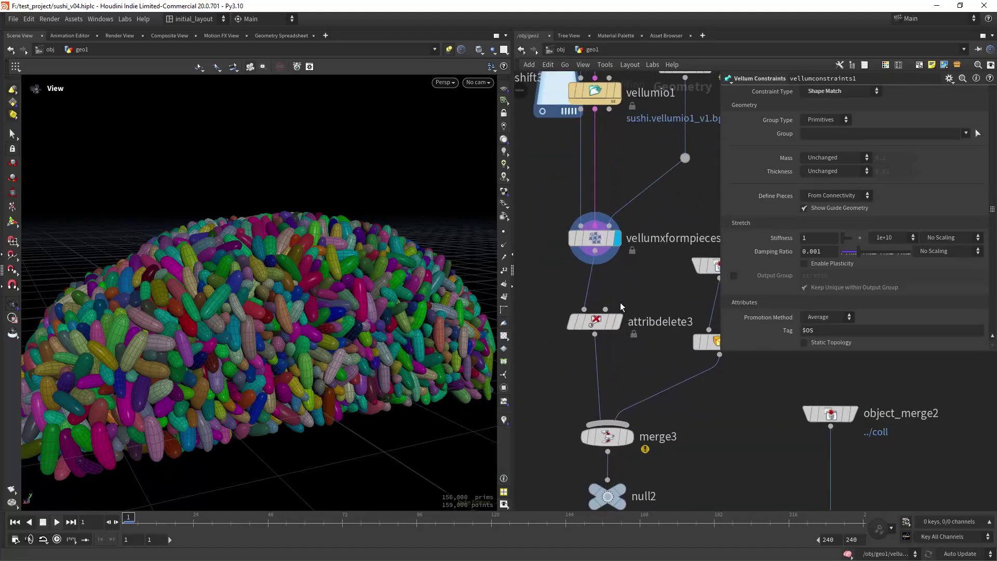
left_click(618, 300)
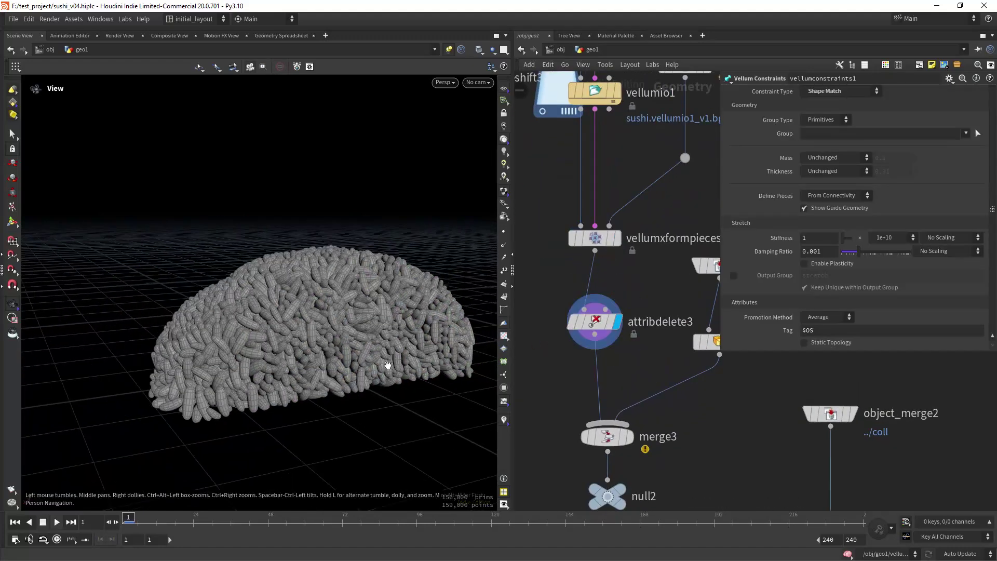
left_click_drag(387, 365, 366, 337)
- Alternate the display between polyextrude5 and merge3 to compare the inner core with the merged rice geometry
scroll(611, 306, "down", 3)
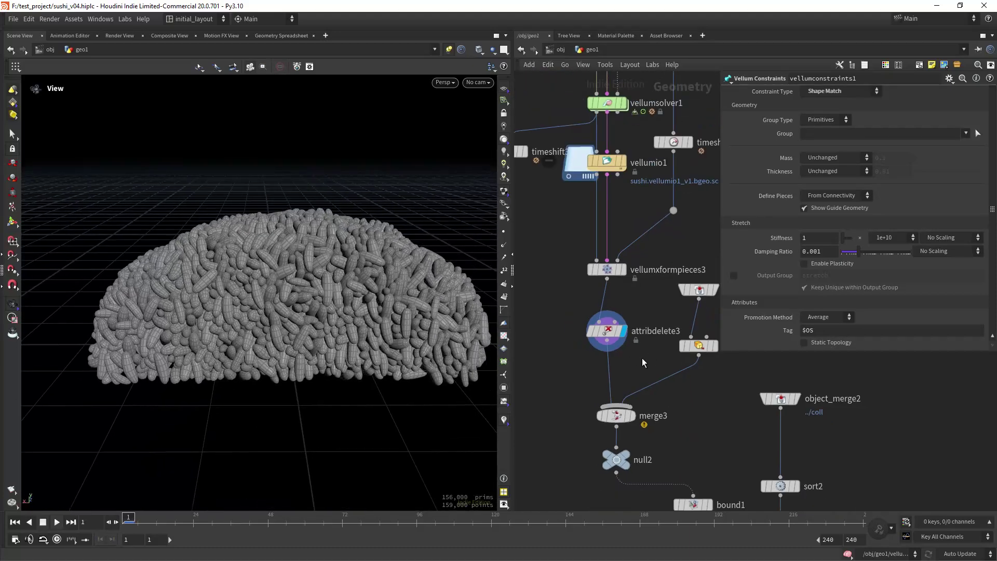
left_click(647, 306)
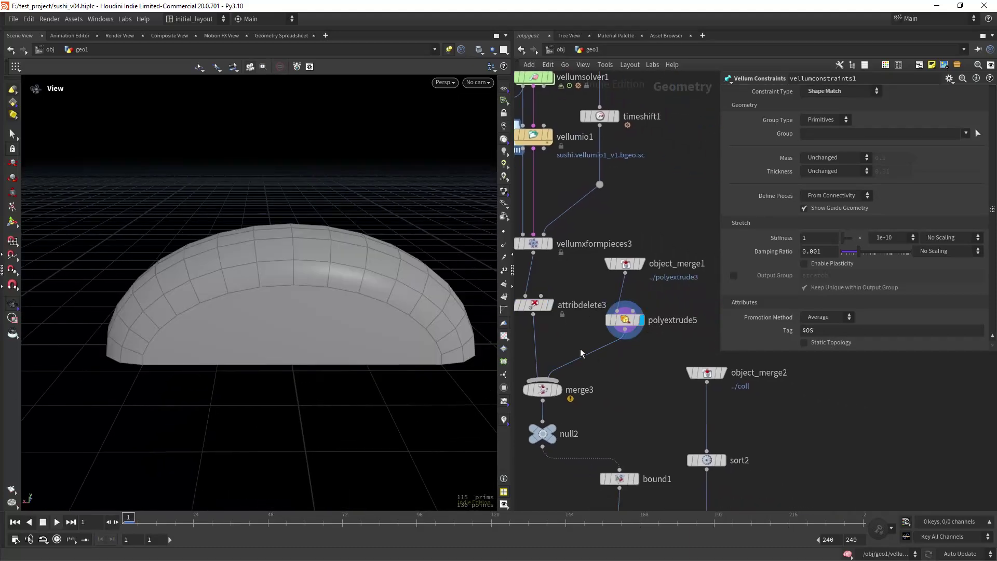
middle_click_drag(564, 369, 596, 325)
left_click(593, 328)
scroll(363, 260, "up", 5)
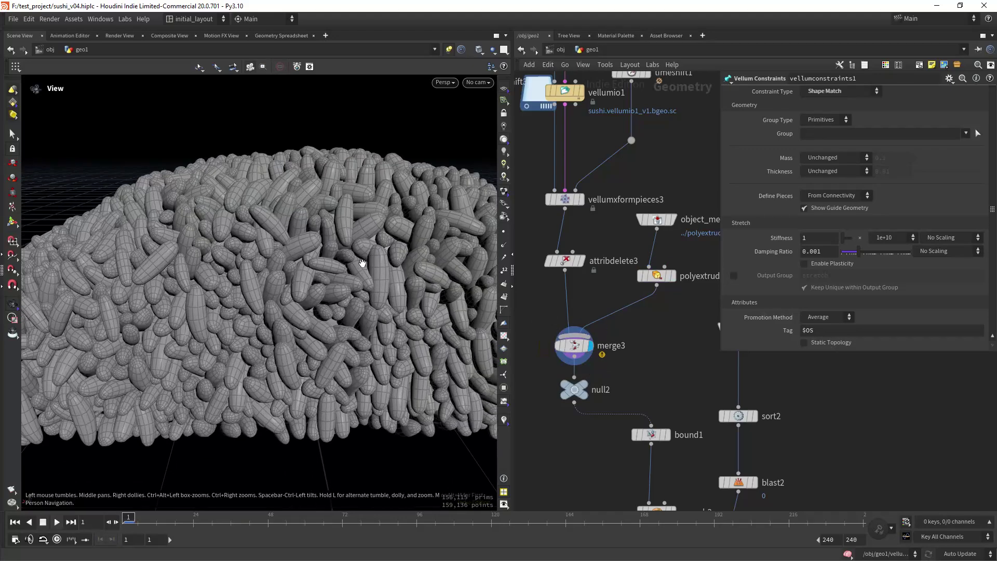
left_click(677, 255)
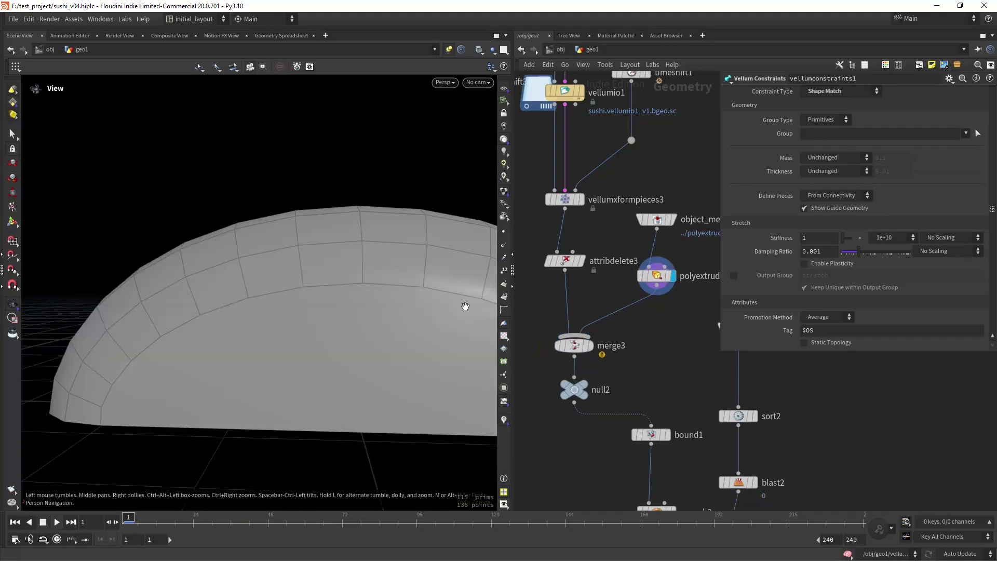
left_click(594, 326)
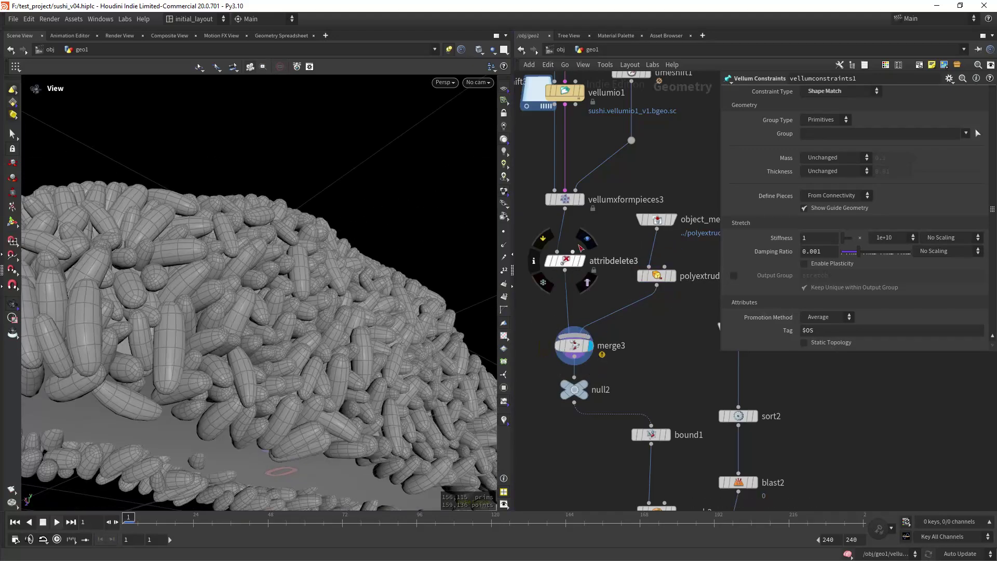
- Display attribdelete3 and inspect the rice grains without the inner core from several angles
left_click(585, 242)
left_click_drag(354, 325, 271, 353)
right_click_drag(272, 354, 303, 309)
left_click_drag(302, 310, 195, 315)
left_click_drag(182, 362, 187, 383)
scroll(300, 332, "down", 3)
left_click_drag(300, 331, 335, 332)
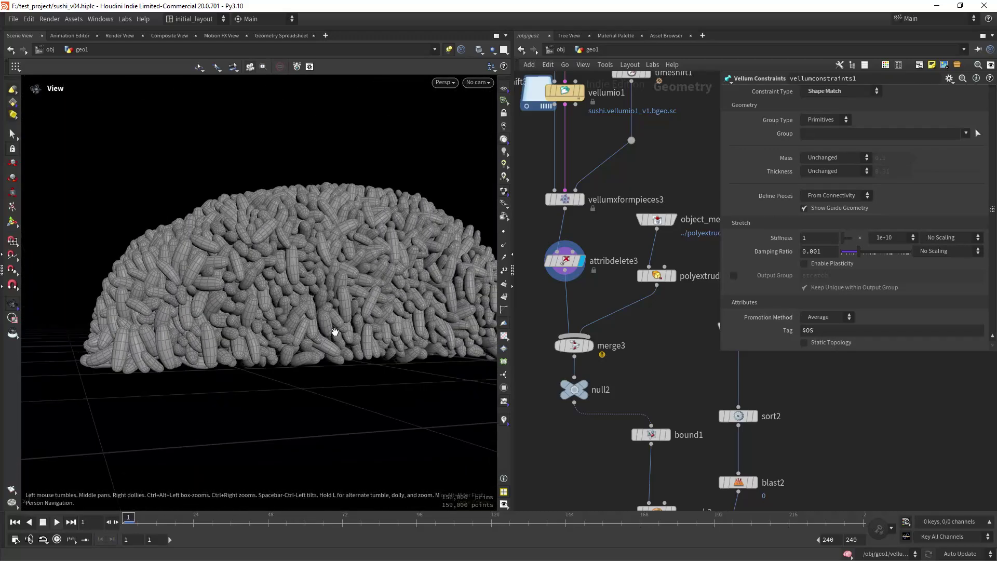
- Display the polyextrude5 core, switch the display back to merge3 and inspect the combined rice
left_click(678, 258)
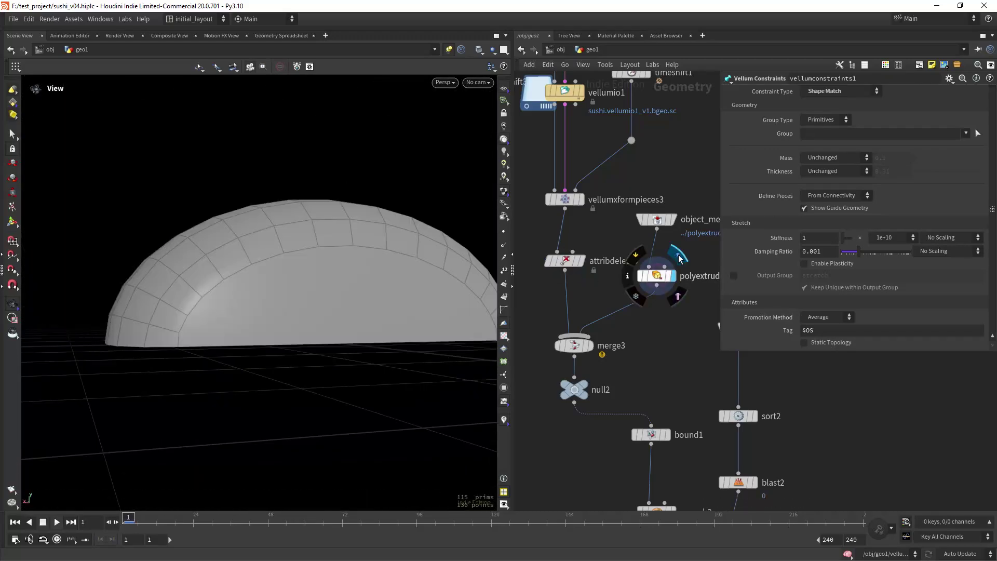
left_click(589, 345)
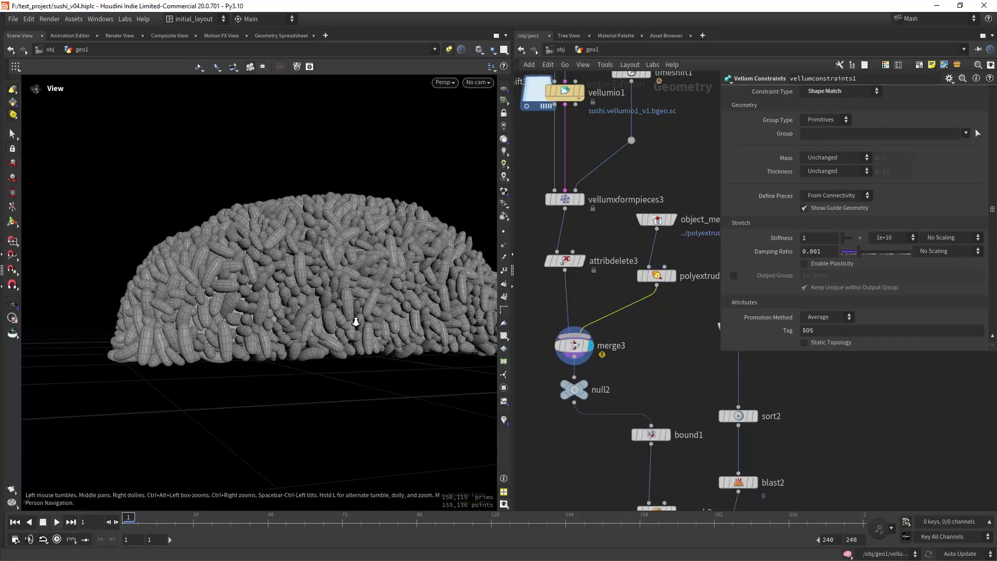
mouse_move(356, 318)
left_mouse_down()
mouse_move(345, 330)
mouse_move(428, 292)
mouse_move(479, 338)
mouse_move(345, 323)
left_mouse_up()
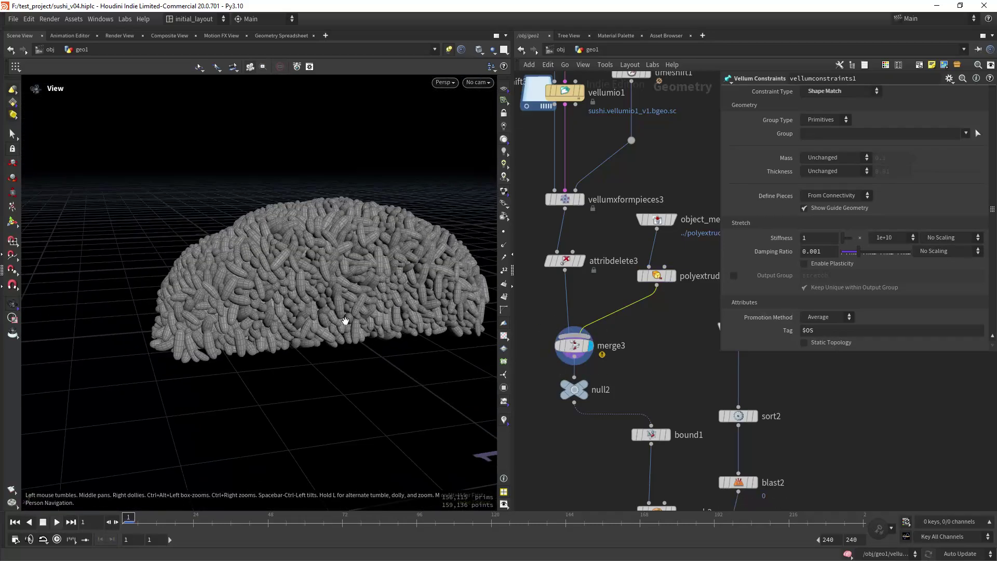
right_click_drag(344, 322, 528, 294)
- Display object_merge2 and inspect the imported low-poly collision shape
scroll(643, 334, "down", 4)
middle_click_drag(660, 369, 593, 301)
right_click_drag(570, 289, 600, 283)
middle_click_drag(601, 282, 601, 240)
right_click_drag(360, 273, 505, 271)
scroll(591, 249, "up", 2)
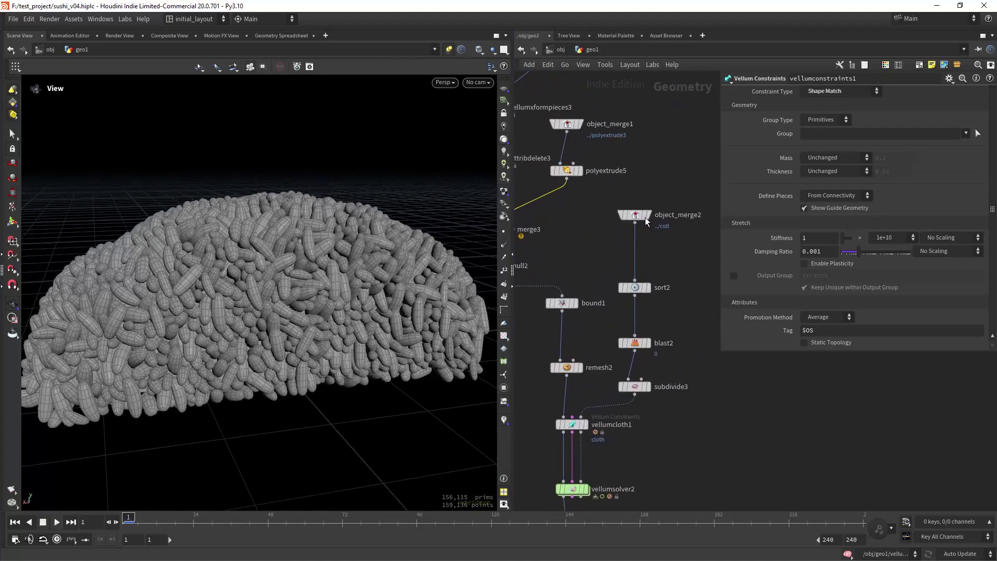
left_click(652, 194)
scroll(666, 257, "down", 1)
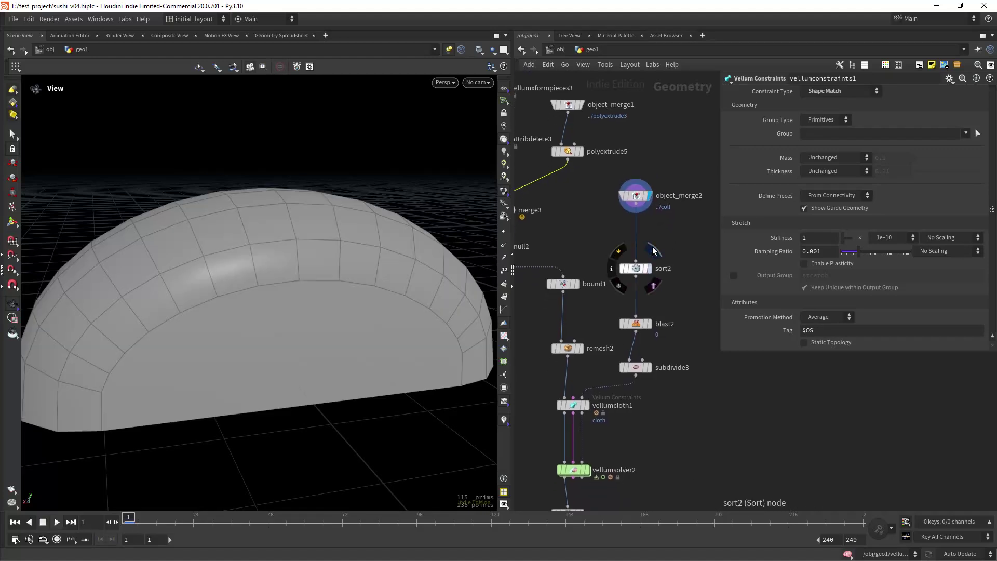
left_click_drag(381, 377, 374, 272)
- Display subdivide3 and inspect the smoothed collision mesh from several angles
left_click(652, 352)
left_click_drag(343, 311, 366, 345)
scroll(366, 345, "down", 3)
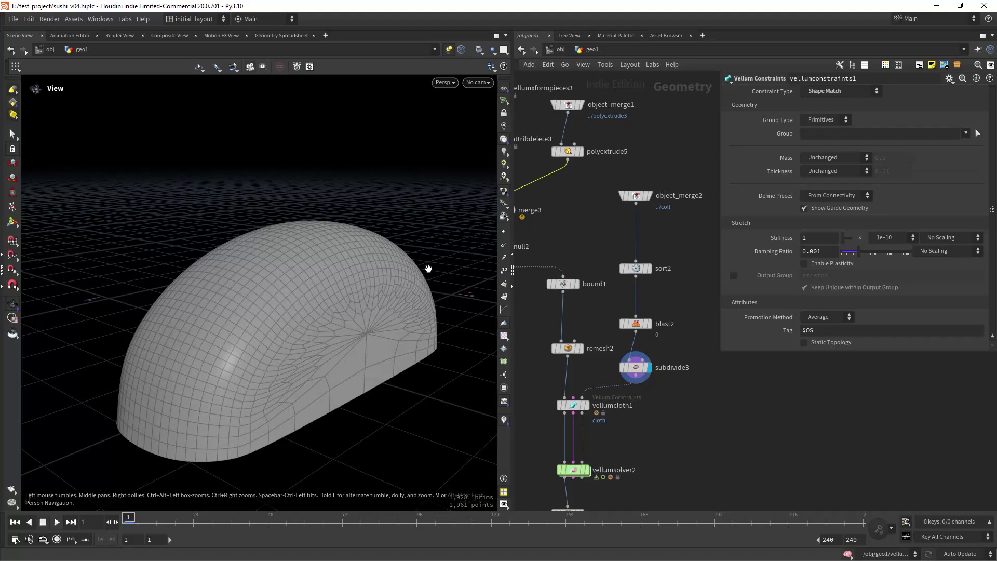
left_click_drag(428, 269, 390, 288)
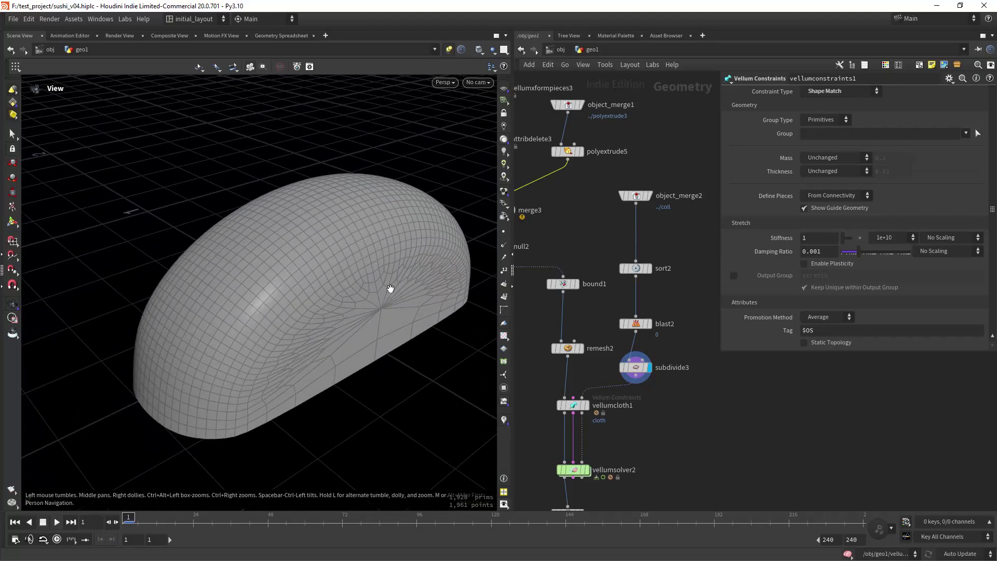
- Bypass subdivide3 and re-enable it to compare the collision mesh with and without subdivision
middle_click_drag(634, 318, 646, 281)
mouse_move(645, 329)
left_click(631, 314)
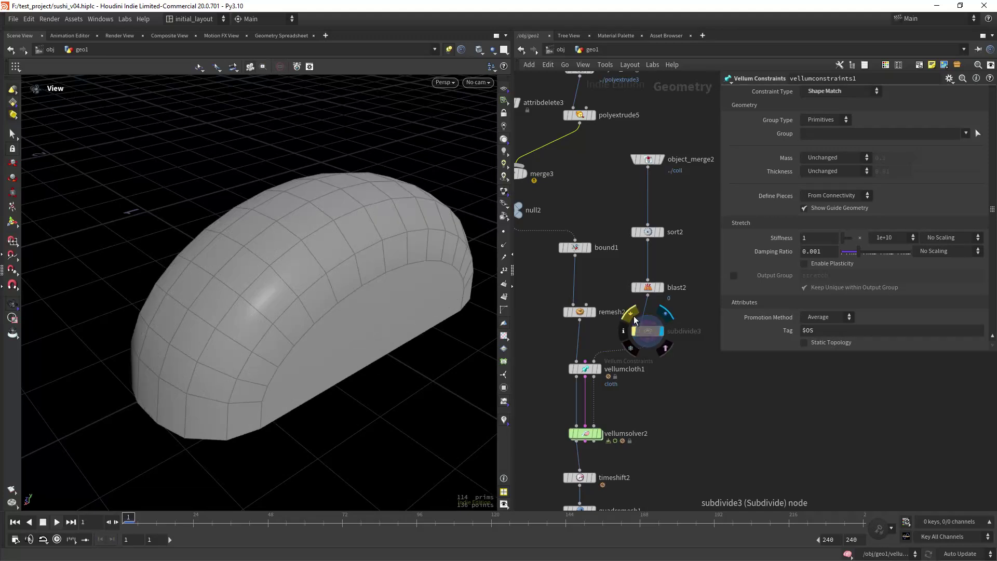
left_click(631, 314)
- Display null2 to view the merged rice geometry that feeds bound1
scroll(595, 336, "up", 2)
middle_click_drag(603, 250, 632, 298)
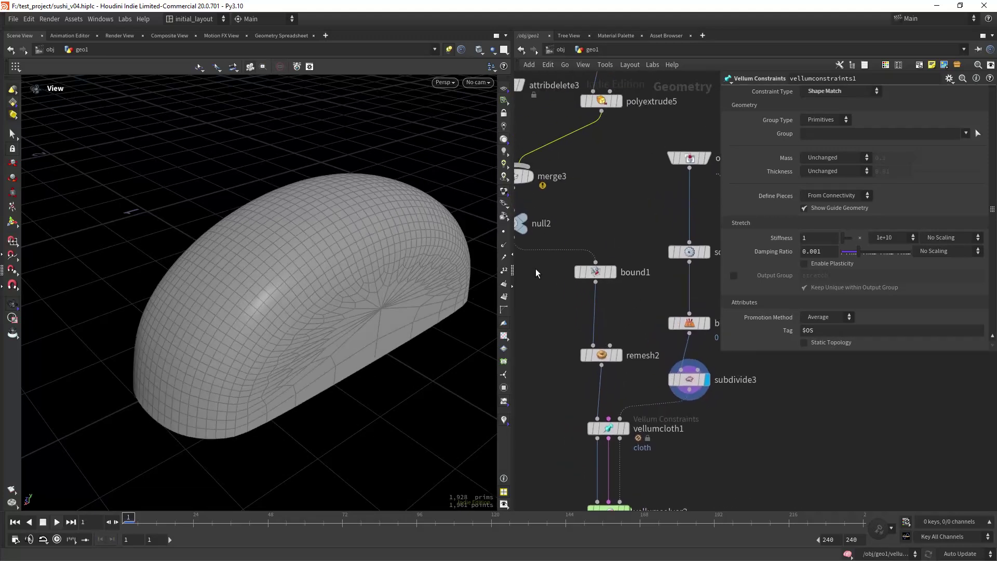
middle_click_drag(535, 269, 602, 314)
mouse_move(584, 267)
left_click(604, 244)
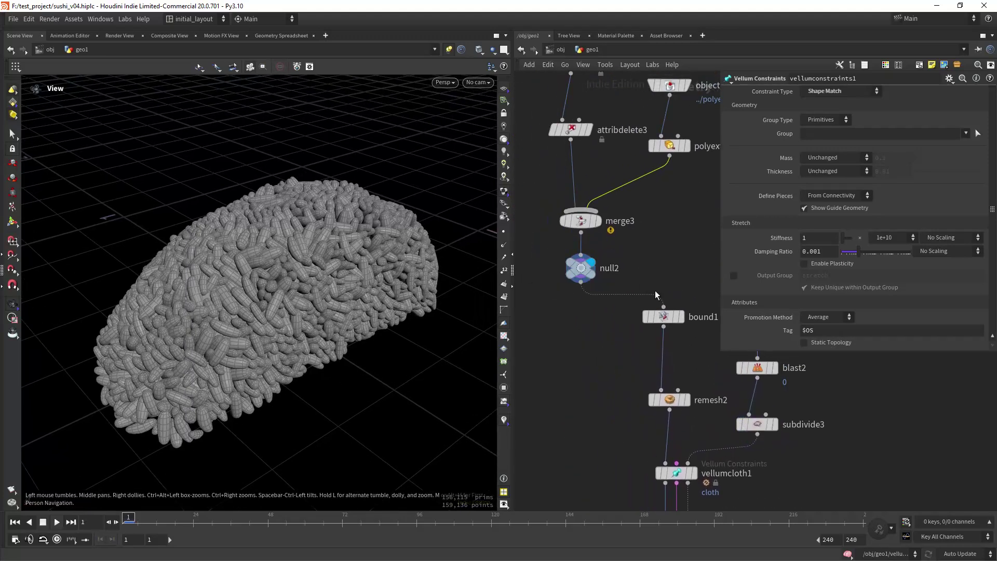
- Display and select bound1, examine its bounding rectangle and undo the trial change to its Lower Padding
left_click(685, 292)
left_click(665, 317)
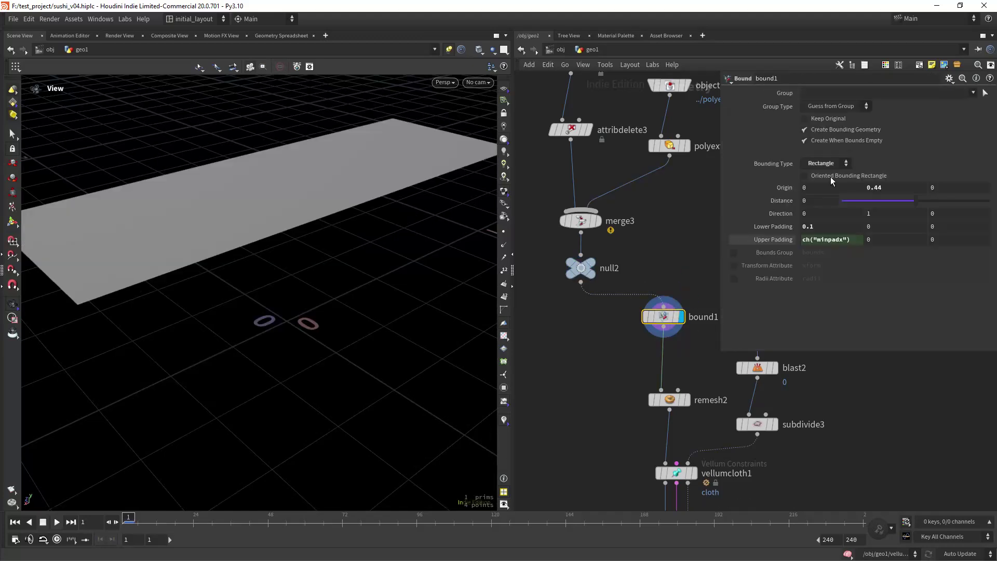
left_click_drag(410, 283, 382, 302)
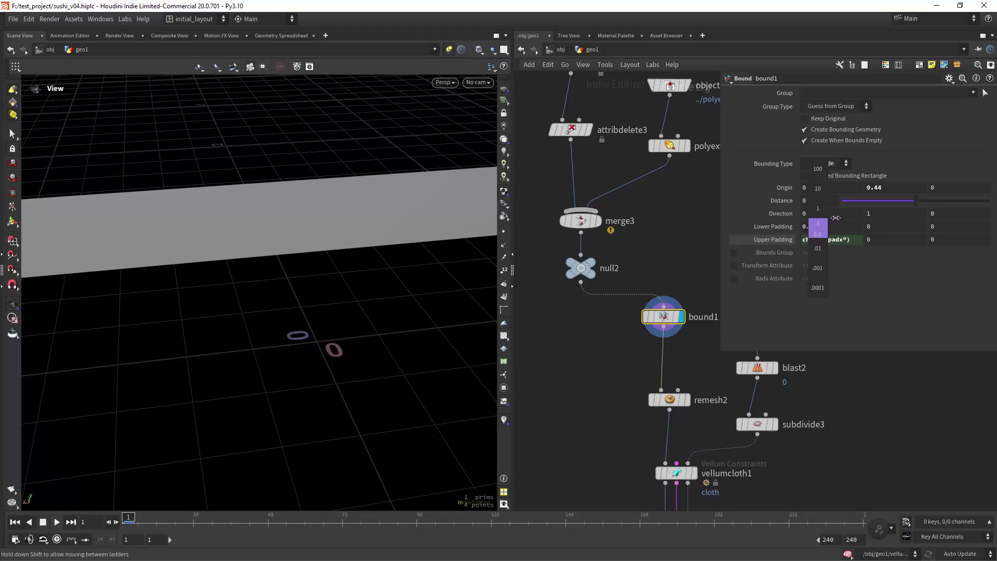
key("ctrl+z")
- Display remesh2 and inspect the triangulated sheet above the rice
middle_click_drag(648, 388, 586, 328)
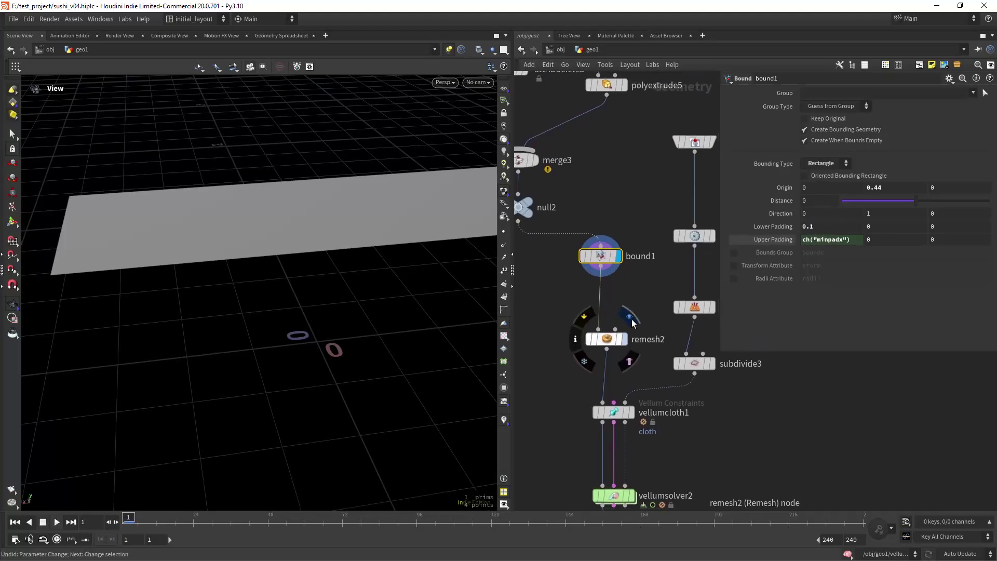
left_click(630, 318)
left_click_drag(474, 316, 547, 329)
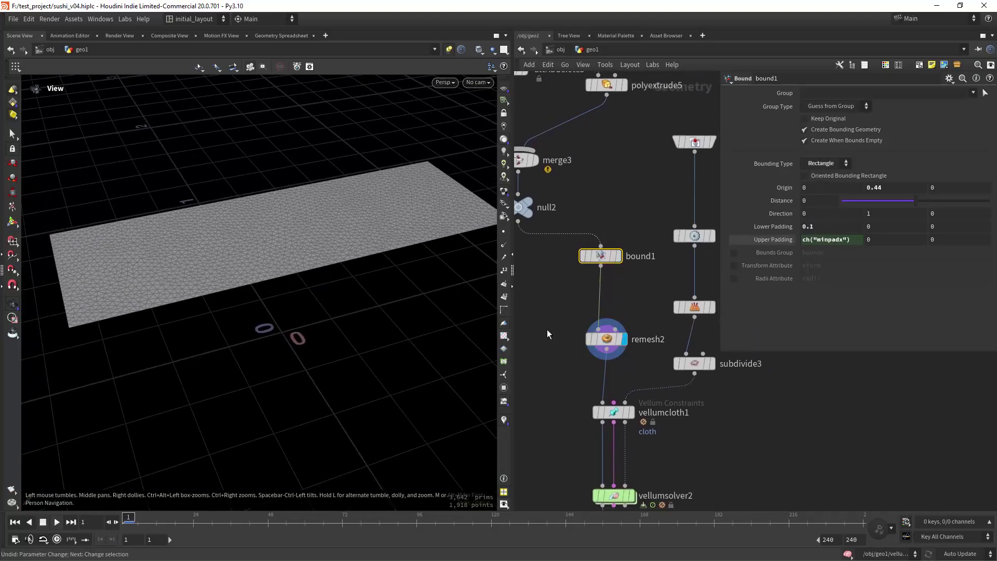
- Display and select vellumcloth1 and examine its Drag, Stretch and Bend settings
middle_click_drag(547, 334, 517, 249)
left_click(604, 328)
middle_click_drag(638, 382, 669, 290)
left_click(602, 307)
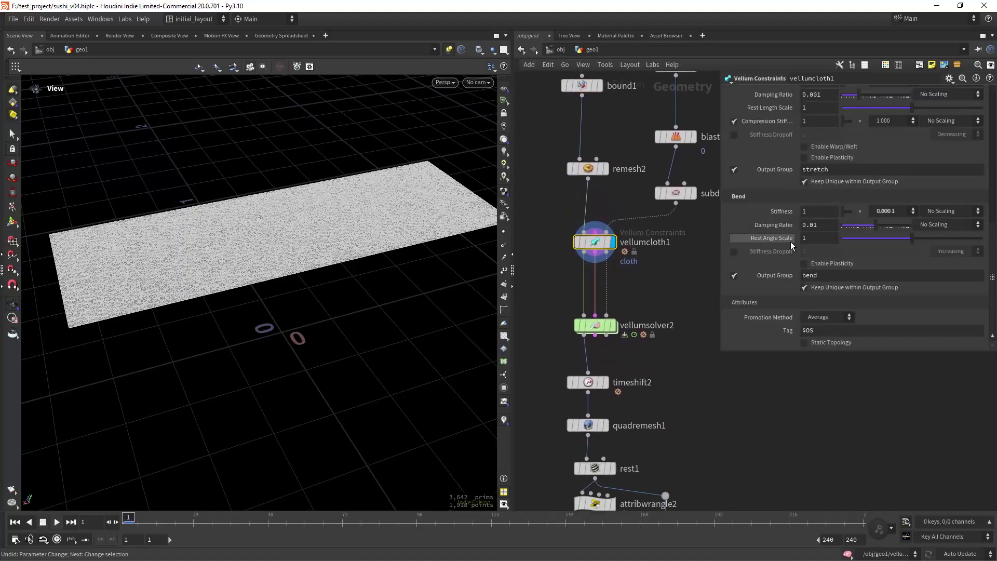
scroll(996, 178, "up", 5)
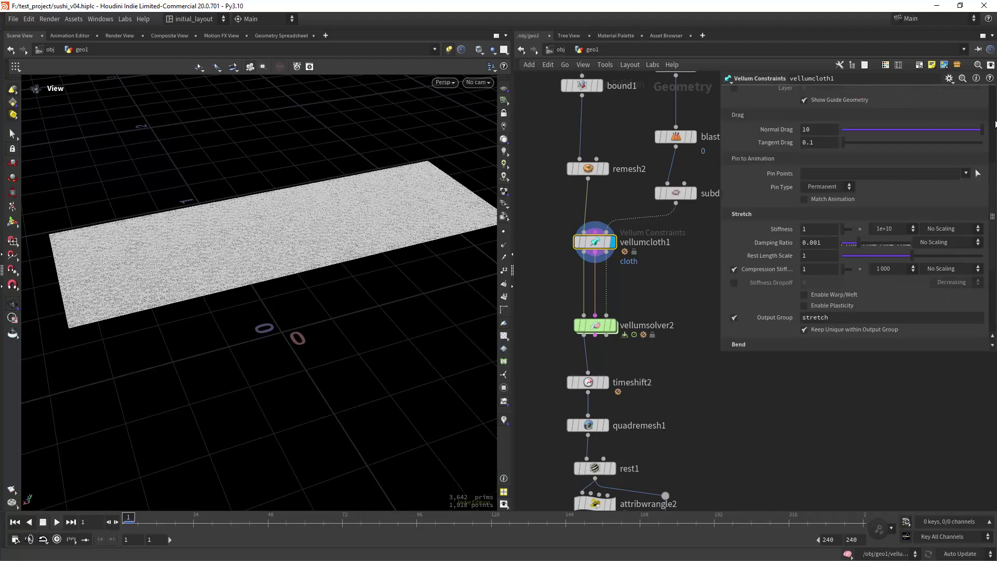
left_click_drag(993, 222, 994, 272)
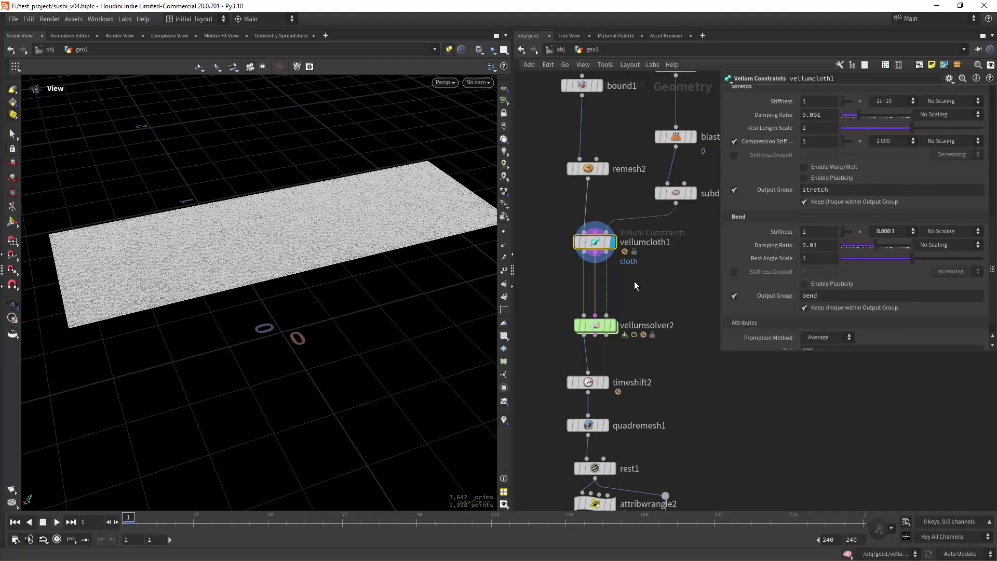
- Display and select vellumsolver2, play the simulation of the sheet draping over the collision mesh, and return to the first frame
scroll(634, 285, "up", 2)
left_click(601, 339)
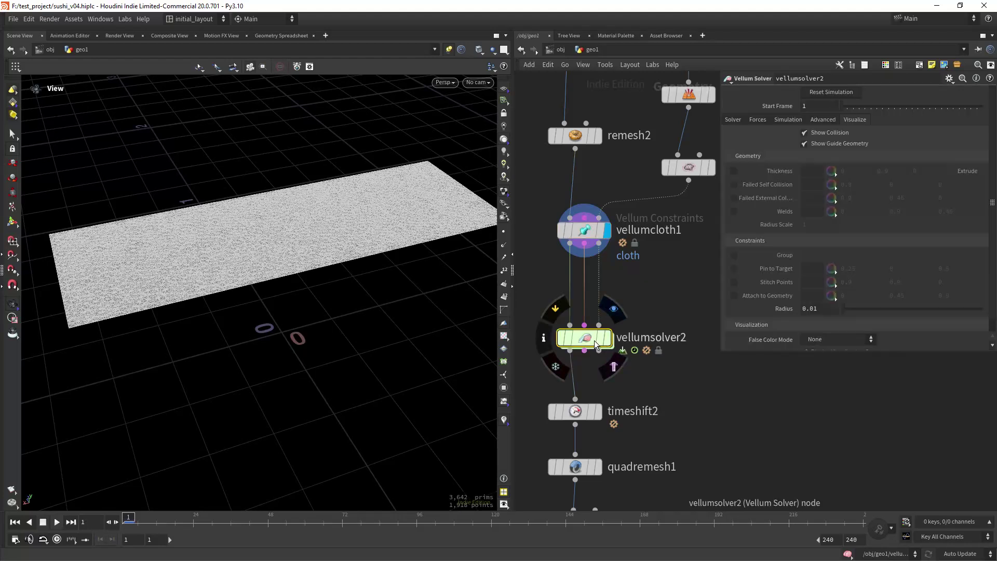
left_click(607, 337)
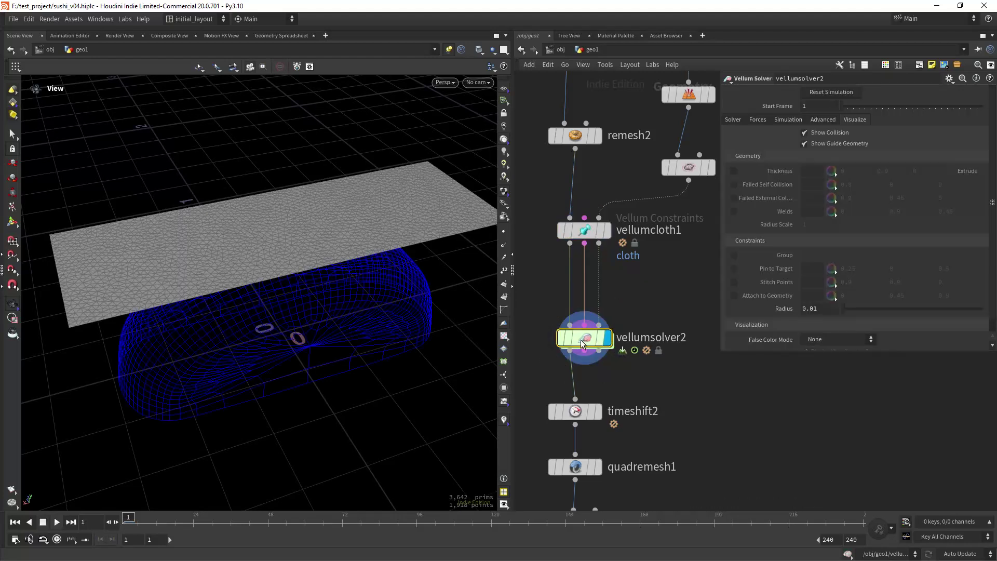
left_click(57, 522)
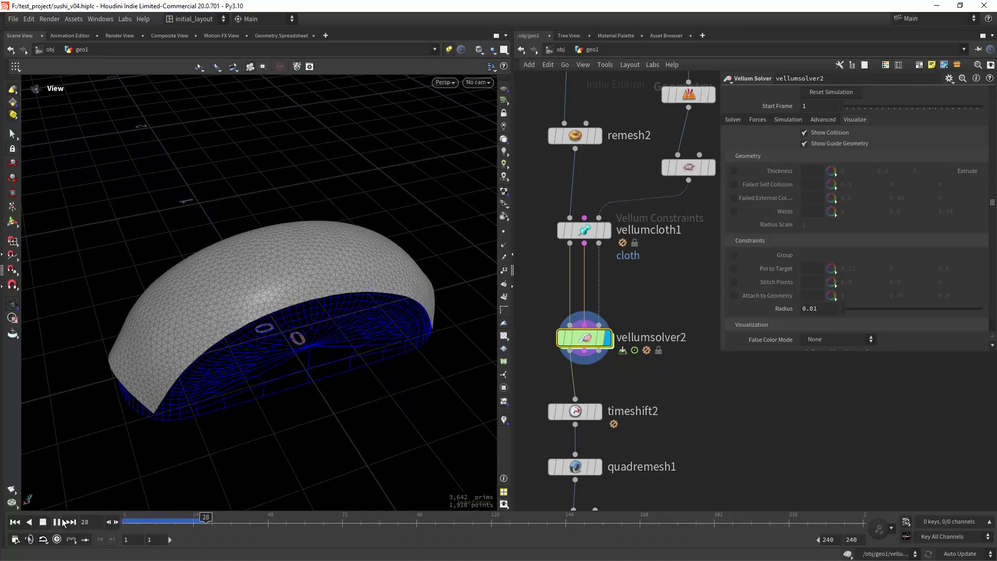
left_click(17, 523)
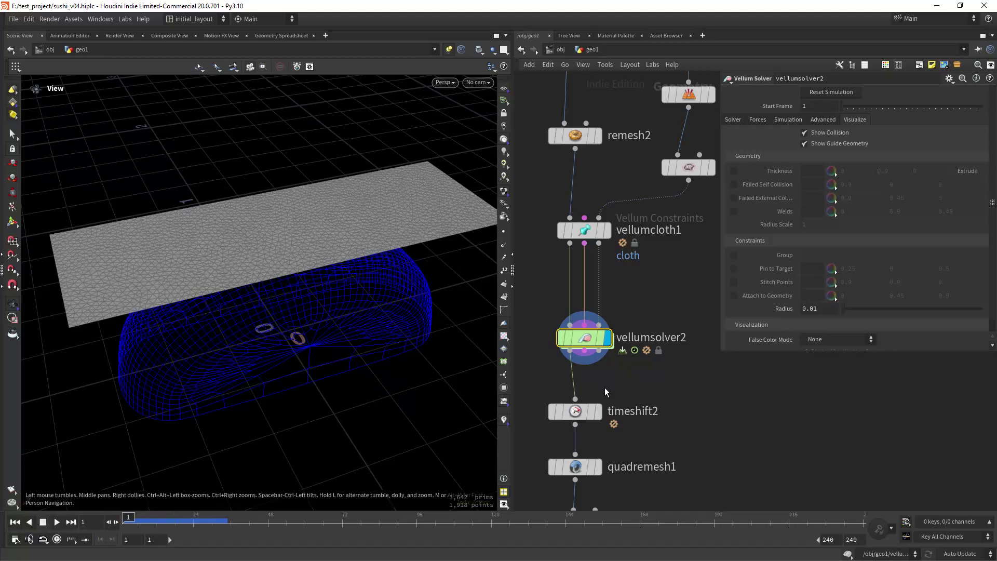
- Display and select timeshift2 and examine the draped cloth and the node's frame settings
left_click(598, 411)
left_click_drag(404, 328, 503, 349)
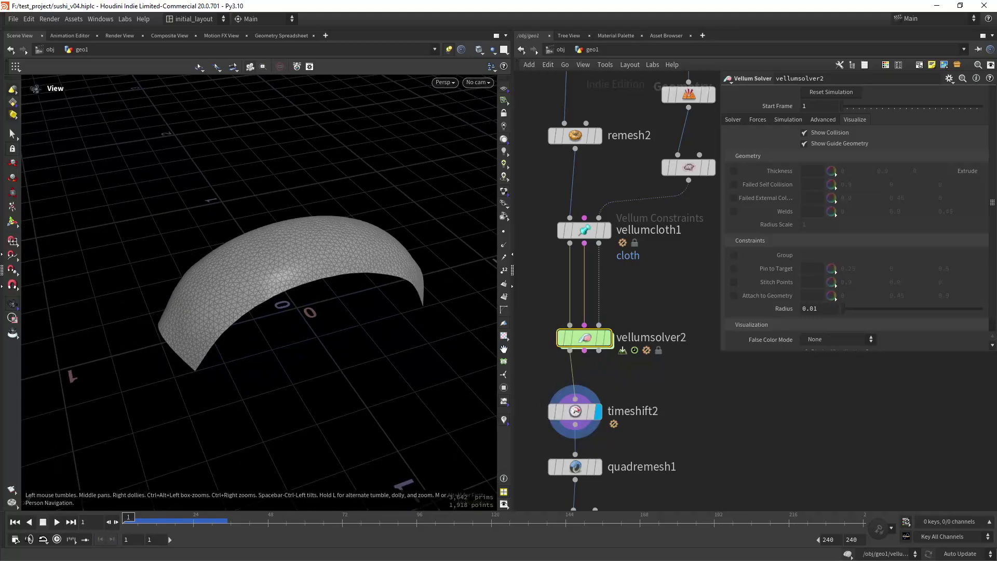
left_click_drag(531, 383, 641, 435)
middle_click_drag(659, 377, 688, 255)
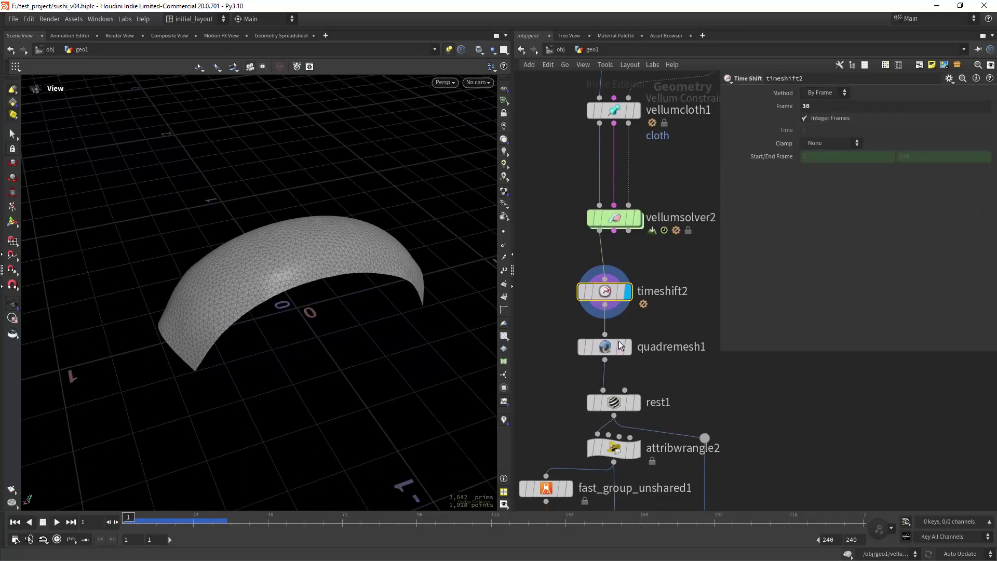
- Display quadremesh1 and inspect the quad topology of the draped sheet
mouse_move(622, 344)
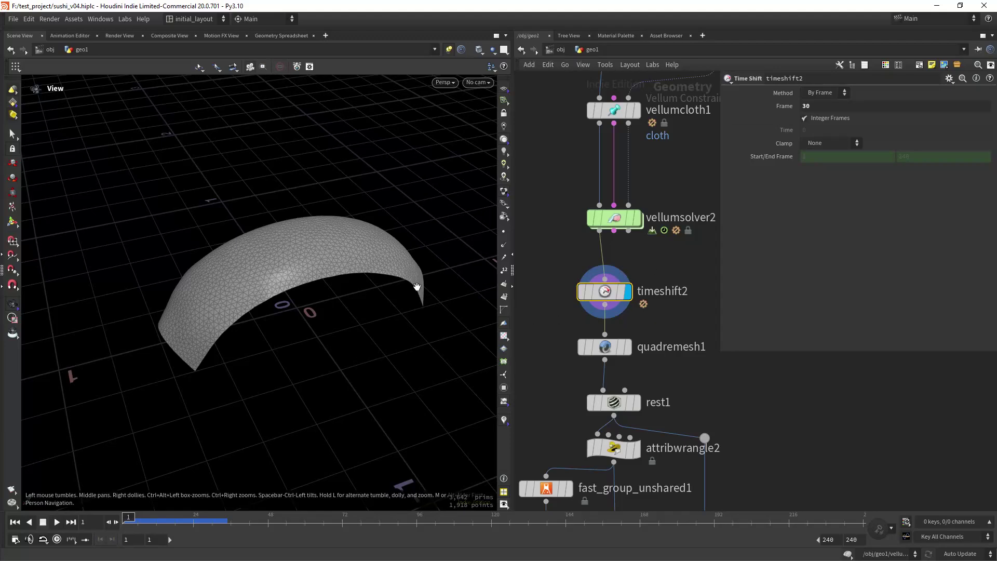
left_click_drag(417, 287, 405, 289)
left_click(627, 346)
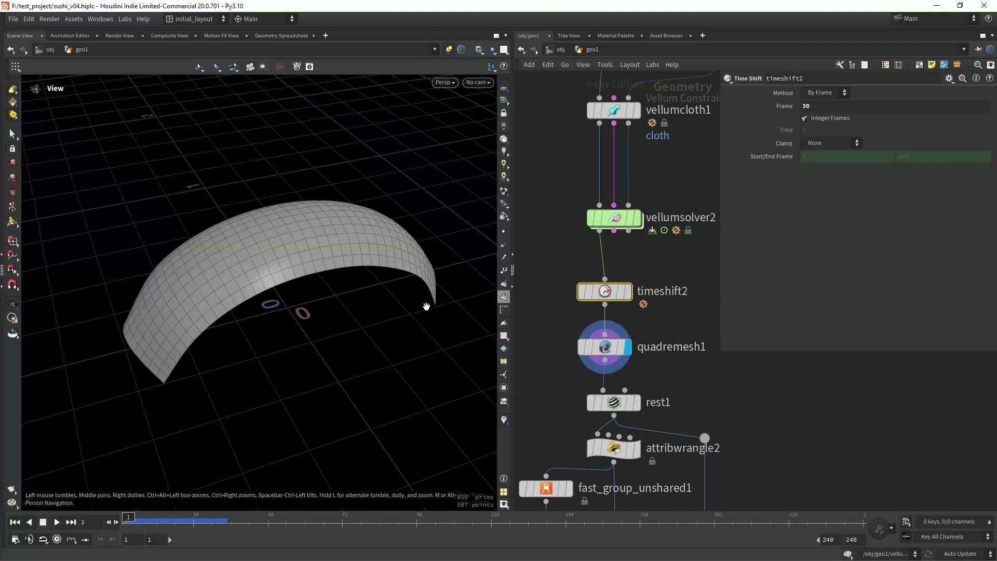
left_click_drag(363, 247, 322, 270)
- Display and select rest1 and examine how it stores the rest position attribute
middle_click_drag(660, 364, 648, 225)
mouse_move(623, 259)
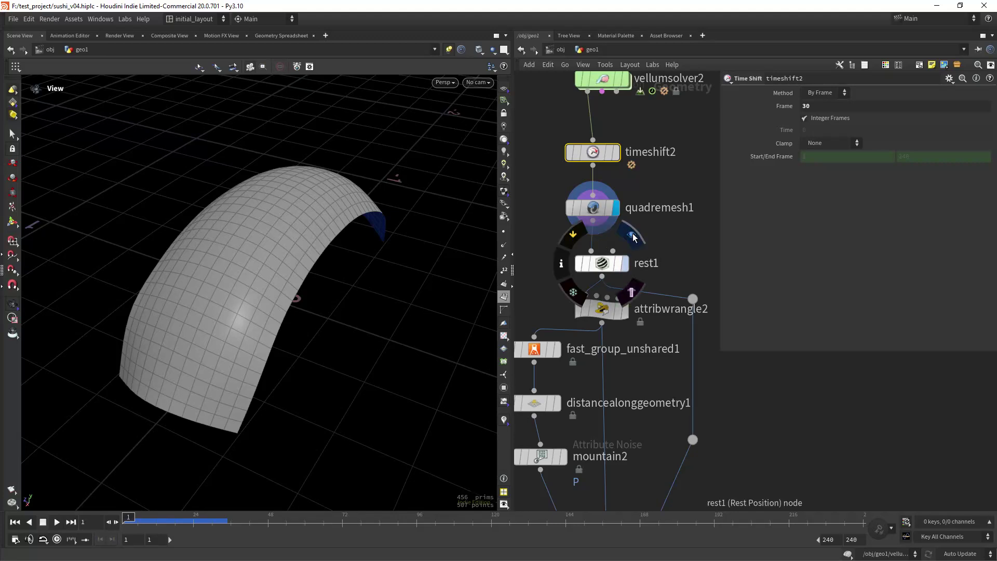
left_click(633, 234)
left_click(601, 264)
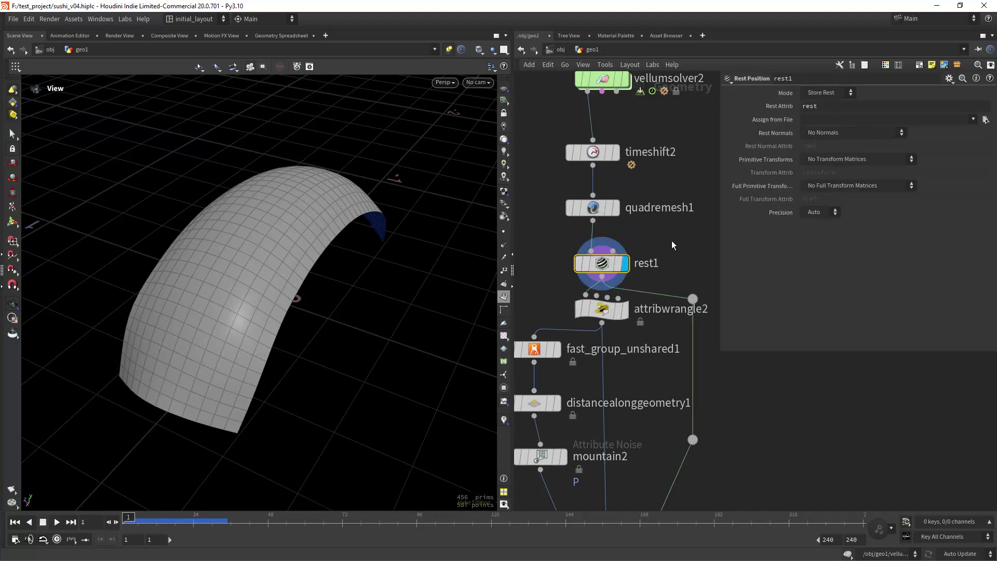
- Display and select attribwrangle2 and read the VEX expression that flattens the sheet
middle_click_drag(671, 245, 695, 171)
left_click(659, 232)
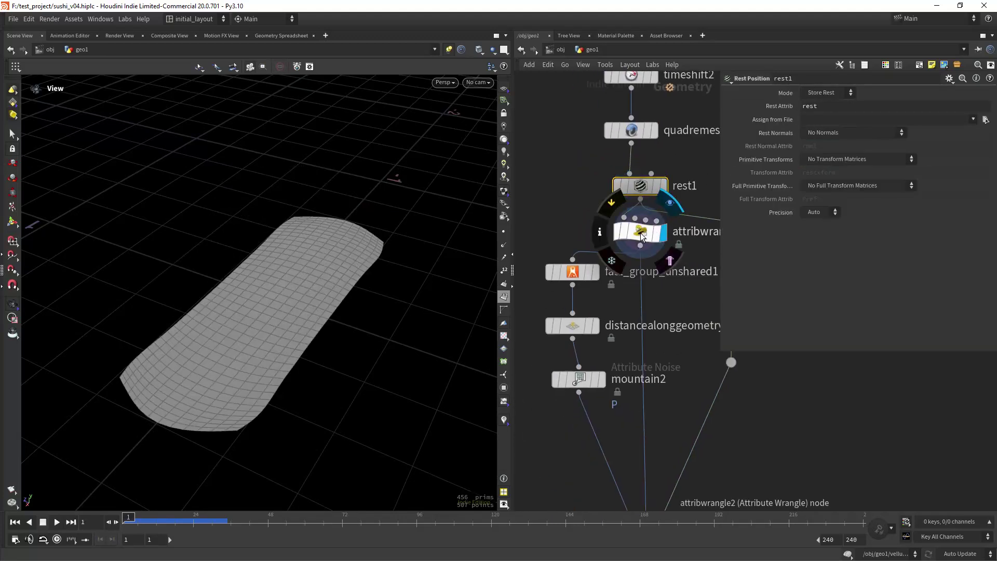
left_click(641, 235)
- Display distancealonggeometry1 and turn on the visualization of its mask attribute
middle_click_drag(613, 303, 618, 281)
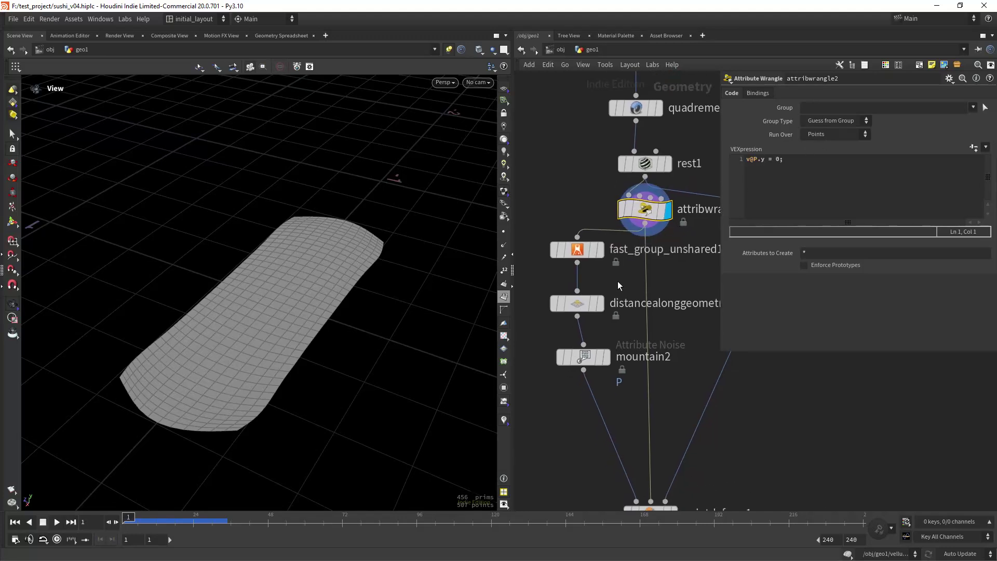
left_click(601, 292)
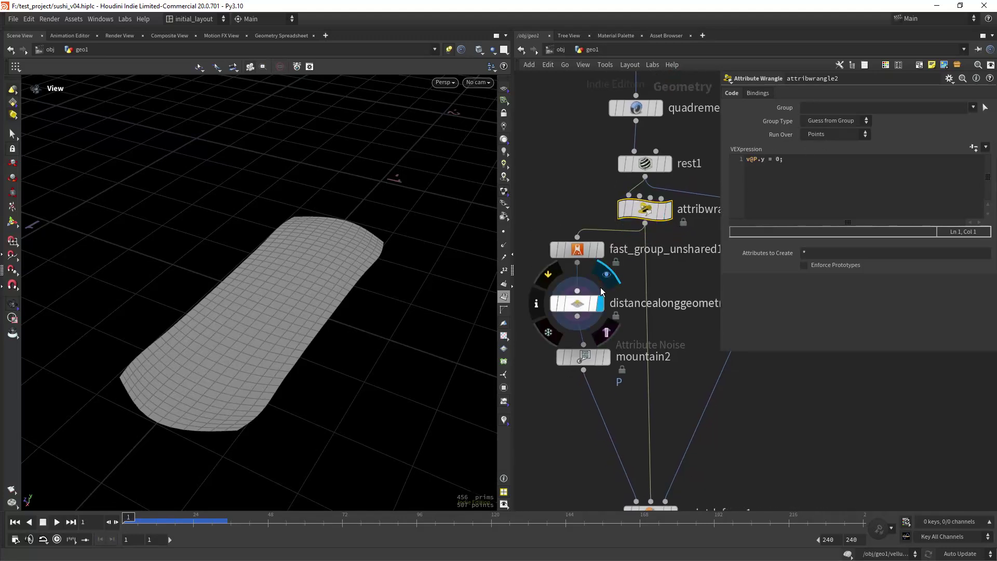
left_click(538, 303)
left_click(616, 250)
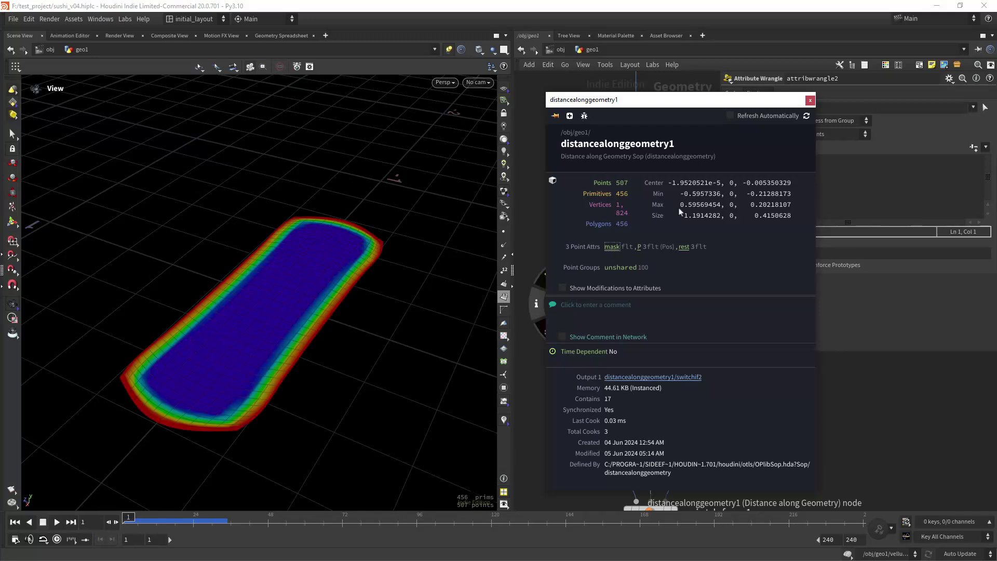
left_click(810, 101)
- Select distancealonggeometry1 and examine its parameters and the mask falloff around the sheet's border
left_click_drag(391, 300, 408, 320)
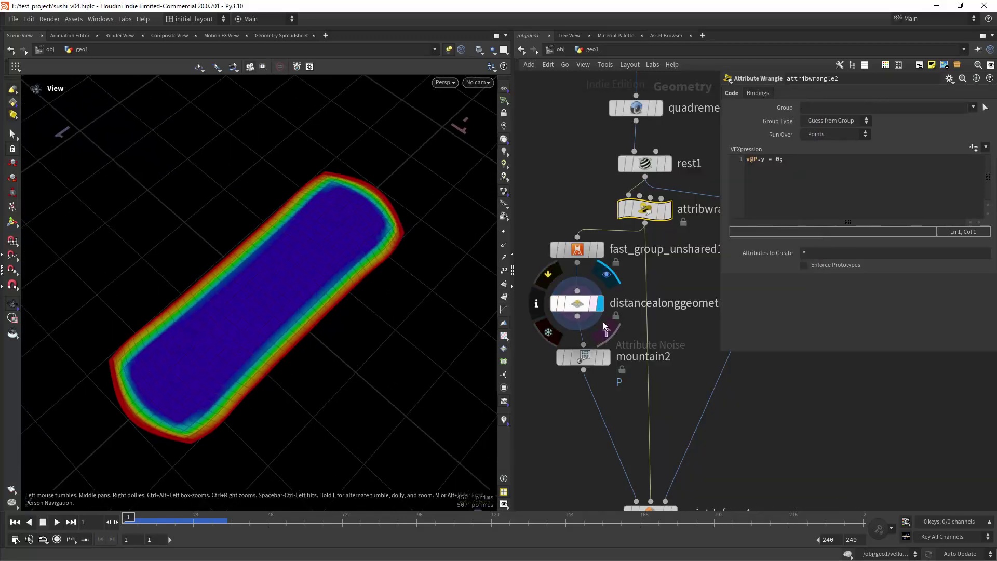
scroll(602, 322, "down", 5)
left_click(597, 319)
middle_click_drag(551, 396, 549, 348)
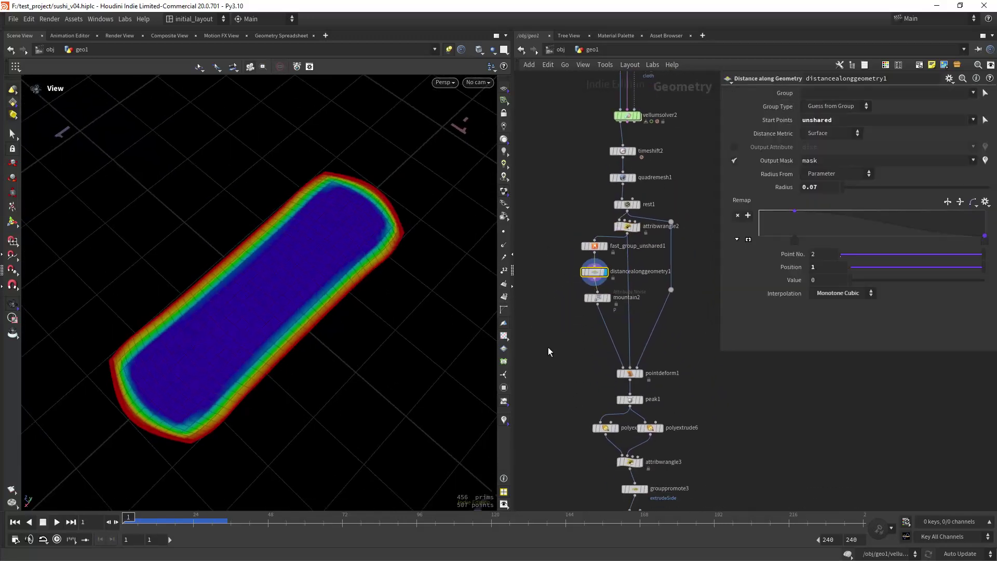
scroll(309, 327, "up", 4)
left_click_drag(345, 284, 324, 251)
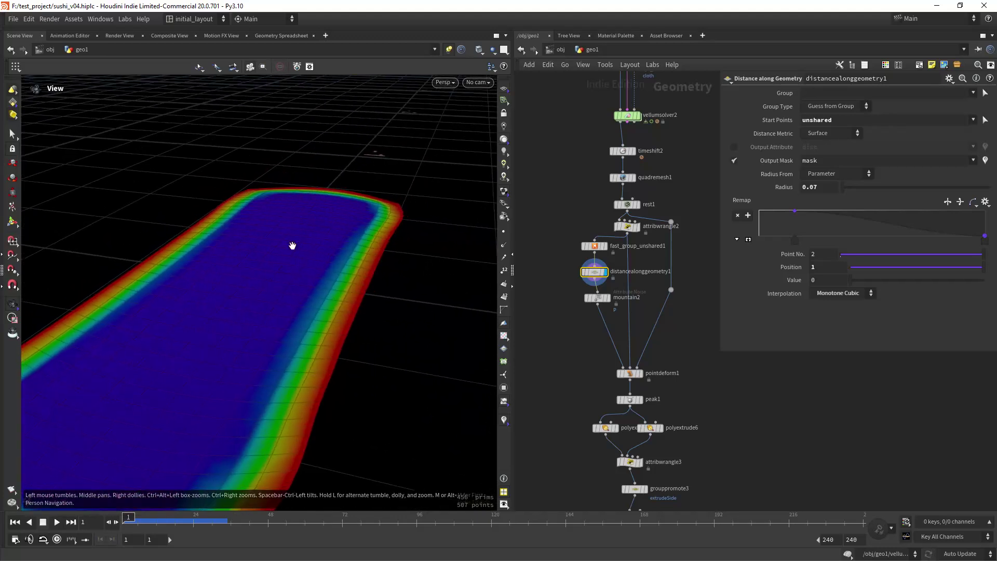
left_click_drag(375, 302, 365, 308)
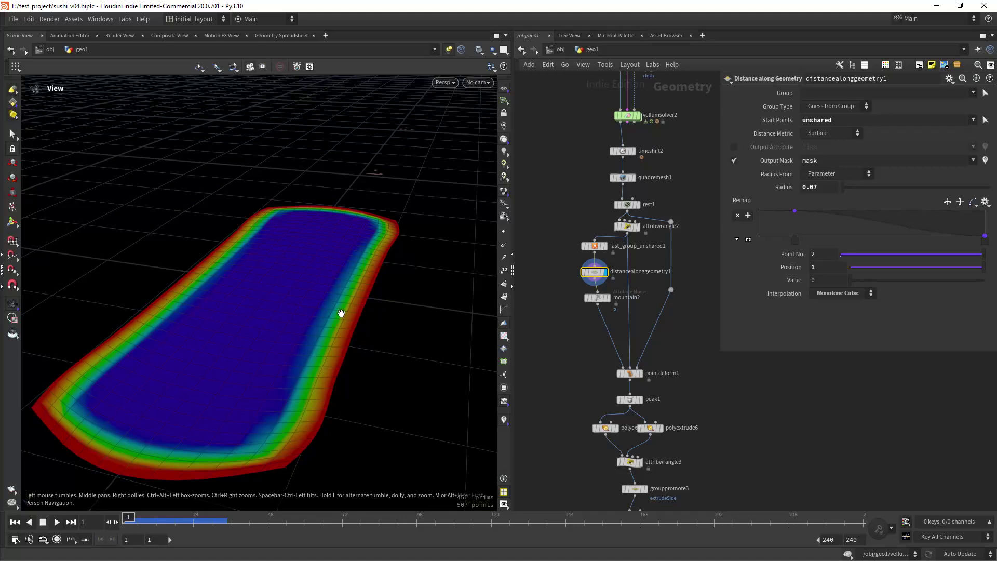
right_click_drag(341, 313, 370, 318)
scroll(414, 326, "down", 3)
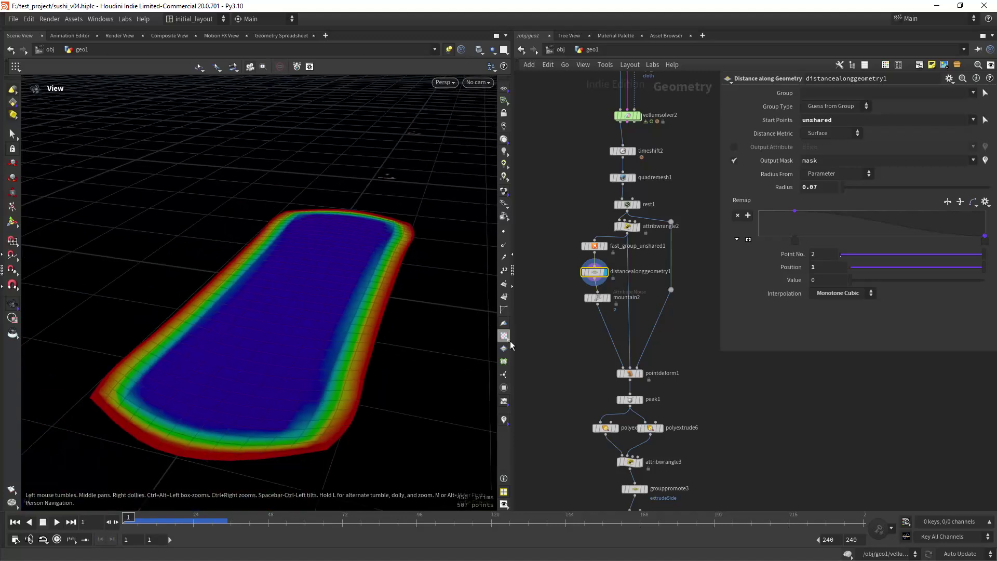
- Display and select mountain2 and examine its noise settings and the irregular border it gives the flat sheet
scroll(561, 326, "up", 4)
middle_click_drag(649, 294, 593, 285)
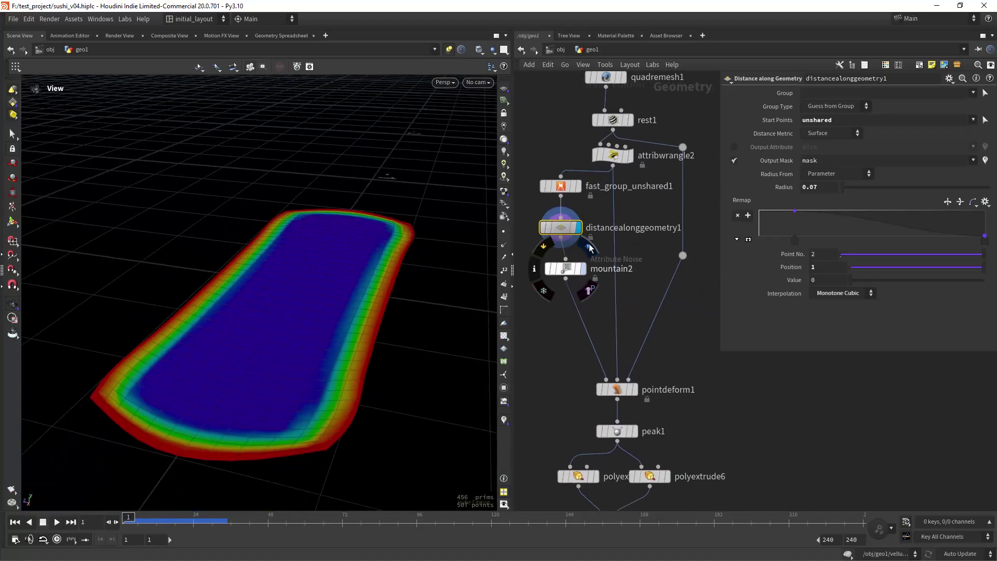
left_click(579, 268)
left_click(567, 268)
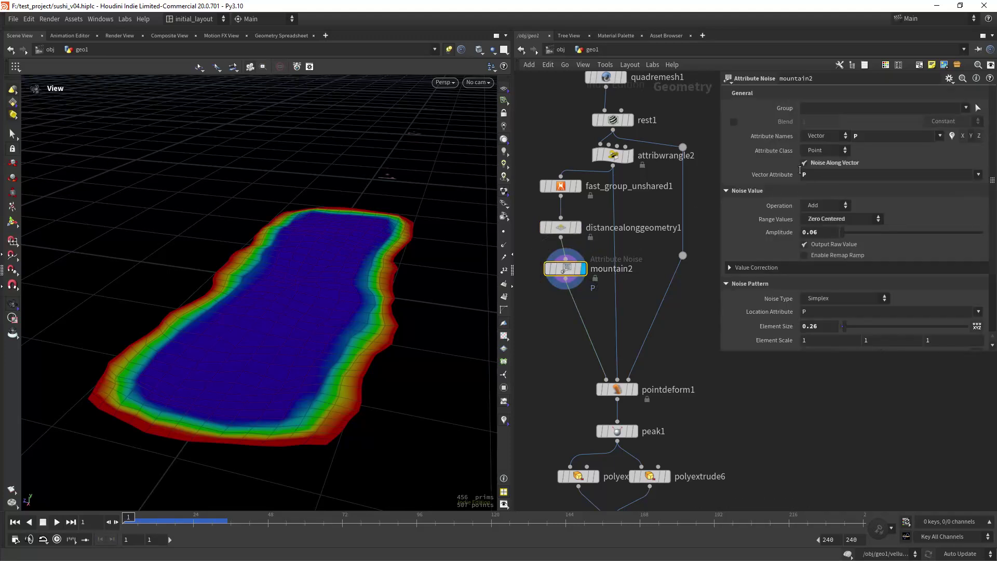
left_click_drag(395, 260, 370, 347)
middle_click_drag(369, 347, 393, 275)
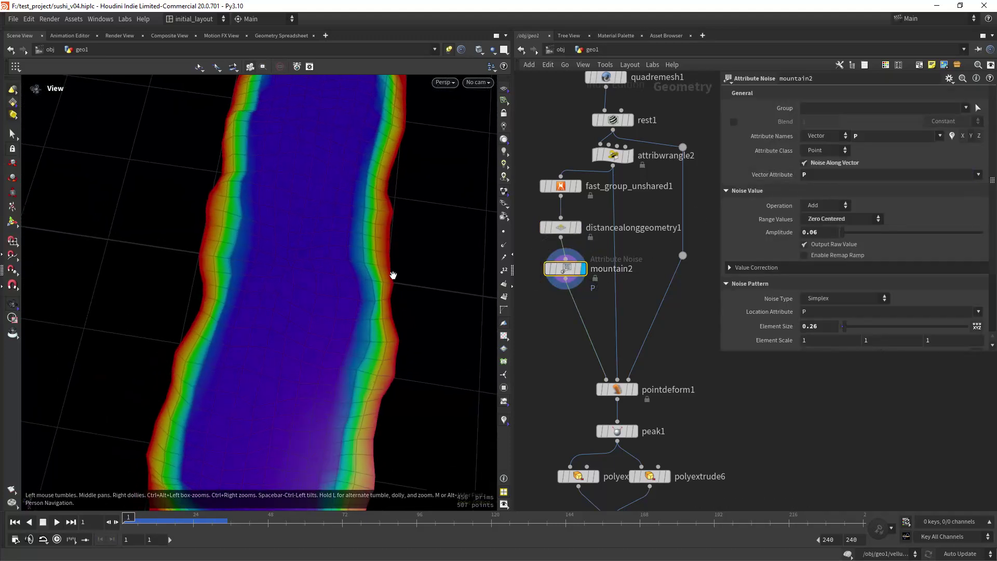
scroll(383, 216, "down", 5)
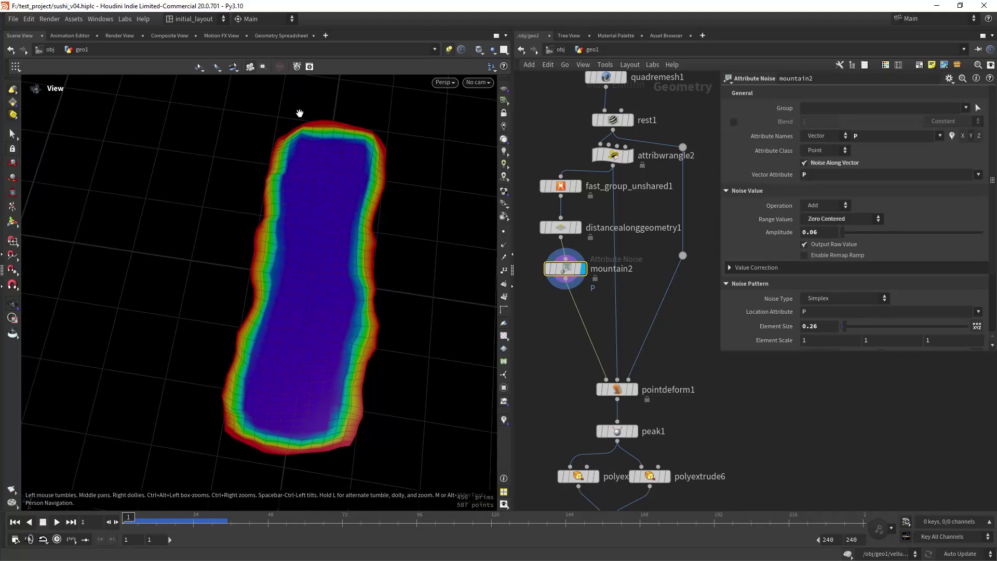
left_click_drag(245, 241, 310, 253)
- Display pointdeform1 and peak1 in turn to inspect the noisy-edged sheet bent back into the draped shape
scroll(559, 357, "down", 2)
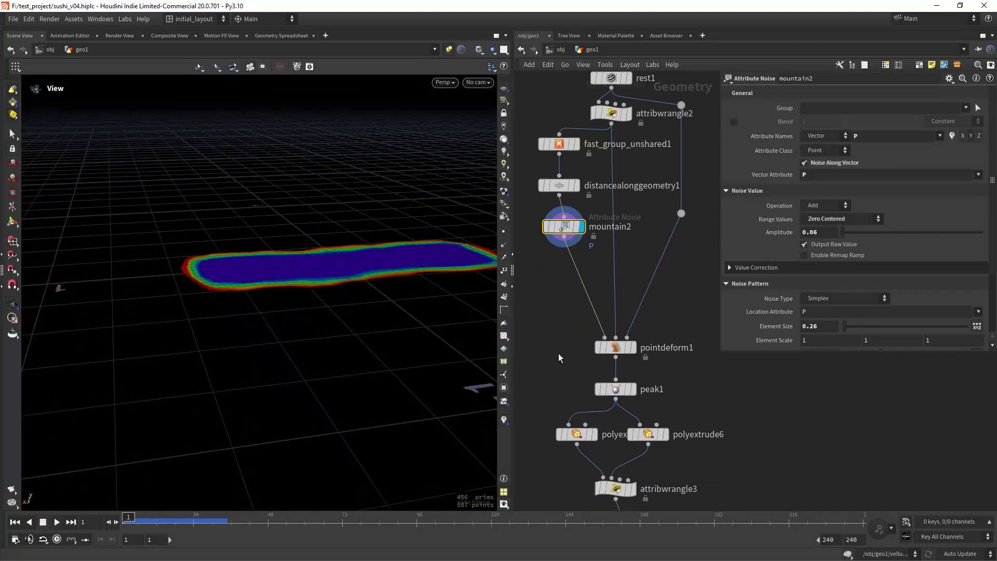
left_click(633, 348)
left_click_drag(403, 224, 379, 269)
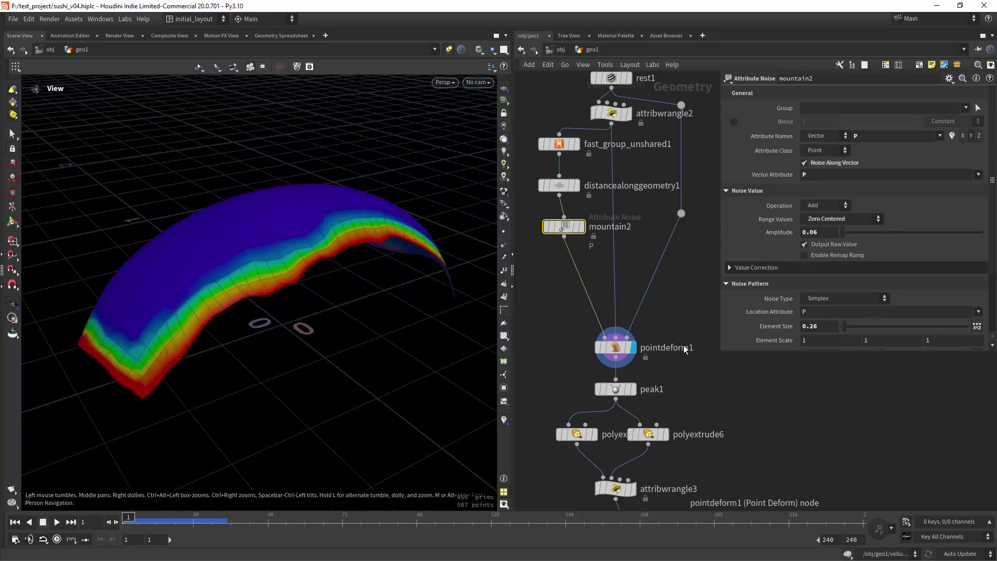
scroll(685, 349, "down", 4)
left_click(639, 305)
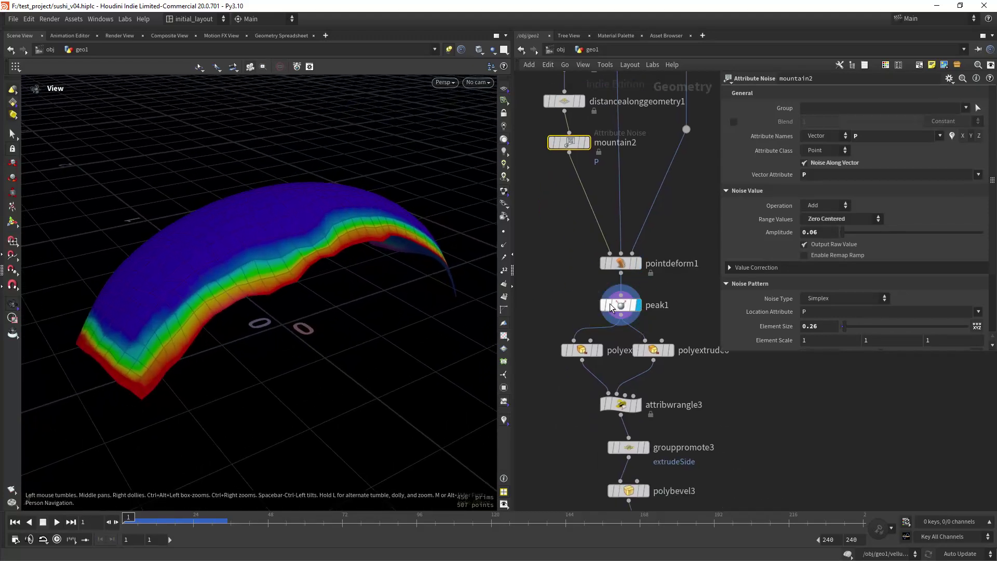
- Display polyextrude4, turn off the mask attribute visualization and inspect the thickness of the extruded slice
scroll(610, 306, "down", 3)
left_click(602, 292)
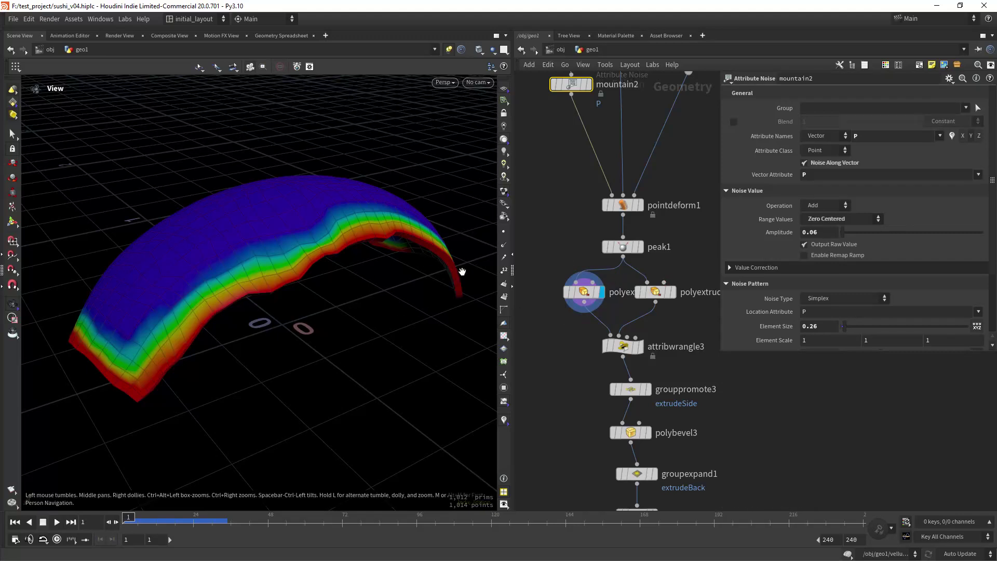
left_click(559, 293)
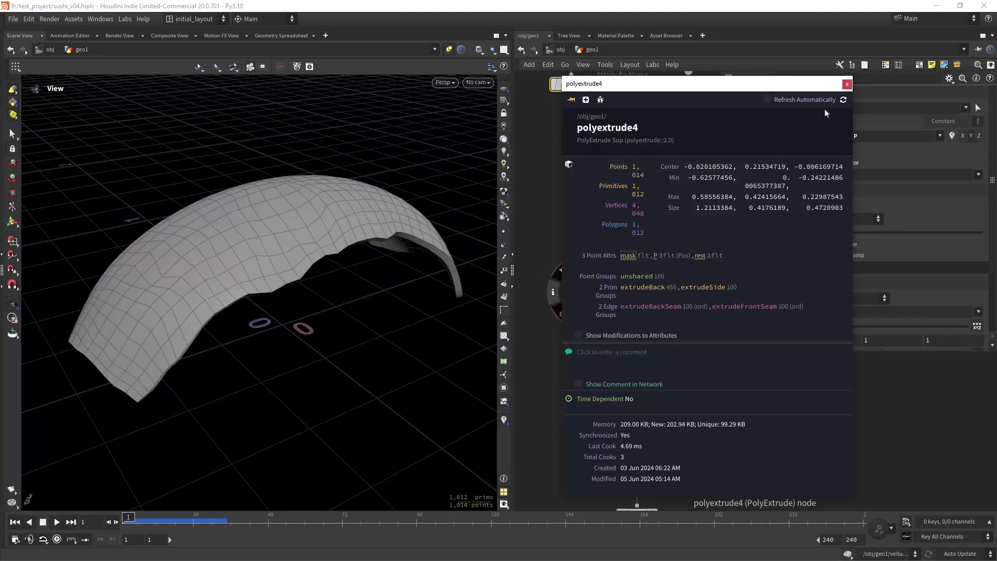
left_click(846, 84)
left_click_drag(332, 291, 392, 270)
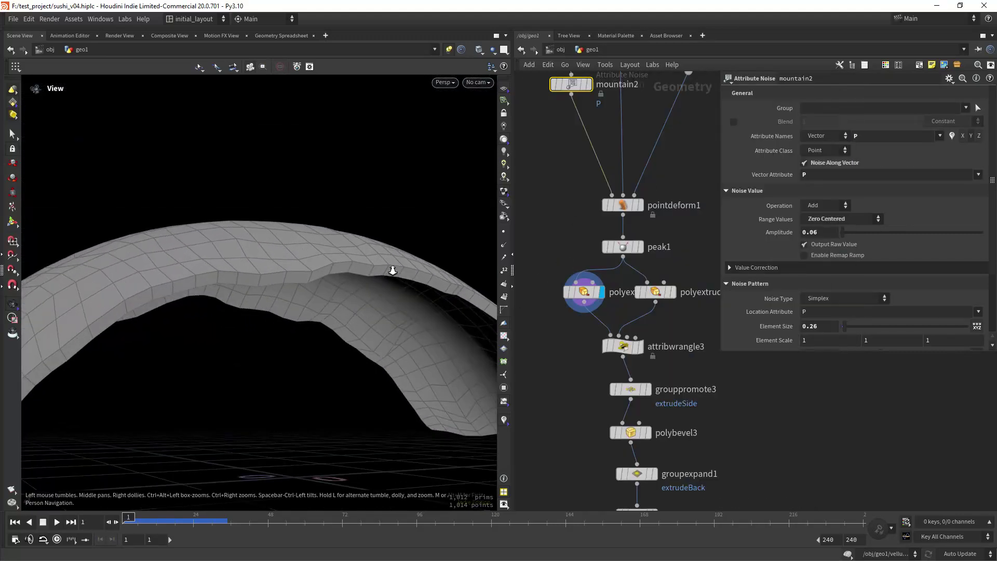
- Display polyextrude6 to compare its extrusion thickness, and examine the VEX code in attribwrangle3 that blends both extrusions by mask
left_click(673, 292)
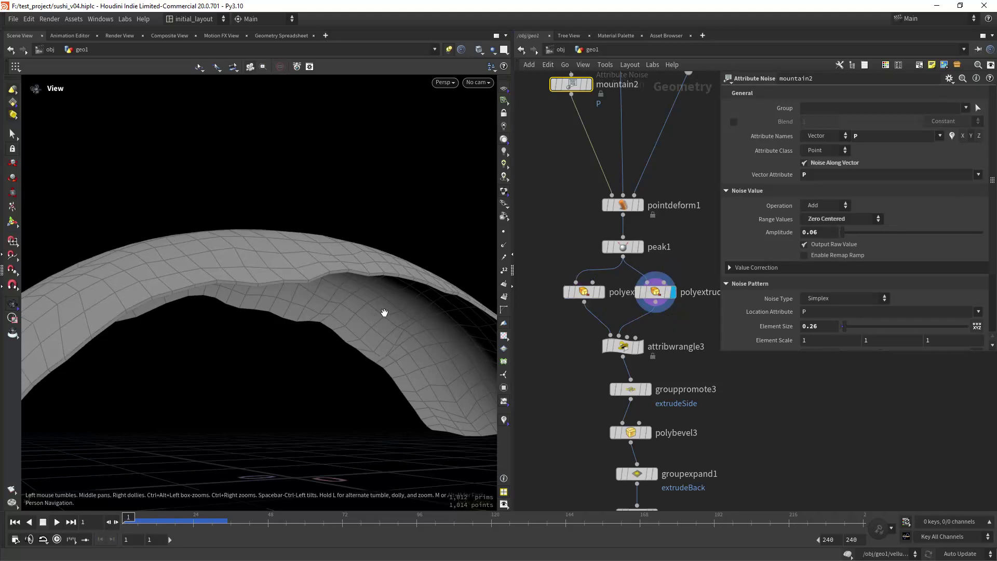
left_click_drag(383, 311, 429, 317)
left_click(647, 325)
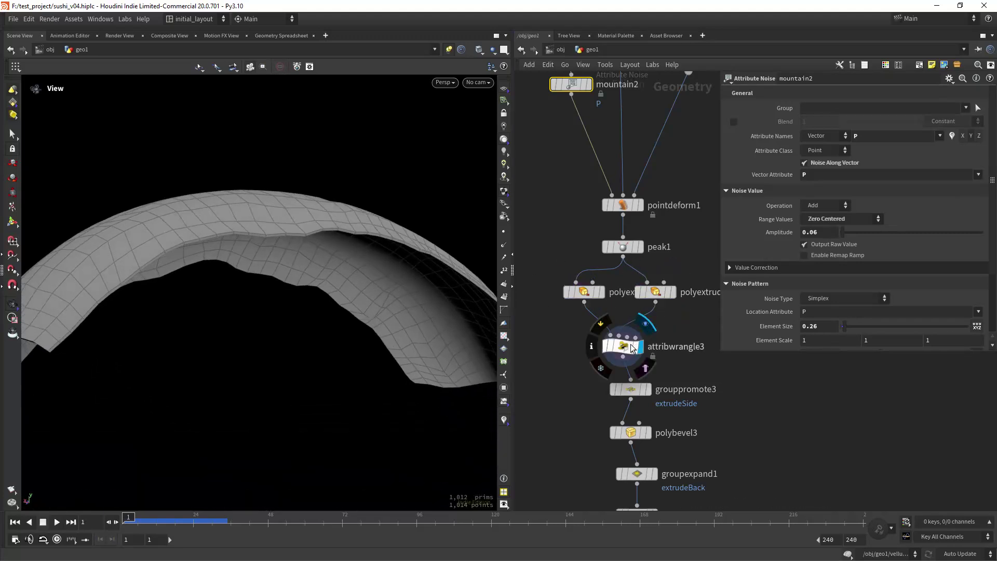
left_click(628, 352)
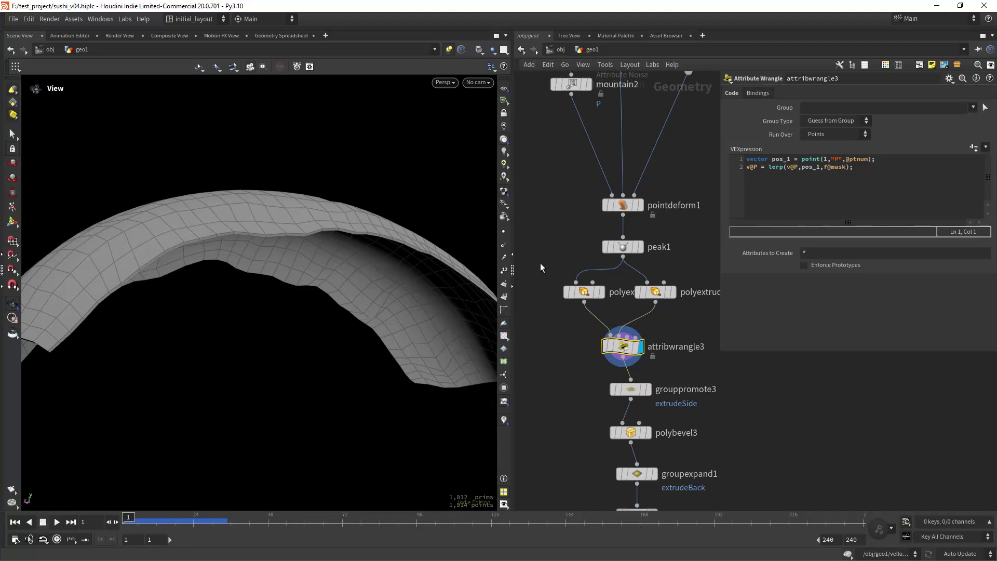
- Display polybevel3 and inspect the bevelled border edges of the extruded slice up close
left_click_drag(363, 270, 308, 307)
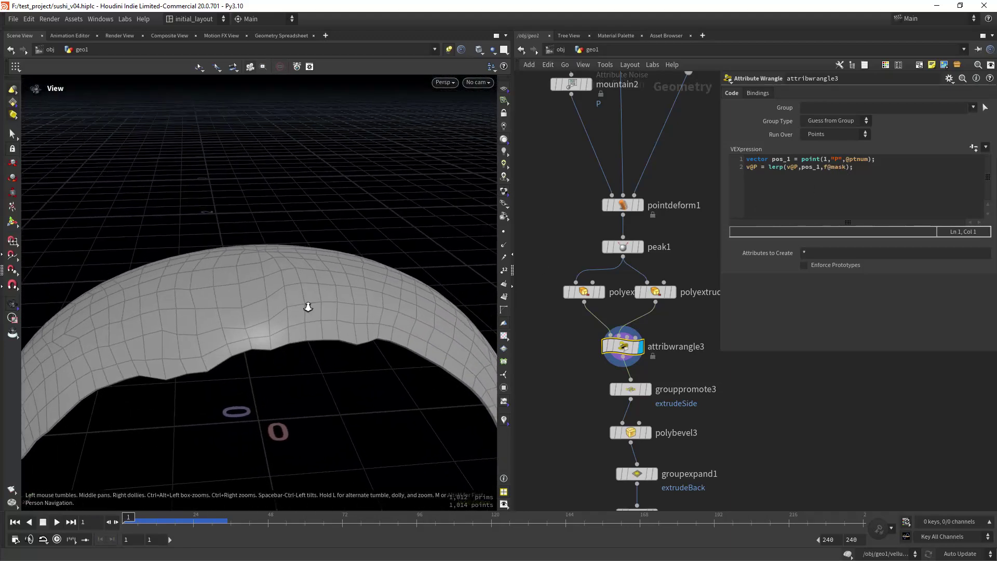
right_click_drag(308, 307, 385, 298)
middle_click_drag(565, 383, 545, 292)
middle_click_drag(590, 328, 591, 293)
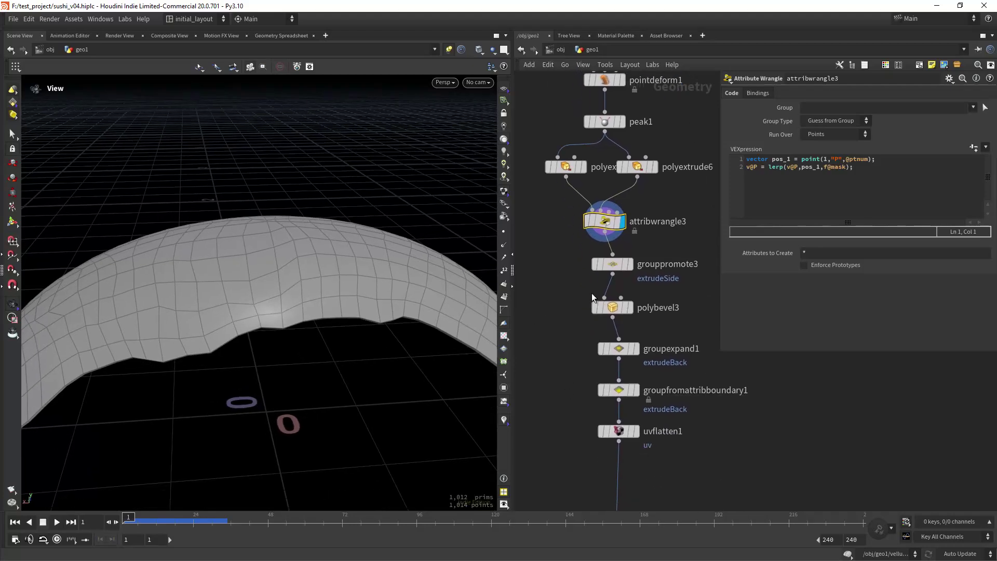
left_click(634, 285)
left_click_drag(329, 315, 387, 367)
- Display subdivide2 and temporarily bypass polybevel3, with the wireframe hidden, to compare the slice's border with and without the bevel
middle_click_drag(568, 452, 543, 291)
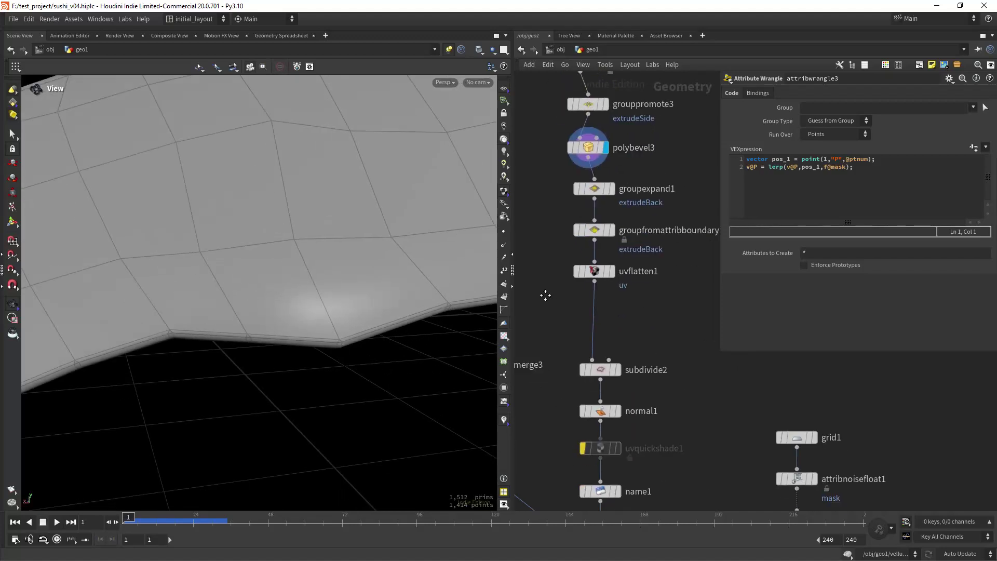
left_click(620, 348)
left_click_drag(387, 351, 299, 348)
key("shift+w")
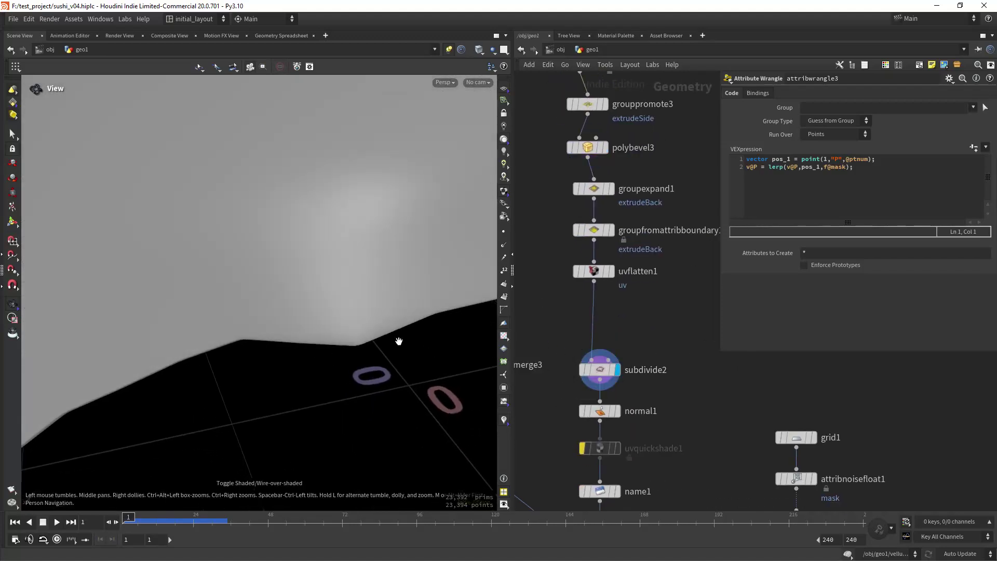
left_click(565, 127)
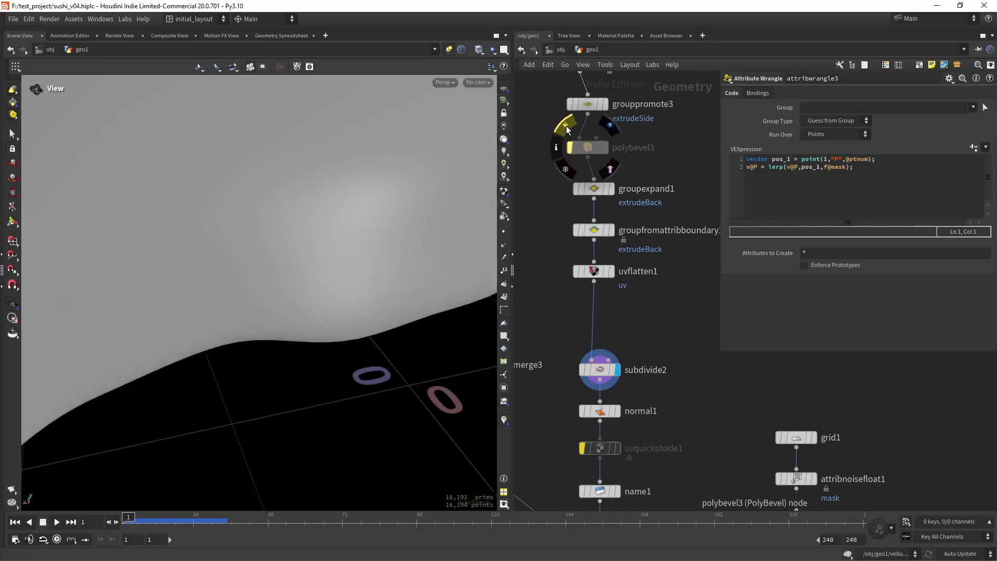
left_click(567, 126)
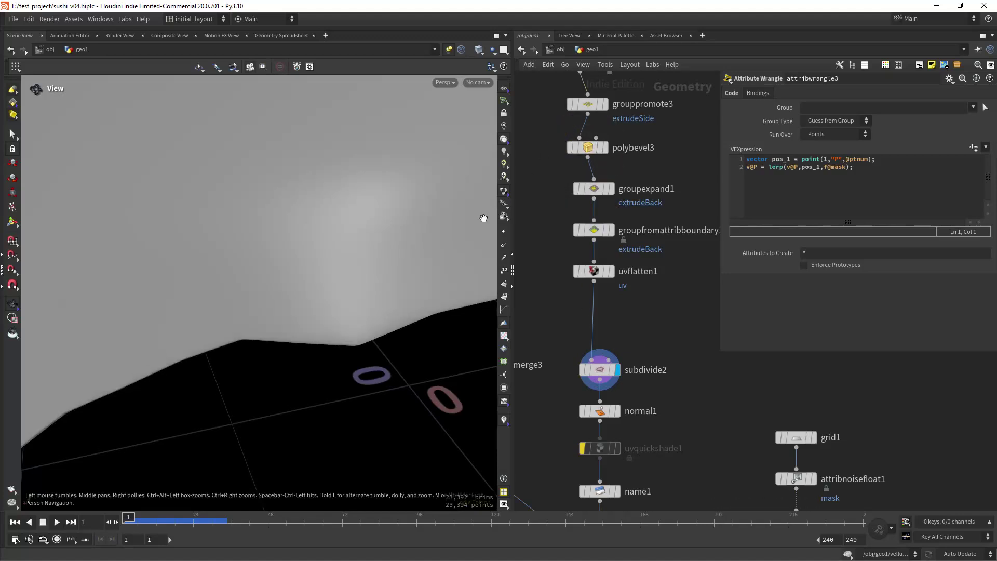
key("shift+w")
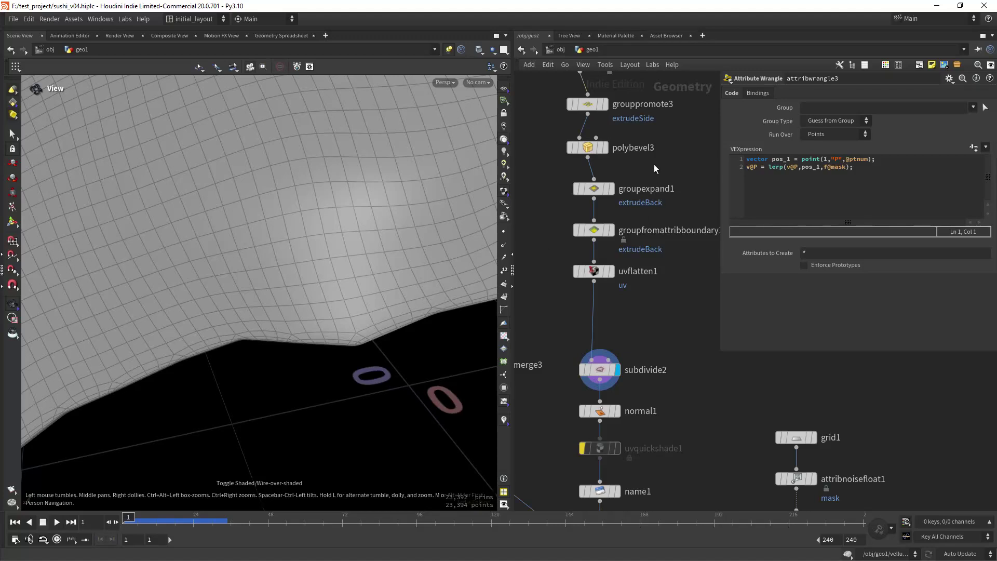
- Display groupexpand1 and inspect the expanded extrudeBack primitive group on the underside of the slice
middle_click_drag(653, 164, 656, 205)
left_click(618, 208)
left_click_drag(462, 276, 356, 304)
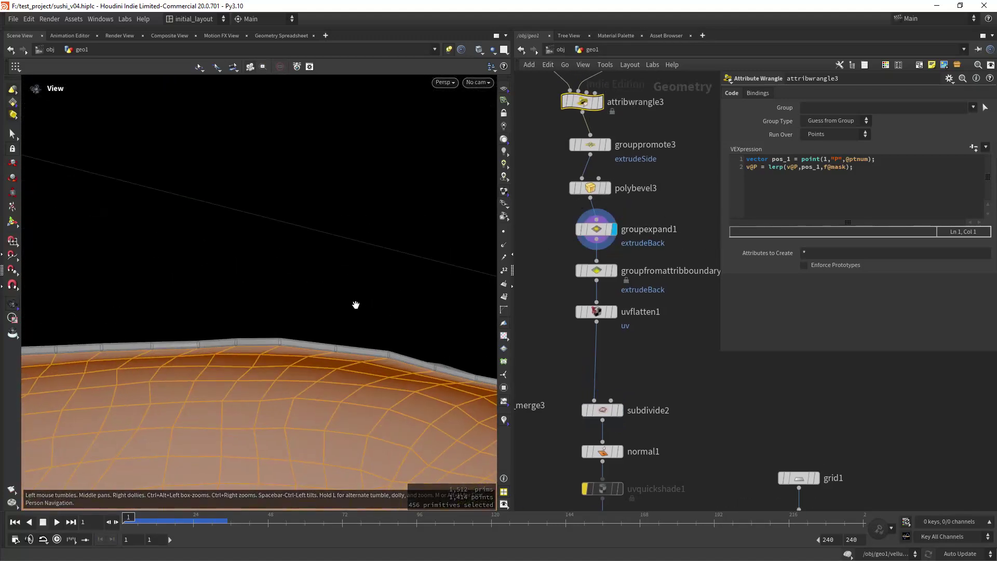
right_click_drag(282, 356, 352, 314)
left_click_drag(351, 315, 350, 337)
- Display and select groupfromattribboundary1 to examine how the extrudeBack primitives are turned into a boundary edge group
mouse_move(581, 272)
left_click(614, 270)
left_click(599, 271)
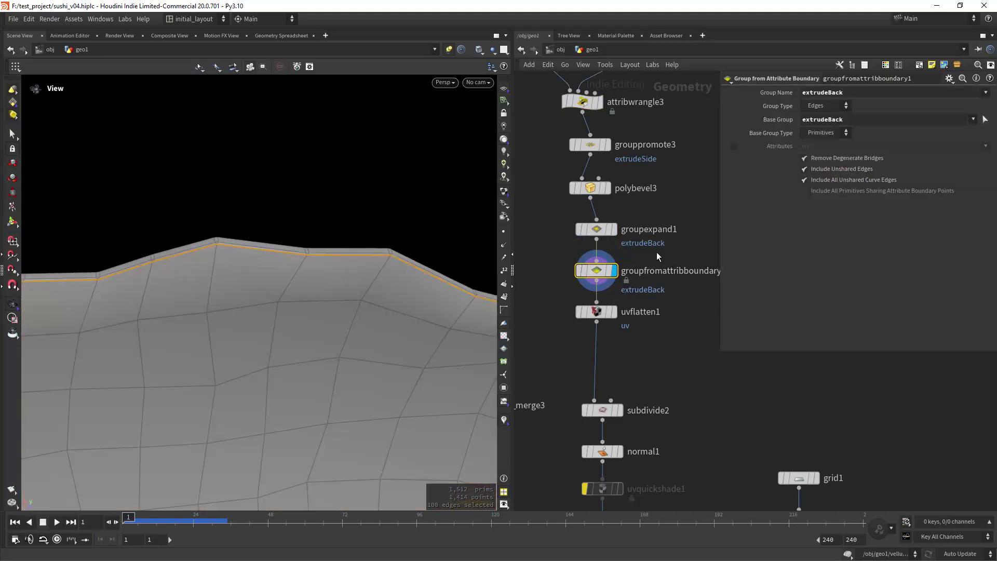
left_click_drag(356, 298, 355, 328)
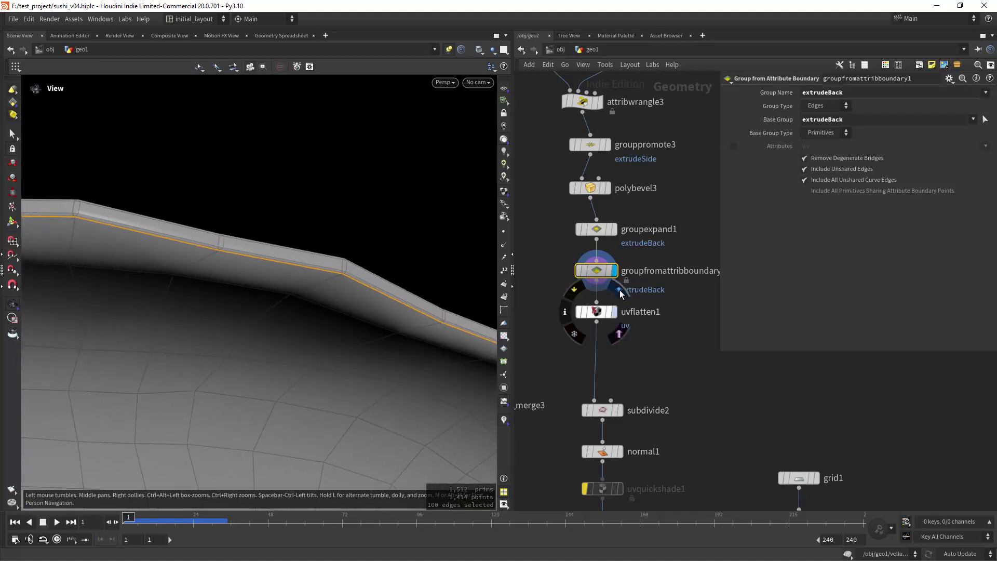
- Display and select uvflatten1 with its extrudeBack seams, and turn on the UV grid texture to inspect the slice's unwrap
left_click(613, 312)
left_click(597, 311)
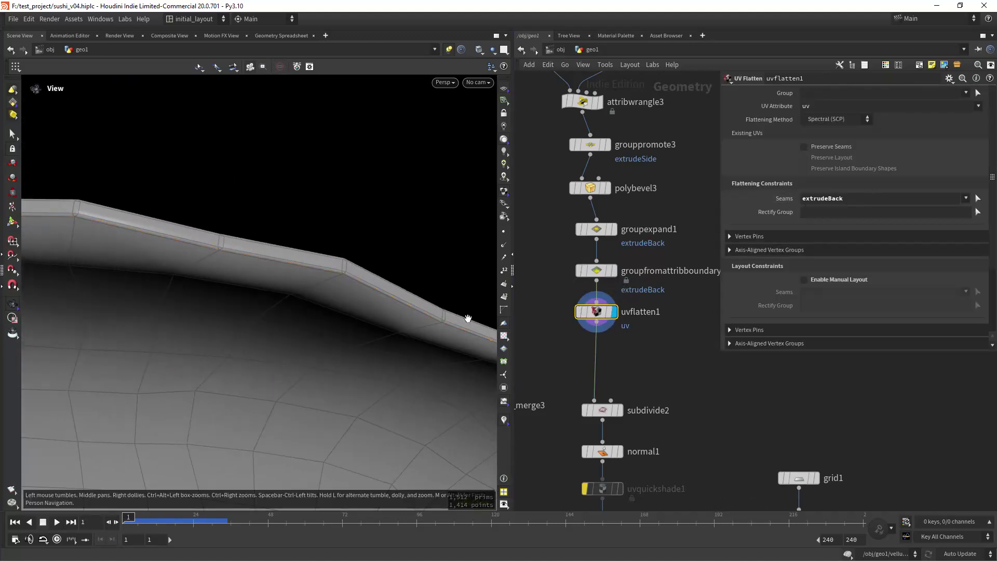
left_click(504, 336)
left_click_drag(447, 342, 283, 314)
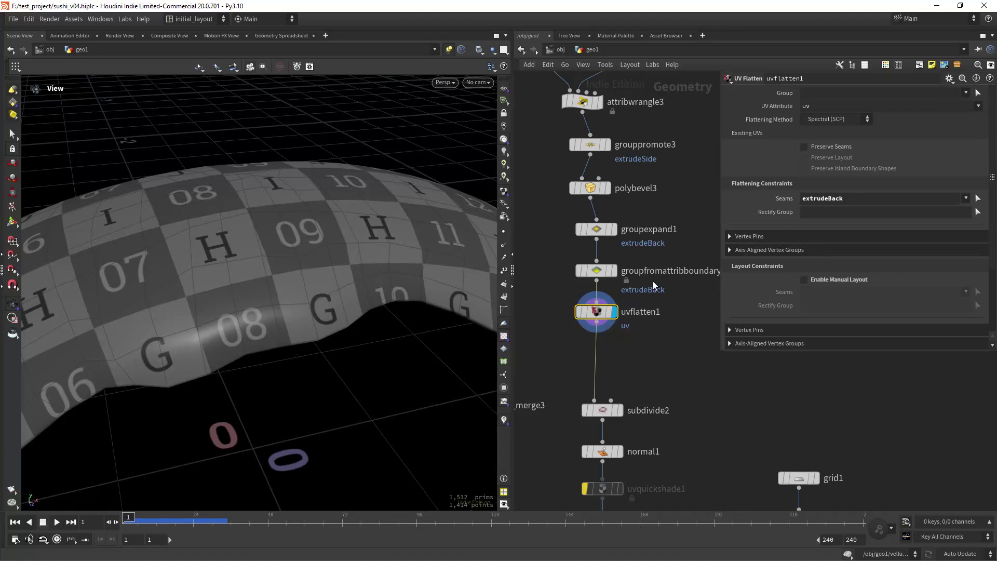
- Display subdivide2 and name1 in turn to view the subdivided, named topping slice with its UVs
middle_click_drag(653, 281, 673, 241)
middle_click_drag(642, 310, 643, 280)
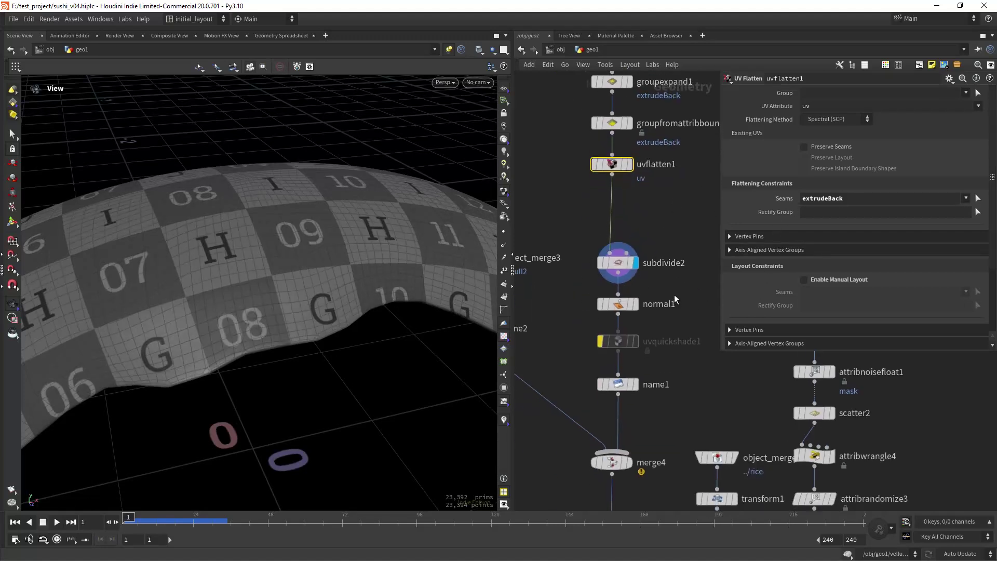
mouse_move(621, 385)
left_click(640, 362)
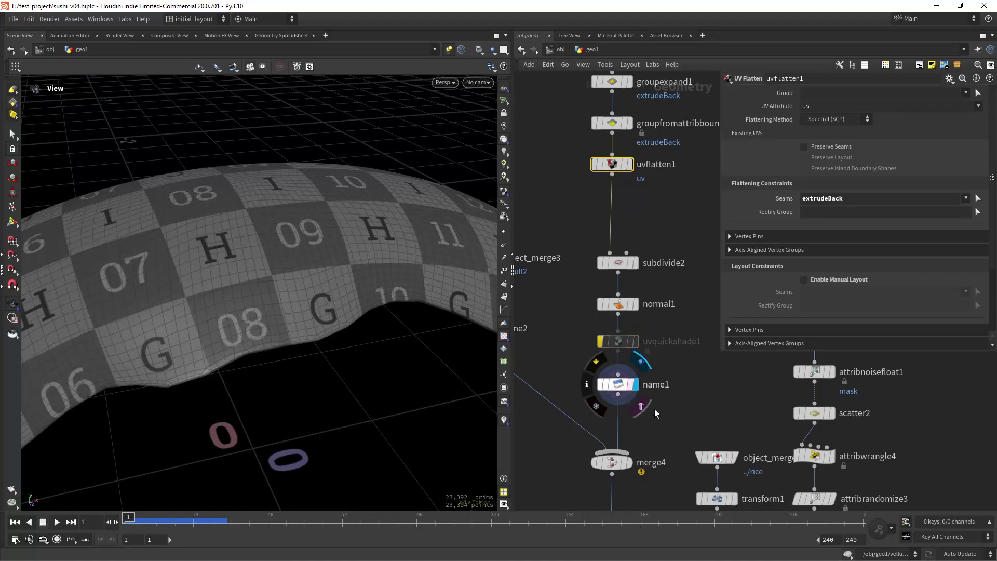
- Display the imported rice at name2, and merge4 to inspect the rice and topping slice combined
middle_click_drag(640, 362, 723, 313)
mouse_move(581, 277)
left_click(582, 302)
scroll(345, 396, "down", 5)
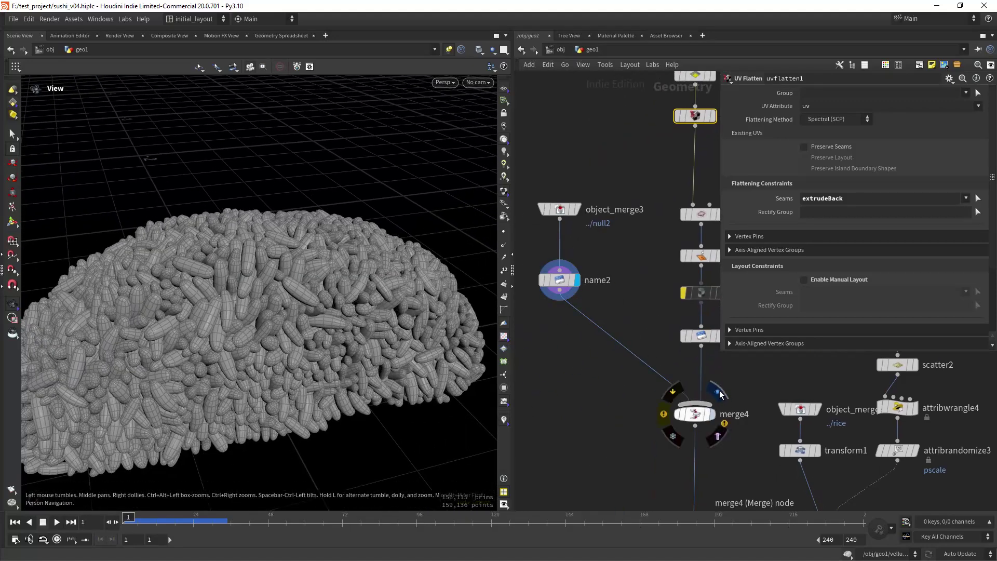
left_click(715, 414)
left_click_drag(308, 364, 331, 325)
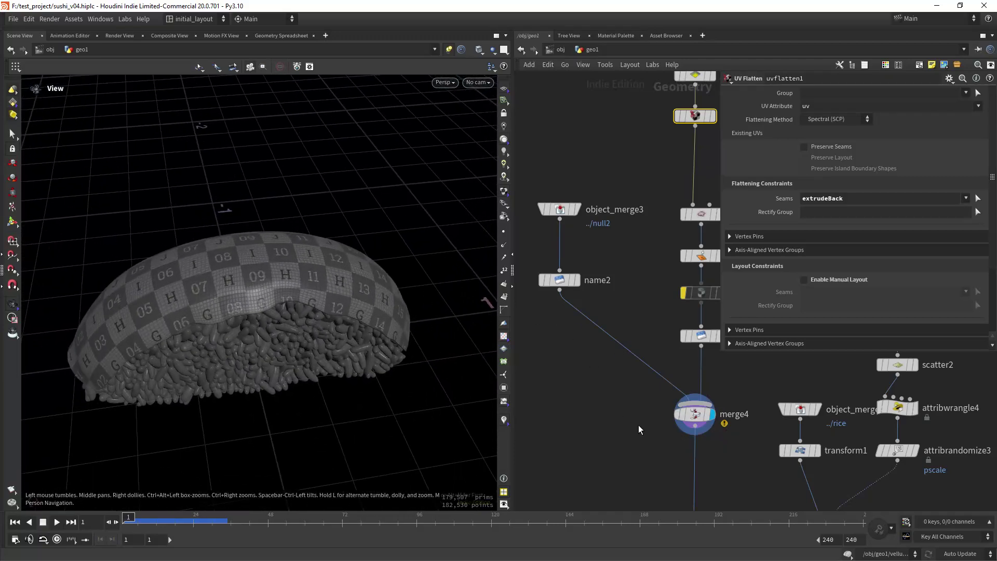
- Display name4 in the copytopoints2 branch and frame the loose rice grains scattered over the ground
middle_click_drag(639, 426, 551, 303)
right_click_drag(585, 326, 567, 358)
middle_click_drag(611, 368, 584, 301)
right_click_drag(622, 327, 651, 307)
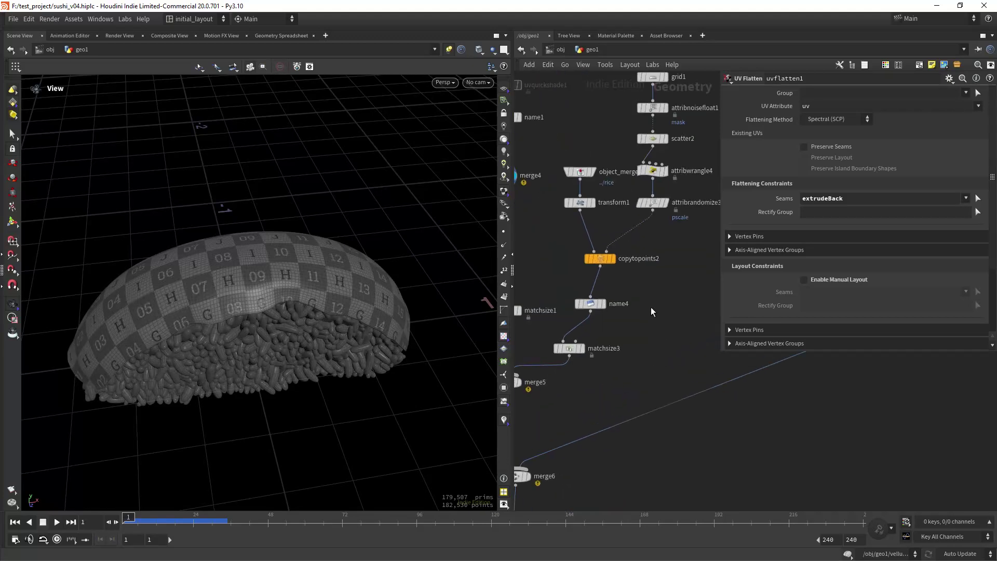
middle_click_drag(653, 266, 654, 347)
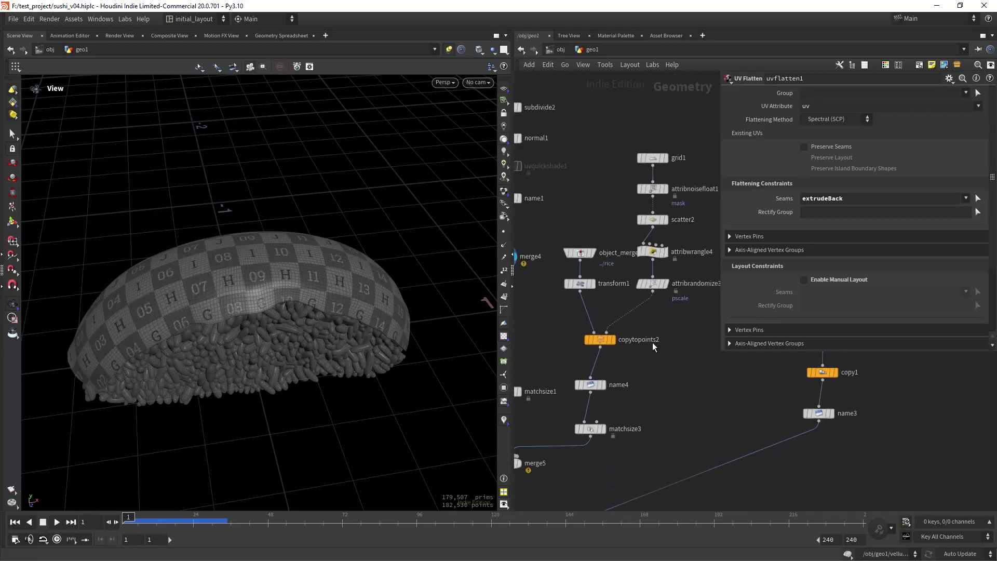
left_click(601, 429)
key("space+g")
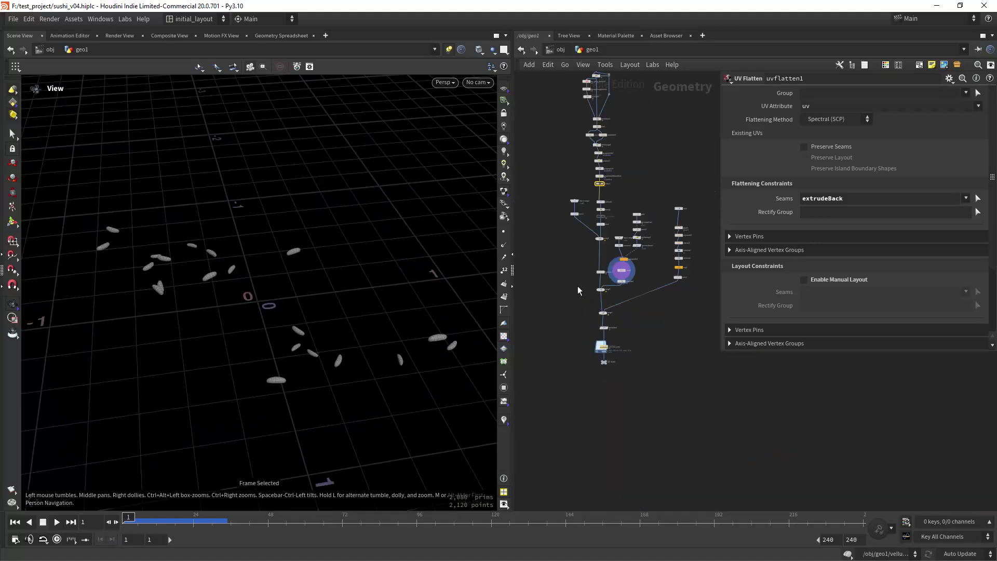
scroll(579, 291, "up", 5)
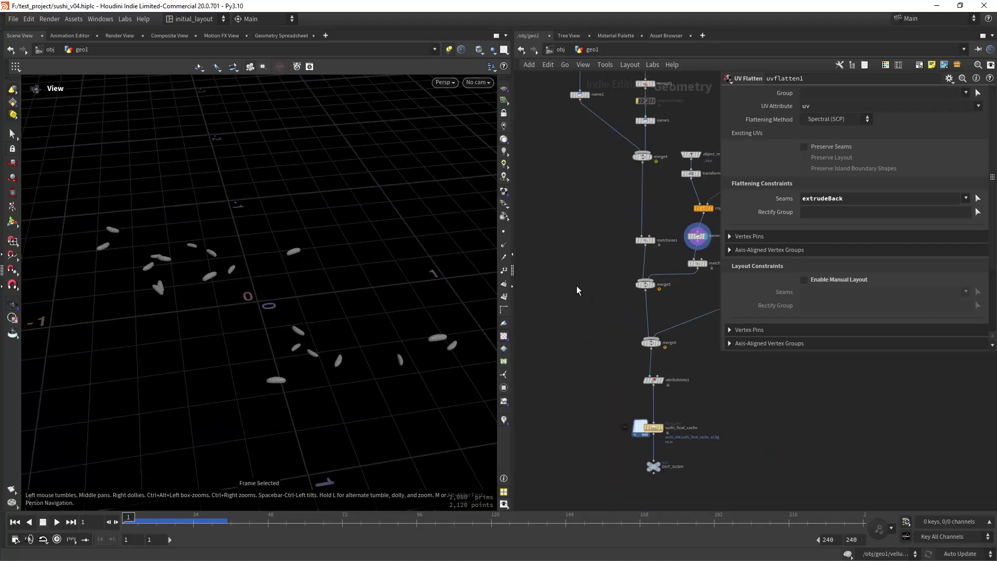
left_click_drag(312, 318, 293, 327)
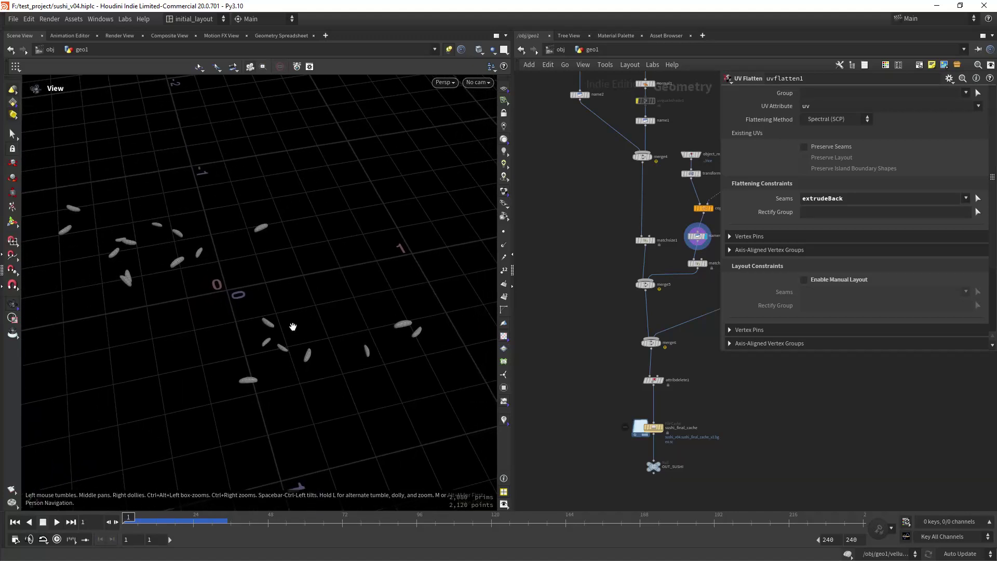
- Display name3 at the end of the copy1 branch and frame the pair of chopsticks
scroll(579, 294, "down", 2)
middle_click_drag(582, 286, 512, 276)
middle_click_drag(709, 288, 627, 313)
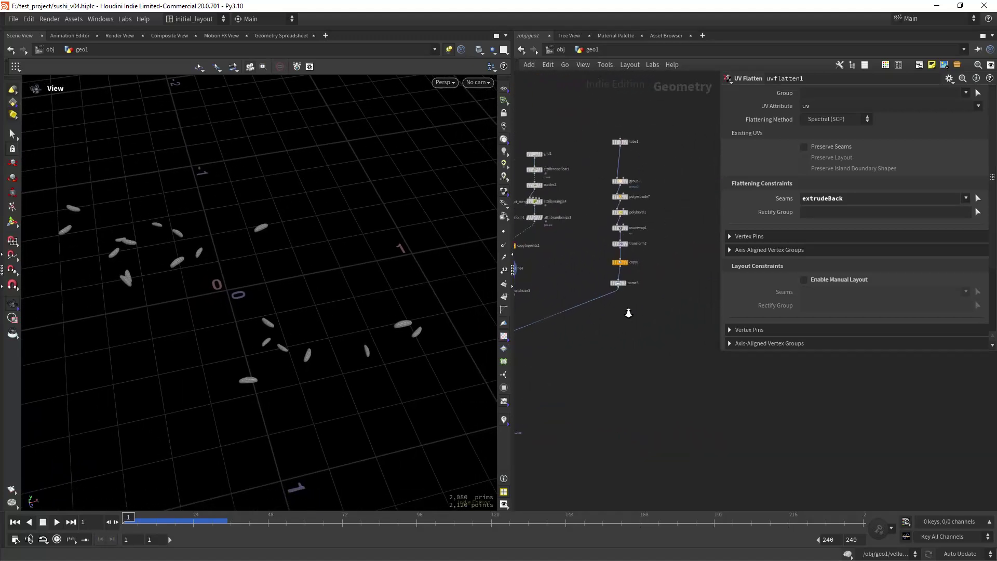
scroll(626, 318, "up", 3)
left_click(627, 253)
key("f")
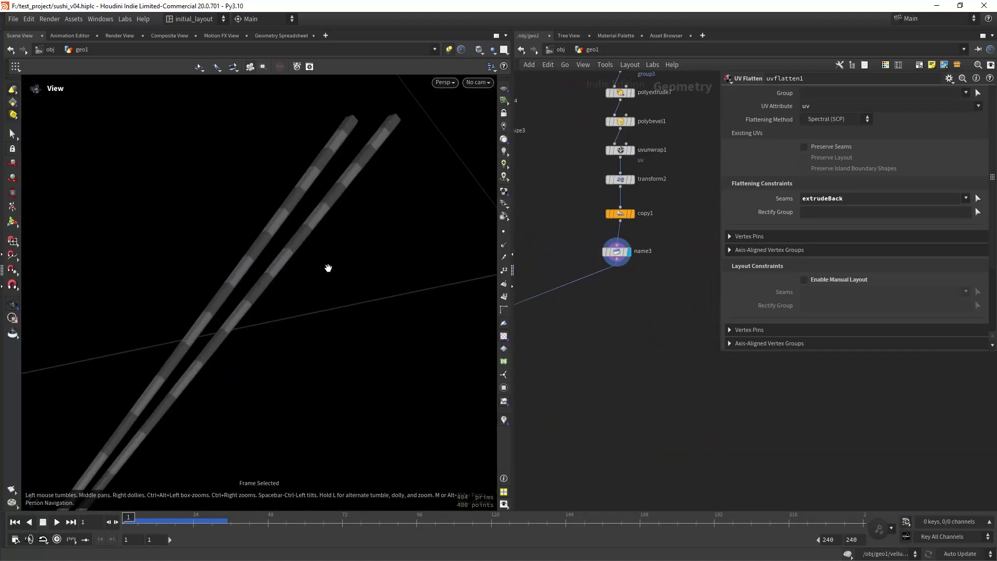
left_click_drag(293, 301, 334, 247)
- Display sushi_final_cache and inspect the complete sushi with loose grains and chopsticks
left_click(573, 378)
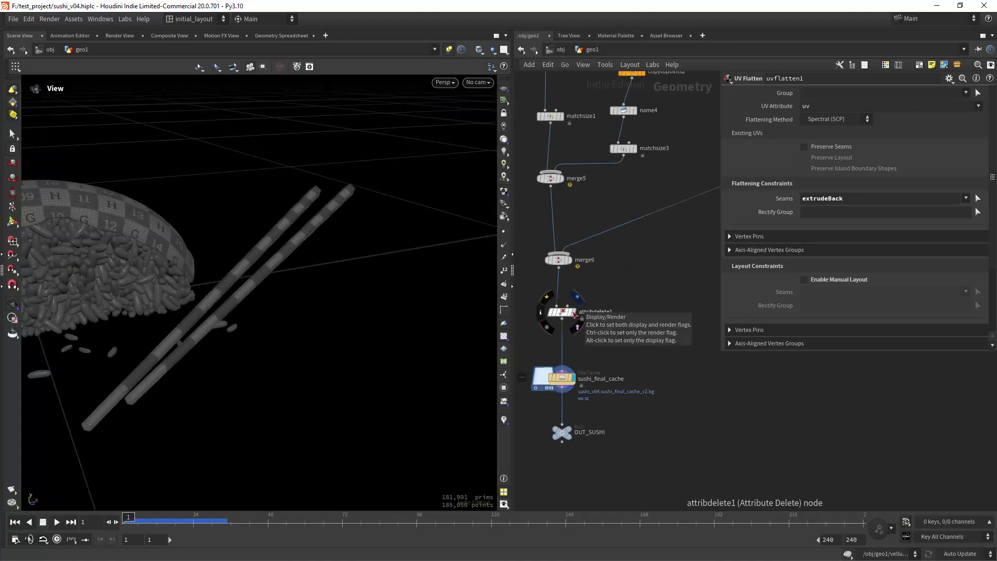
key("ctrl+z")
key("f")
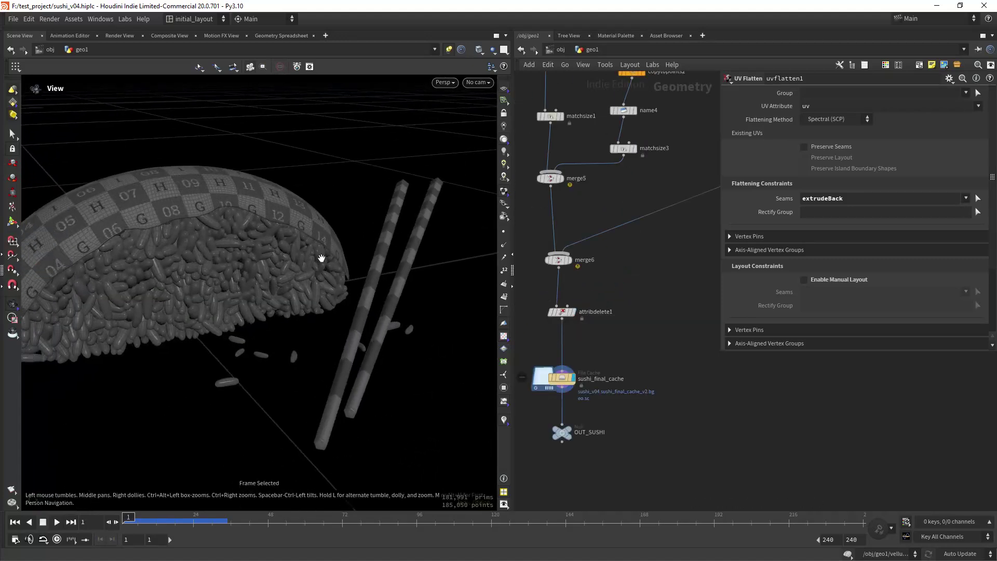
right_click_drag(343, 255, 287, 322)
left_click_drag(287, 322, 327, 283)
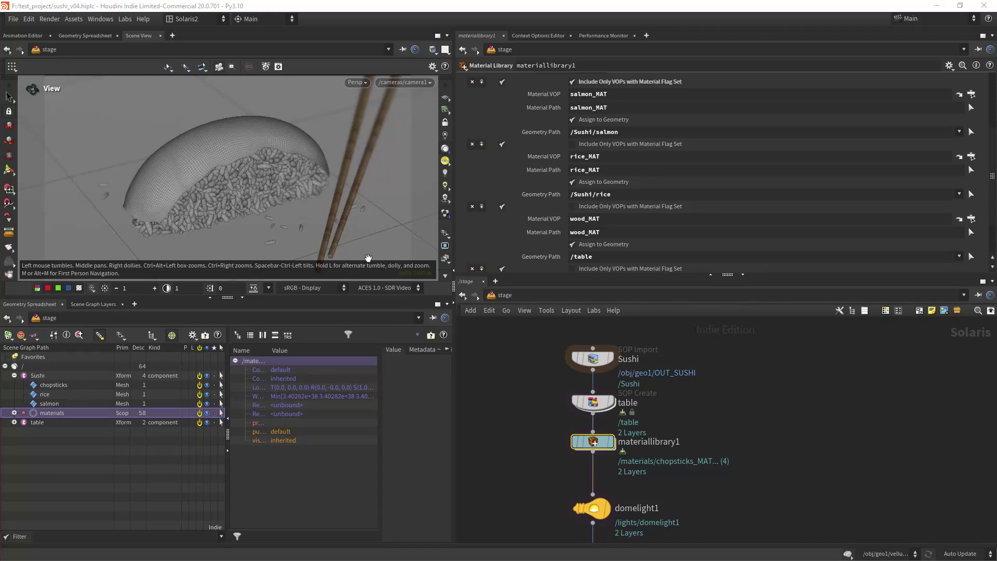
- Select karmarendersettings at the end of the stage network and review its render settings
scroll(537, 411, "down", 3)
middle_click_drag(532, 475, 513, 434)
middle_click_drag(536, 500, 506, 298)
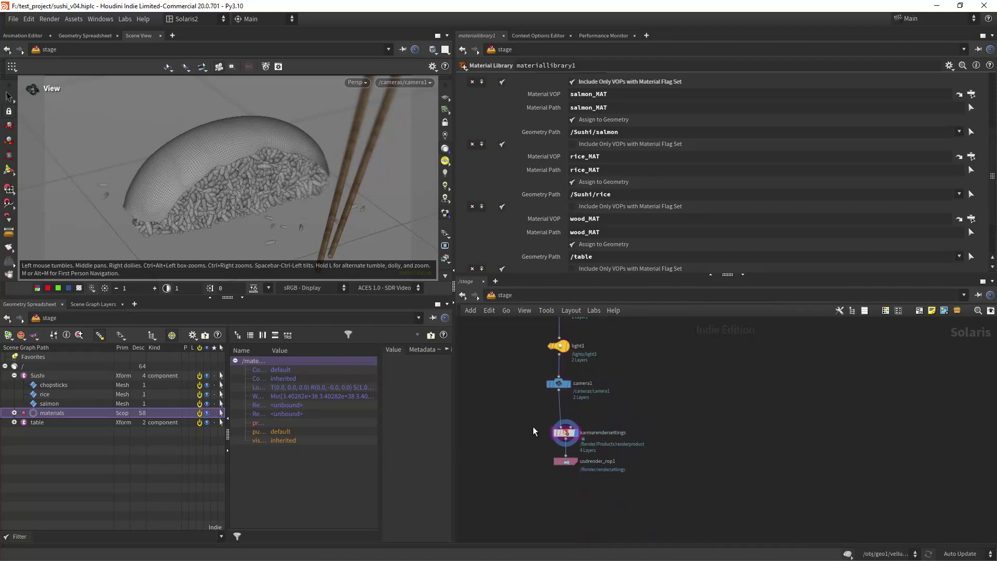
left_click(565, 432)
- Hide the table, chopsticks and rice in the scene graph, and enlarge the viewport around the remaining salmon slice
left_click(206, 450)
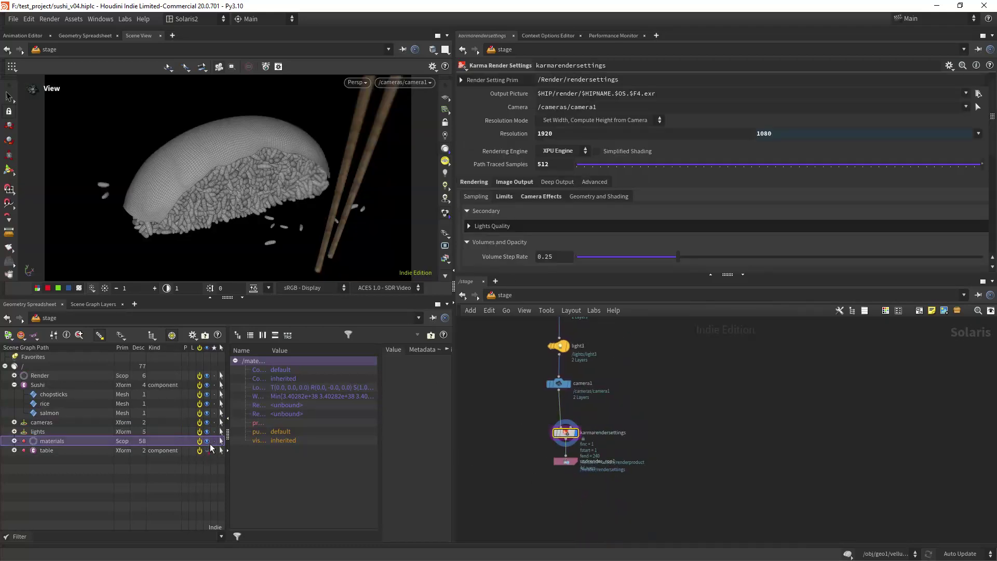
left_click(207, 394)
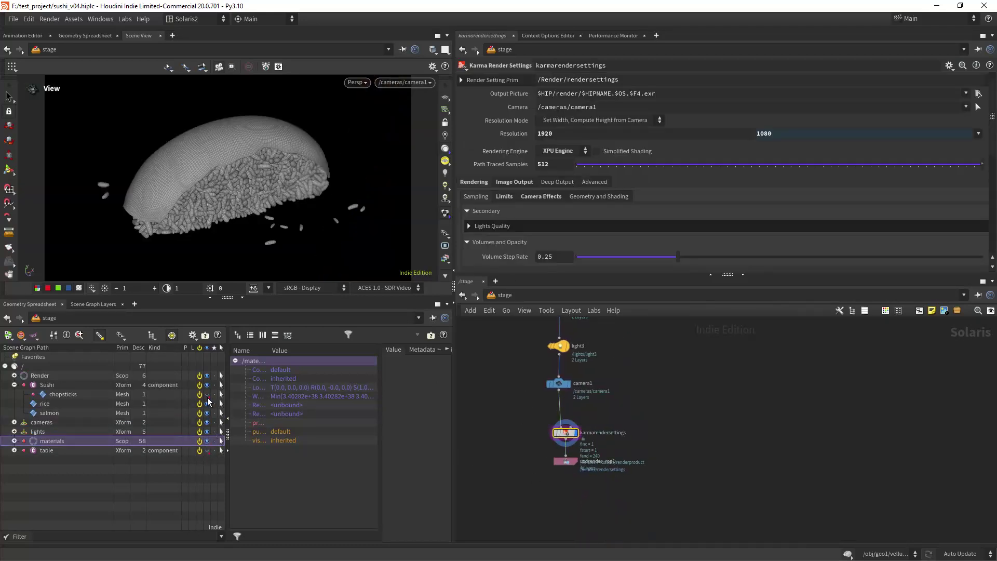
left_click(207, 404)
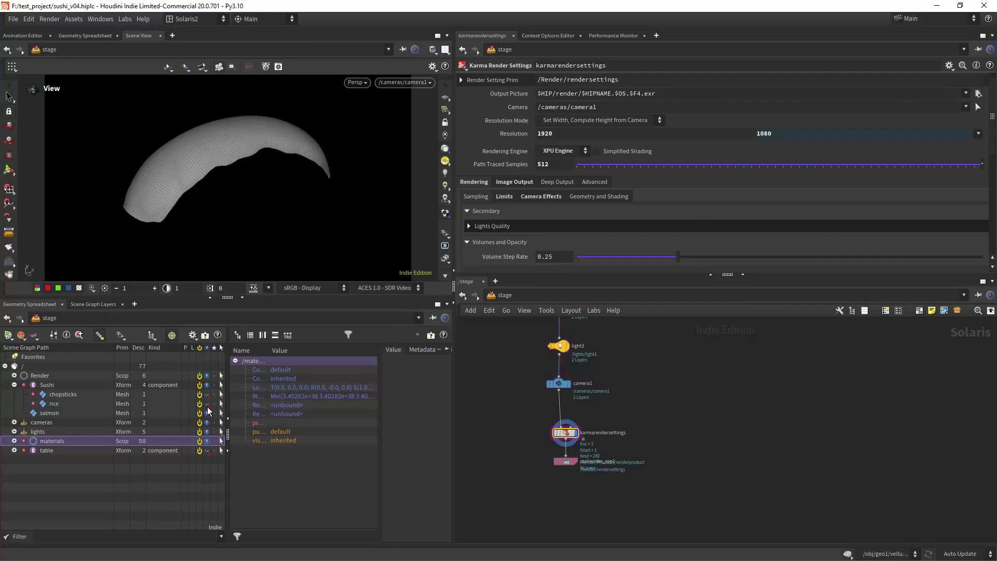
mouse_move(255, 179)
right_mouse_down()
mouse_move(278, 161)
mouse_move(260, 194)
right_mouse_up()
middle_click_drag(260, 194, 219, 221)
left_click_drag(294, 297, 293, 370)
middle_click_drag(269, 251, 279, 269)
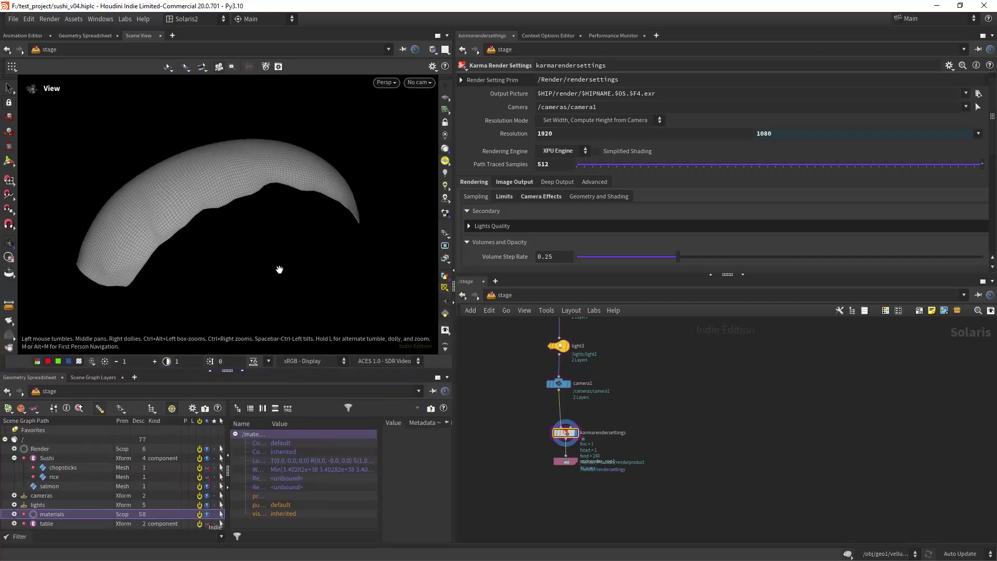
- Enter the materiallibrary1 node and switch the viewport renderer to Karma XPU
middle_click_drag(517, 367, 521, 502)
middle_click_drag(537, 325, 536, 407)
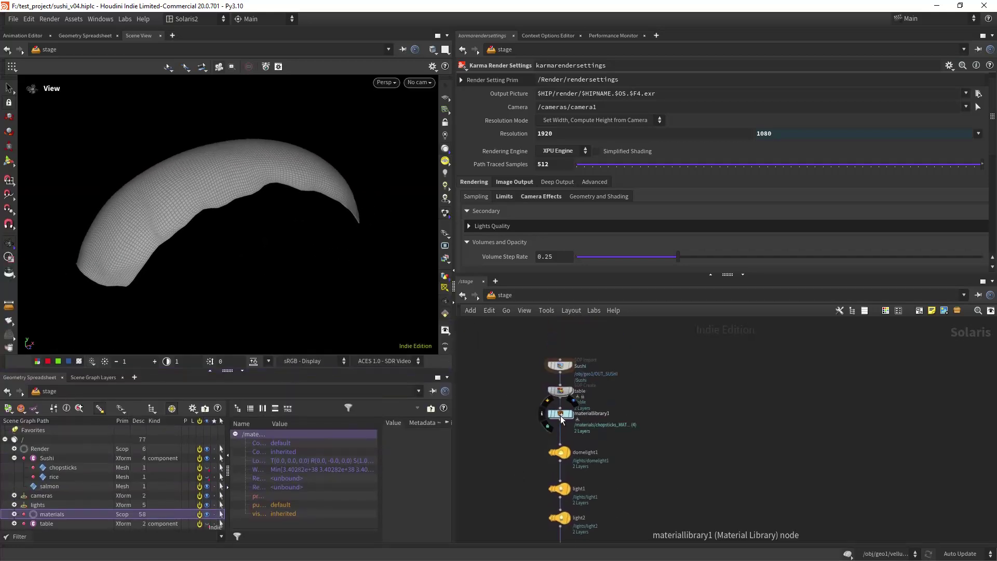
double_click(556, 416)
left_click(385, 82)
left_click(411, 142)
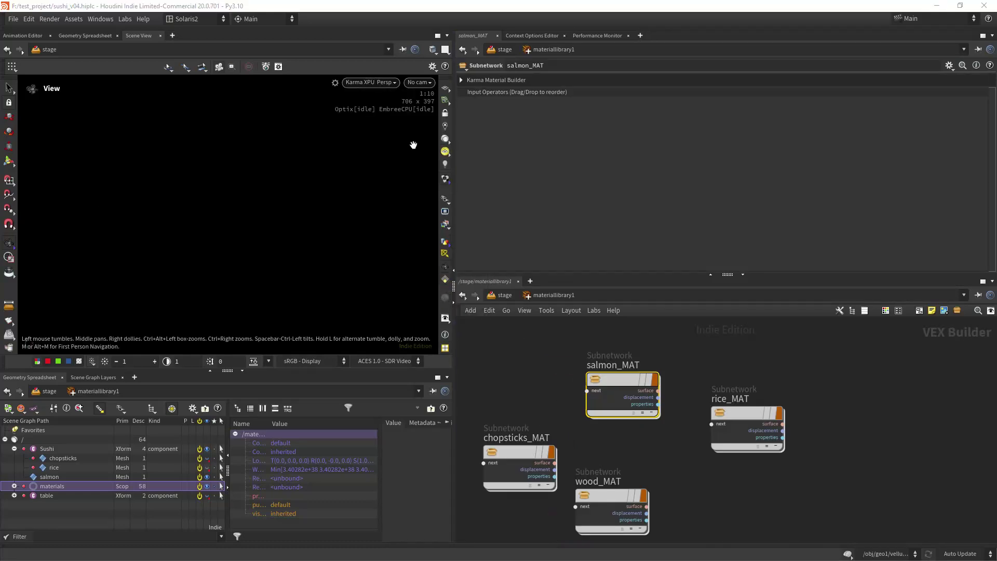
- Enter the salmon_MAT subnetwork and review the texture files loaded in its MtlX Image nodes
double_click(613, 379)
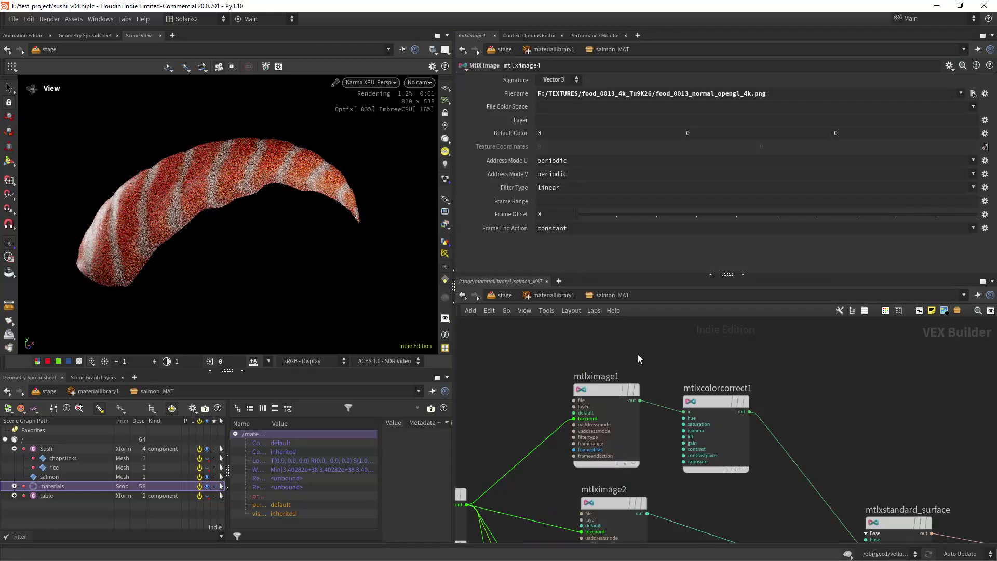
scroll(504, 364, "down", 6)
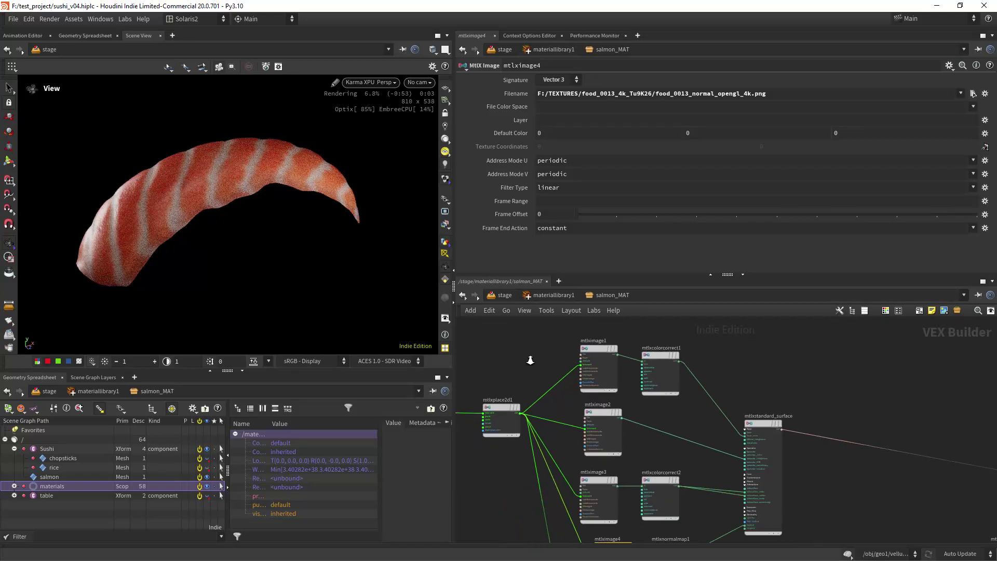
scroll(520, 413, "up", 3)
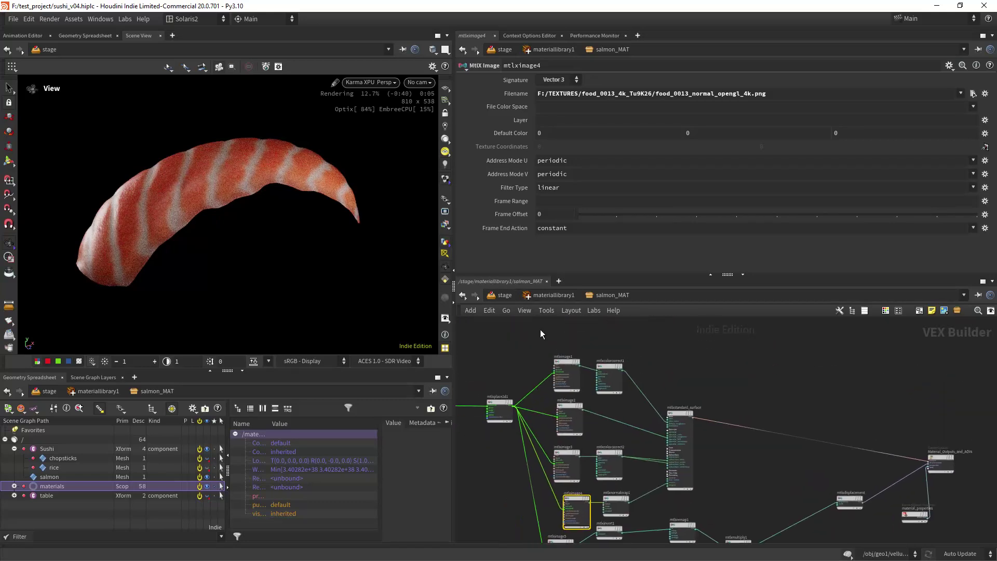
left_click_drag(540, 336, 576, 488)
scroll(525, 371, "up", 3)
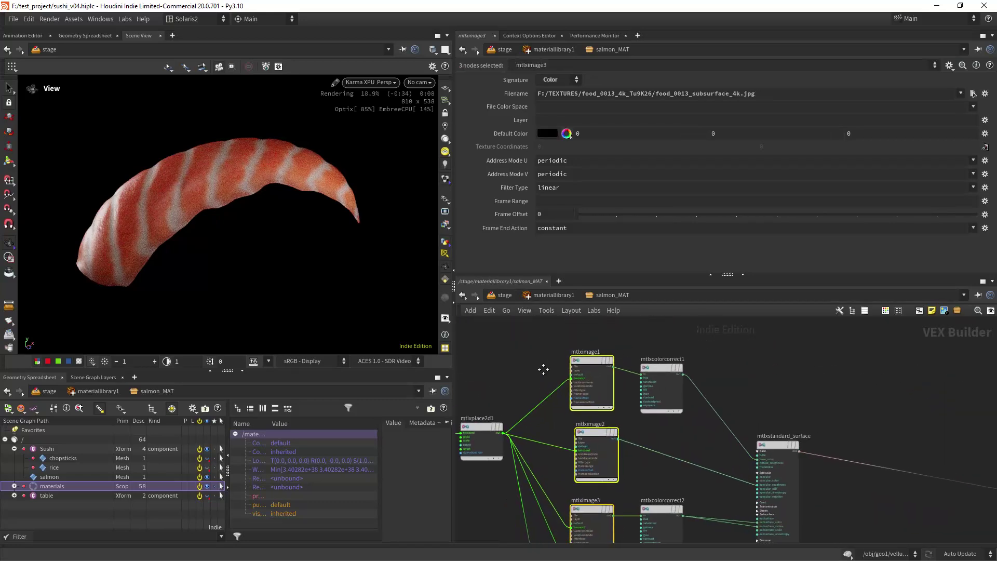
left_click(595, 399)
left_click(596, 448)
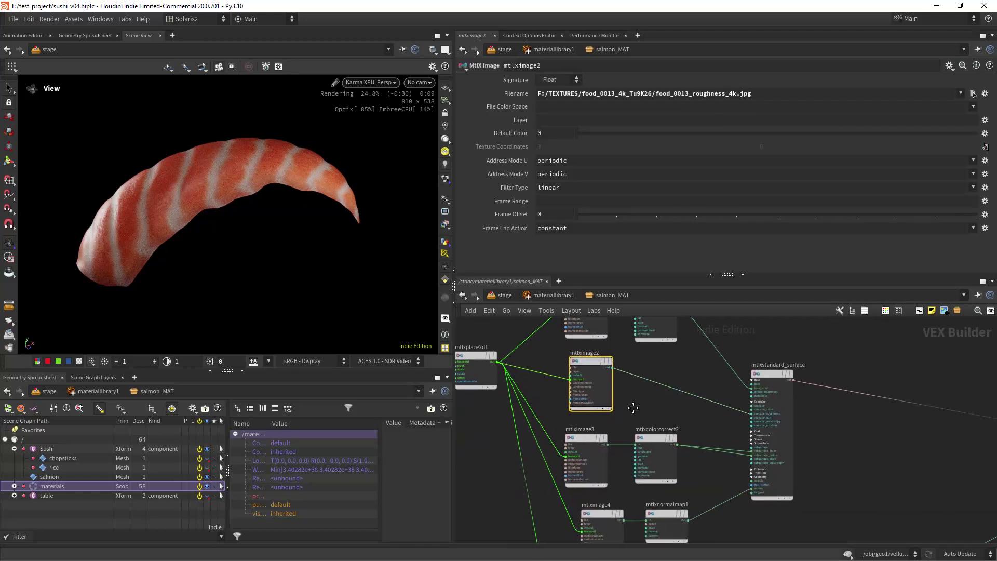
- Try a scale of 1.2 in both directions on the mtlxplace2d1 node, and undo the change
middle_click_drag(637, 480, 703, 415)
scroll(656, 422, "down", 2)
scroll(565, 376, "up", 3)
left_click(566, 424)
middle_click_drag(484, 377, 557, 366)
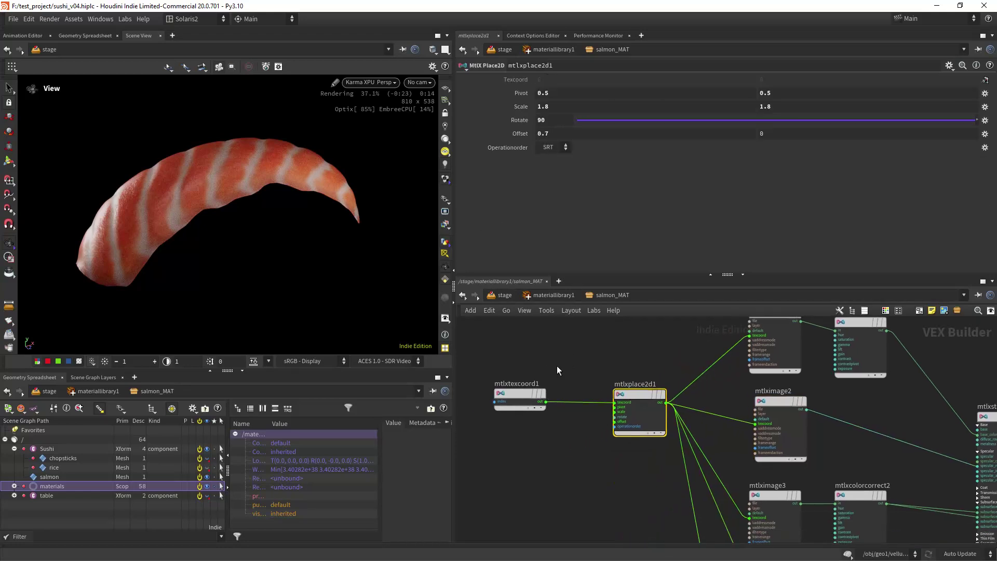
middle_click_drag(650, 340, 614, 372)
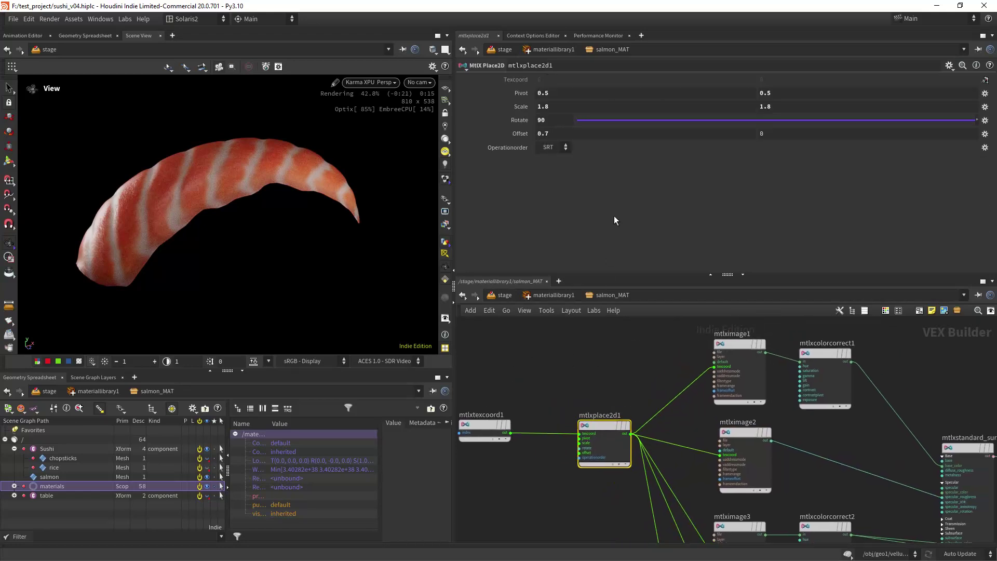
middle_click_drag(520, 107, 481, 119)
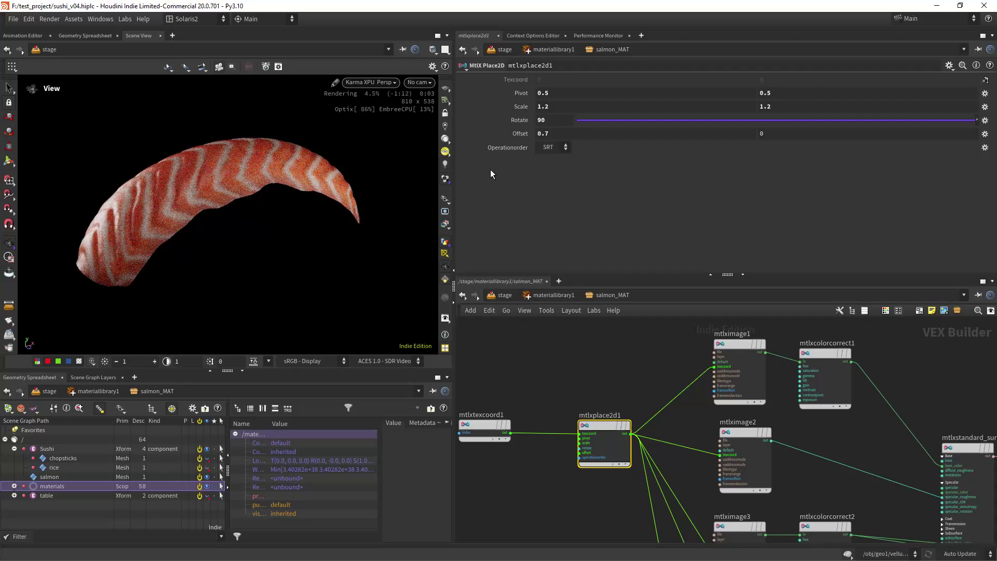
key("ctrl+z")
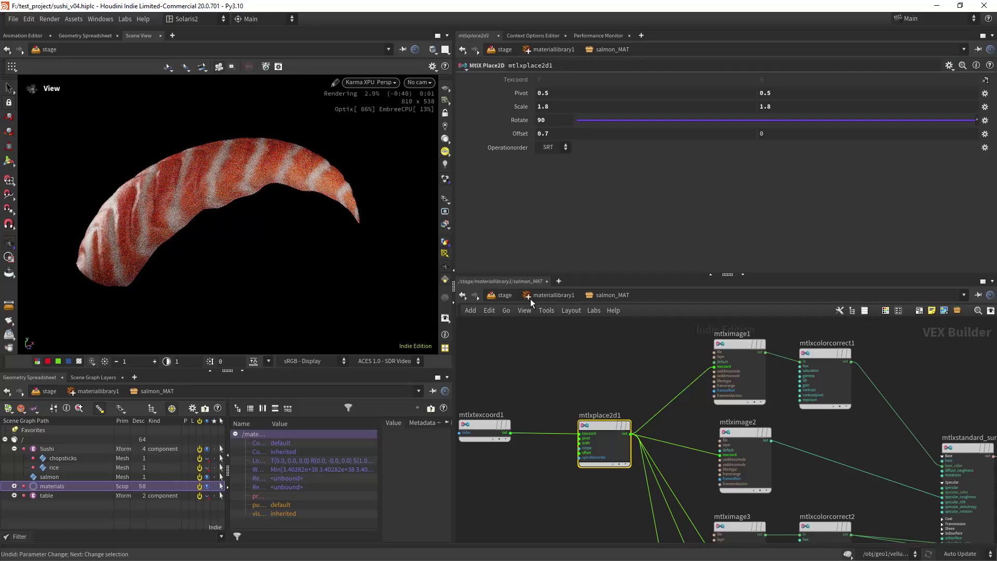
- Visualize the base color on the salmon, comparing the outputs of mtlxcolorcorrect1 and mtlximage1
key("h")
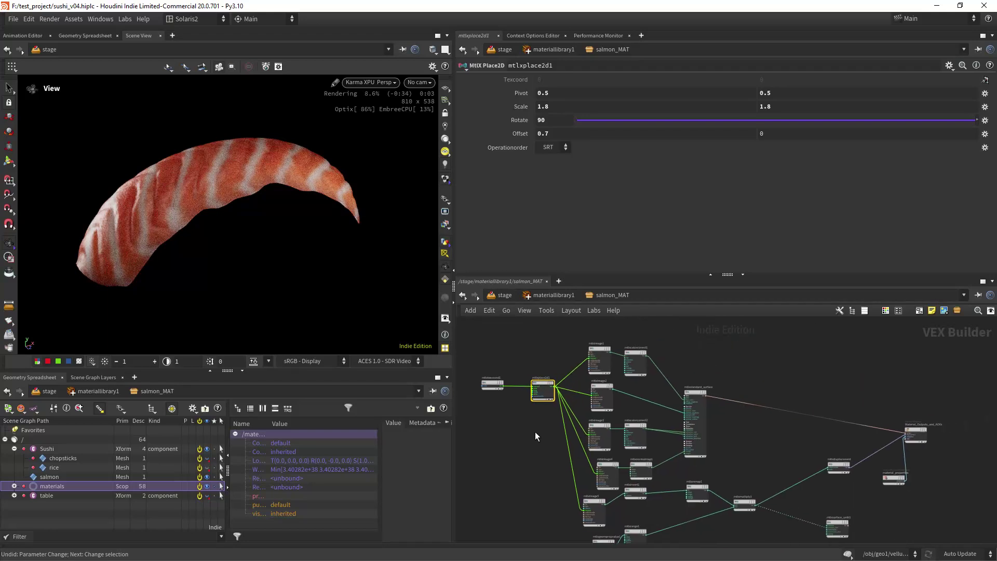
scroll(557, 353, "up", 4)
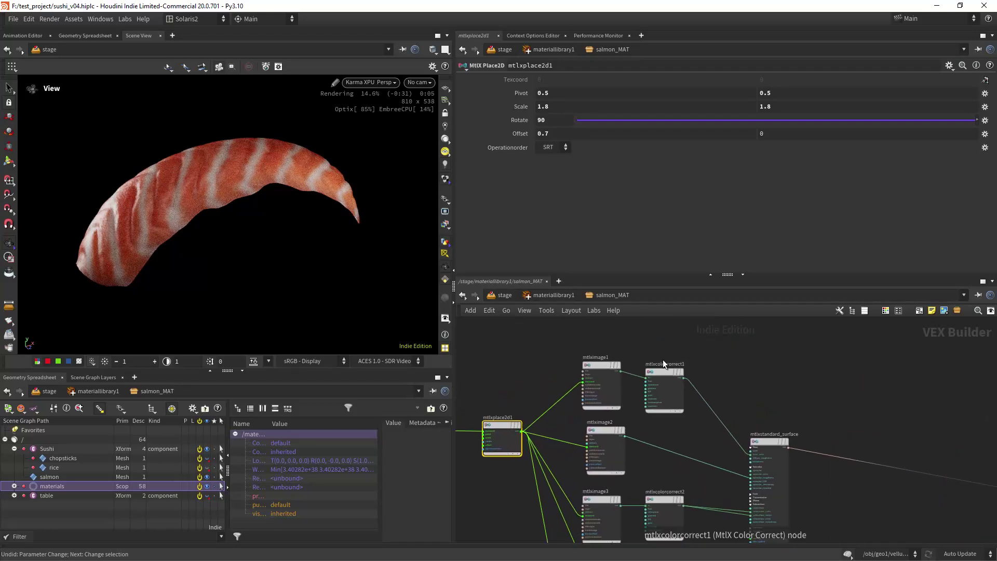
left_click(667, 386)
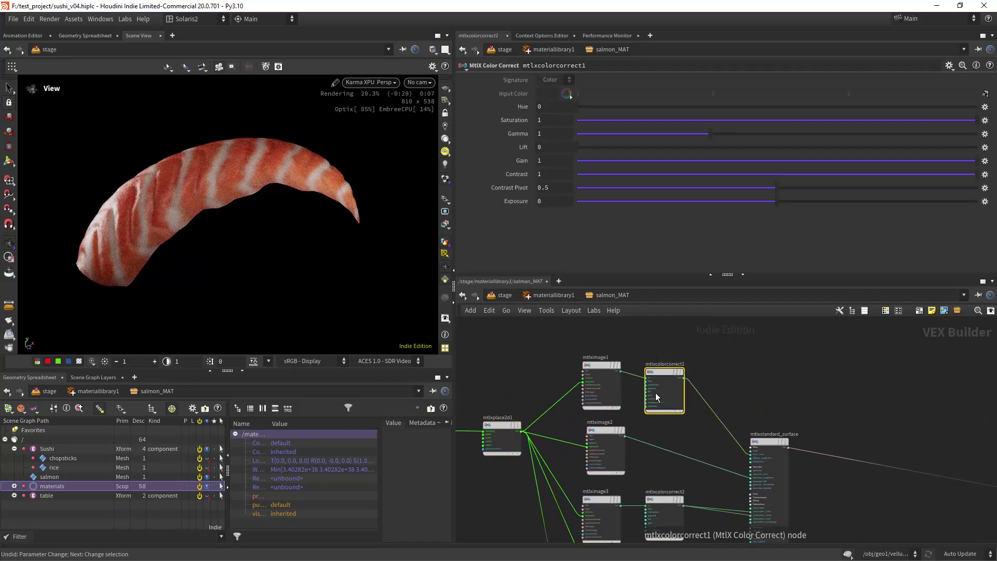
key("x")
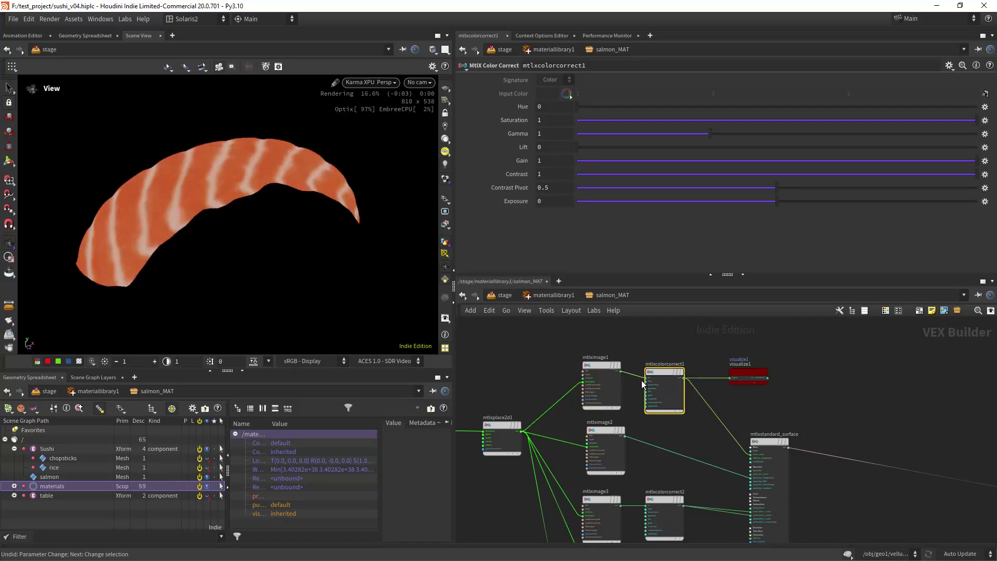
left_click(605, 383)
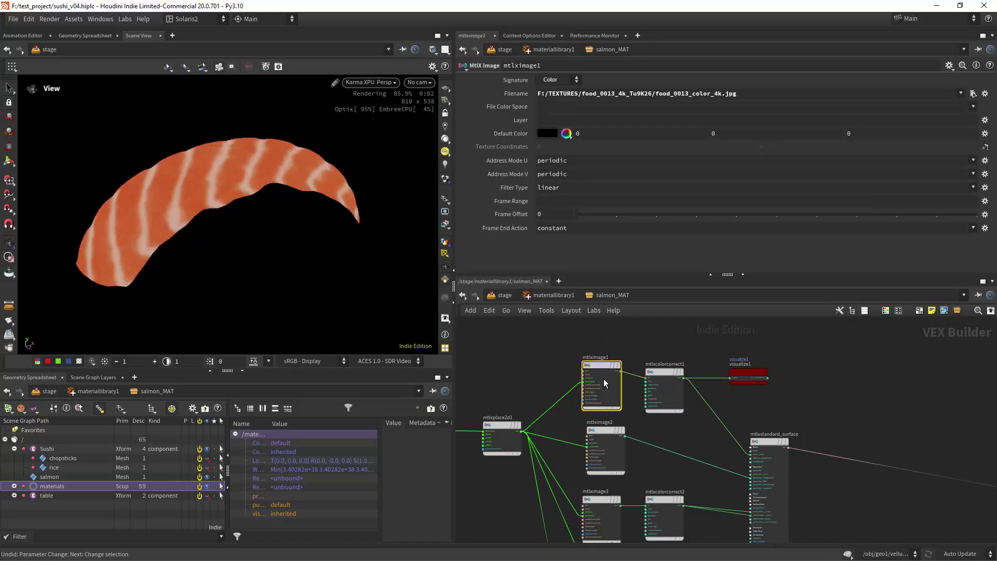
key("x")
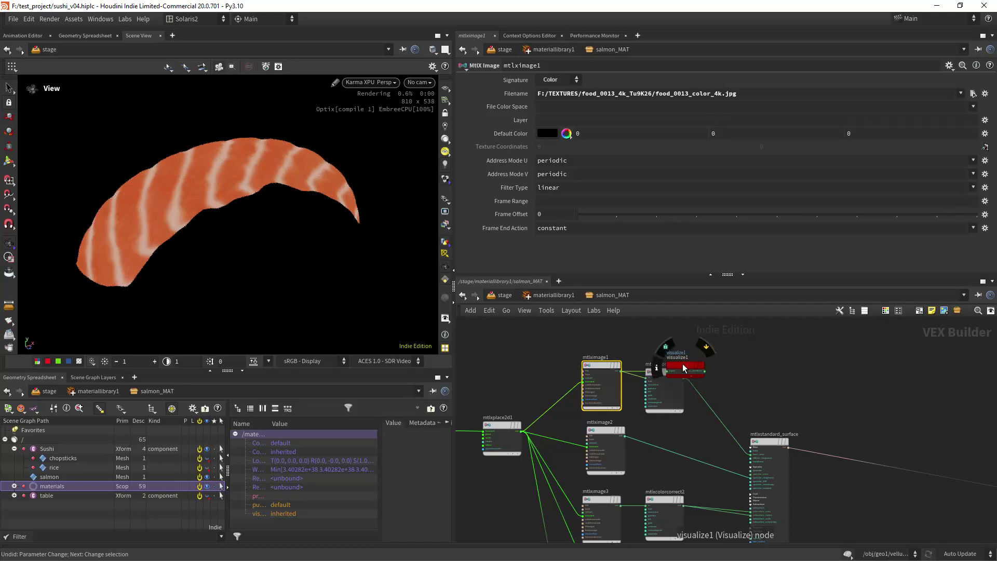
left_click_drag(682, 367, 703, 331)
left_click(668, 371)
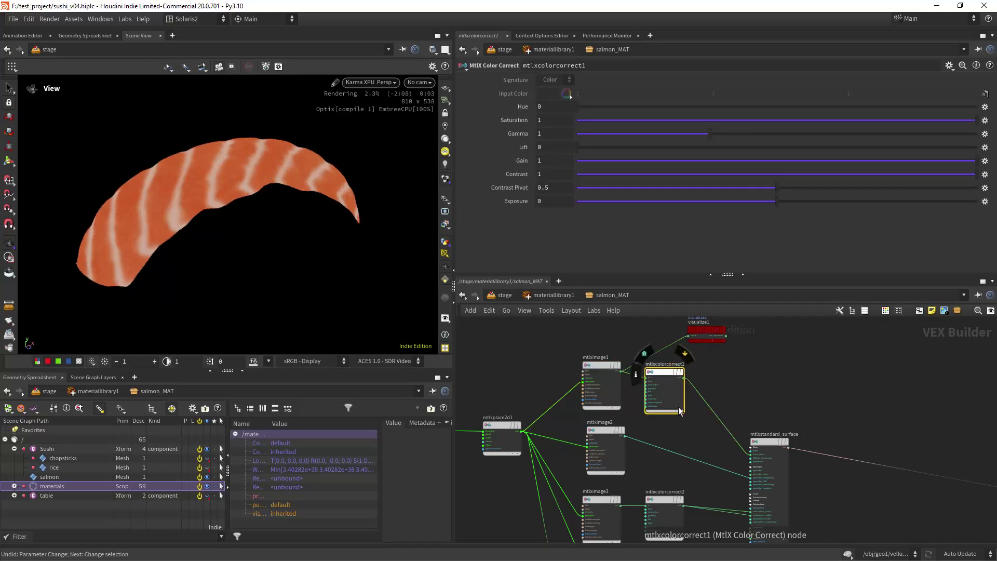
key("x")
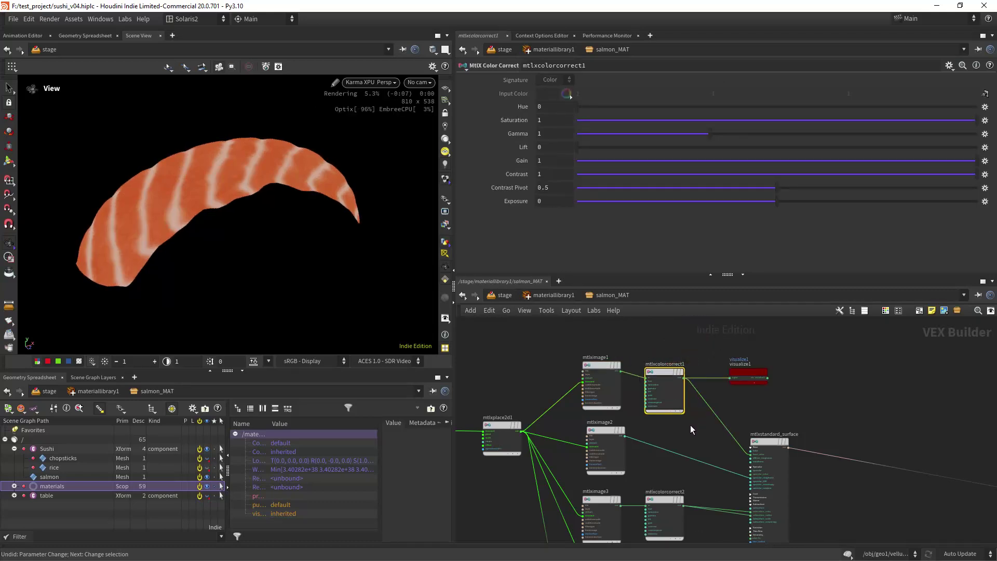
- Visualize the roughness texture from mtlximage2 on the salmon
middle_click_drag(678, 441, 685, 373)
left_click(610, 378)
key("x")
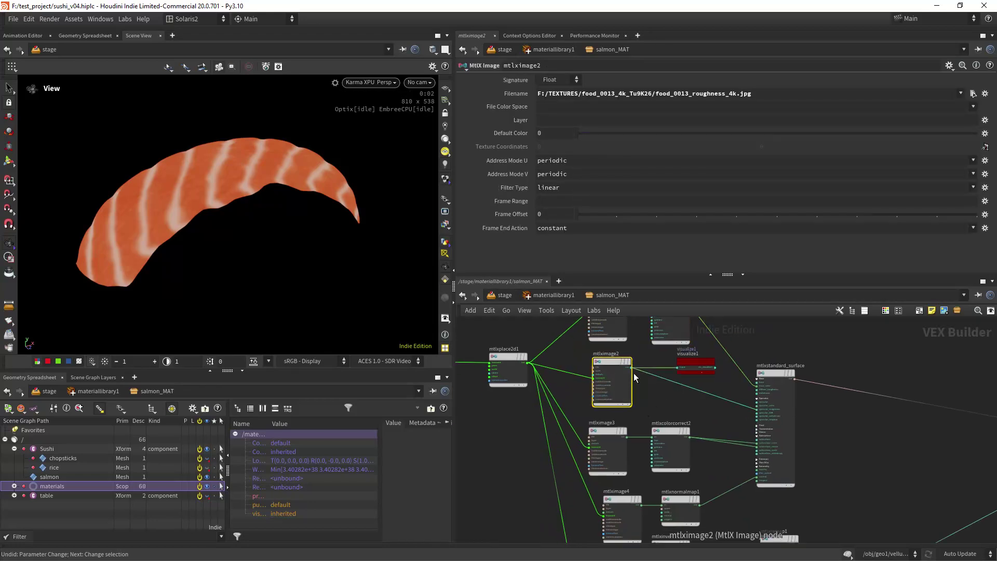
scroll(658, 413, "down", 3)
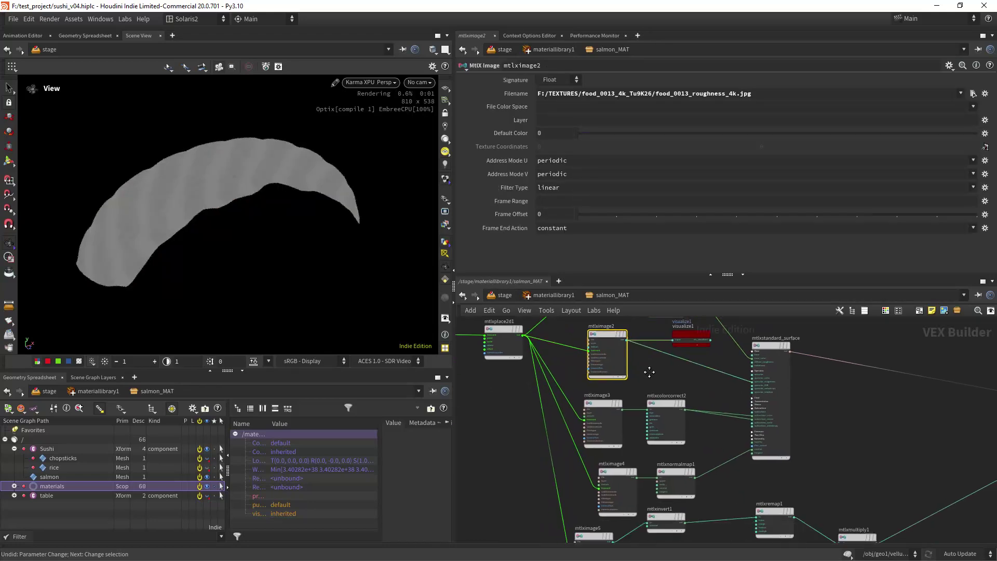
- Visualize the subsurface color on the salmon, comparing the mtlximage3 texture with the mtlxcolorcorrect2 output
left_click(645, 375)
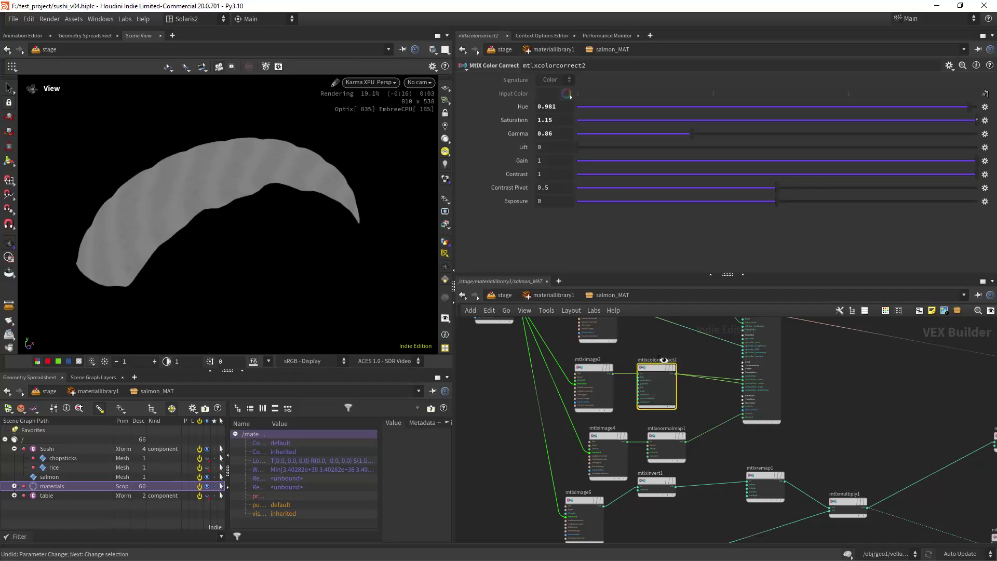
left_click(662, 365, "ctrl+shift")
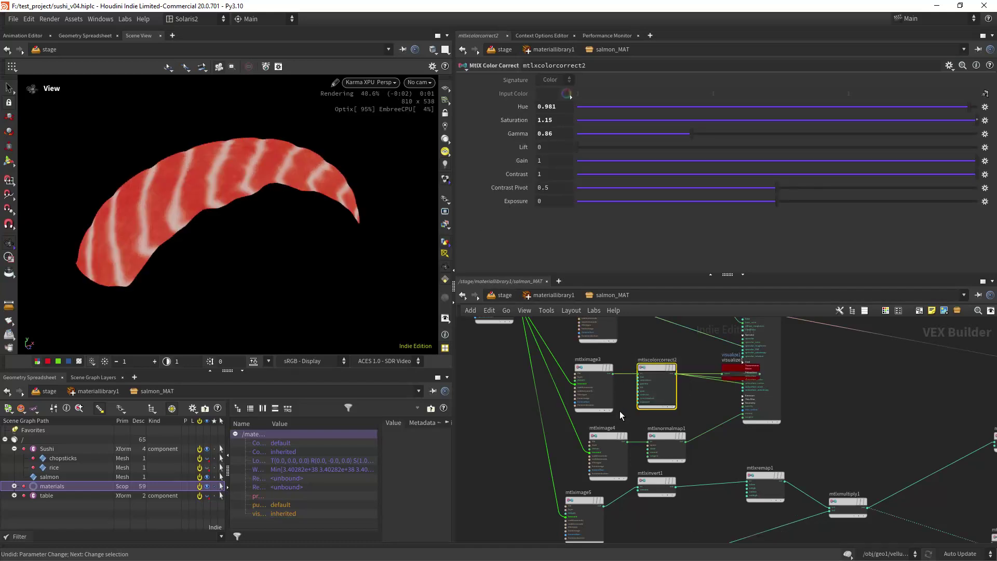
left_click(584, 372)
left_click(584, 372, "ctrl+shift")
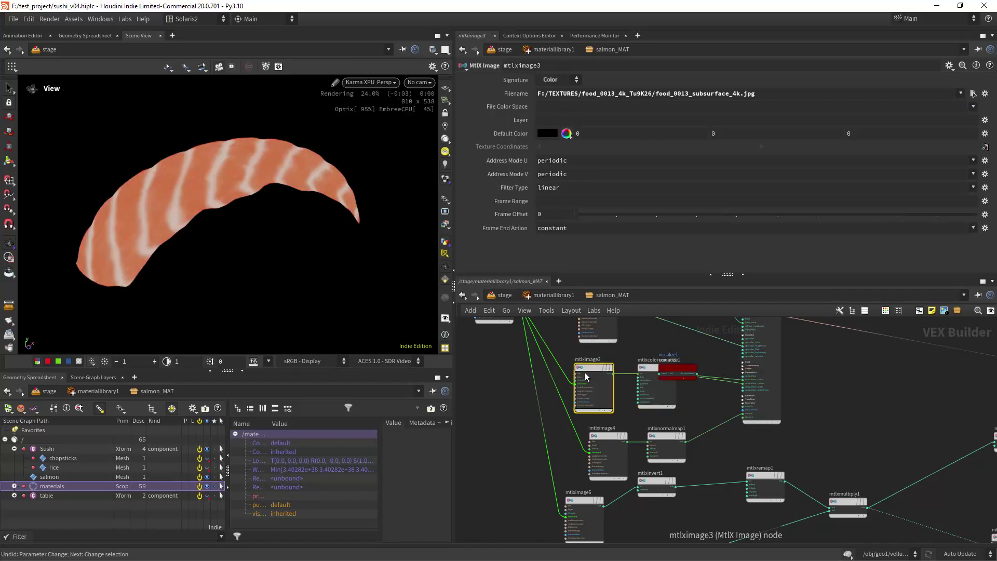
left_click(653, 375)
left_click(652, 375, "ctrl+shift")
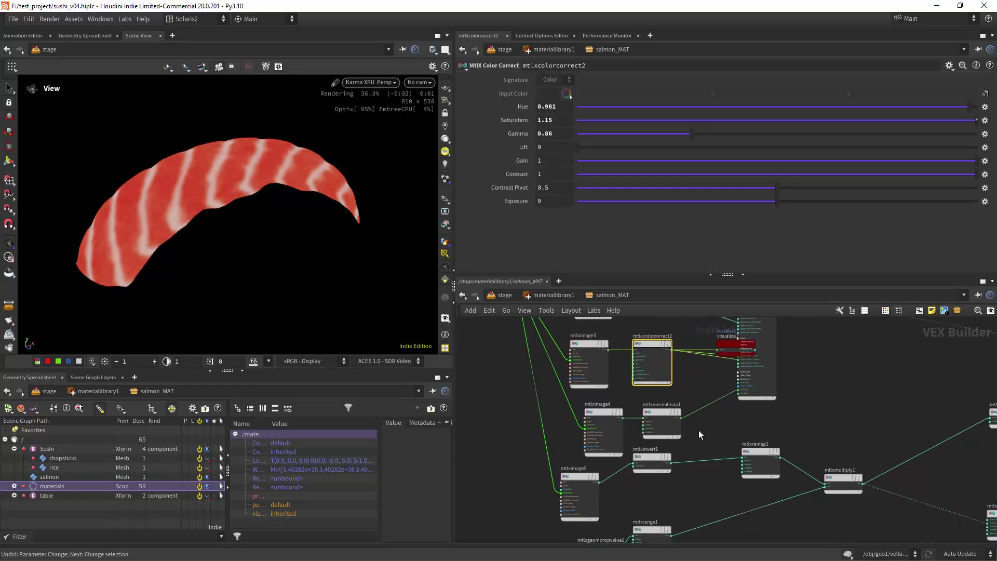
- Visualize the normal map from mtlximage4, and attach a visualizer to the mtlximage5 height map, placed clear of mtlxinvert1
left_click(603, 431)
left_click(603, 431, "ctrl+shift")
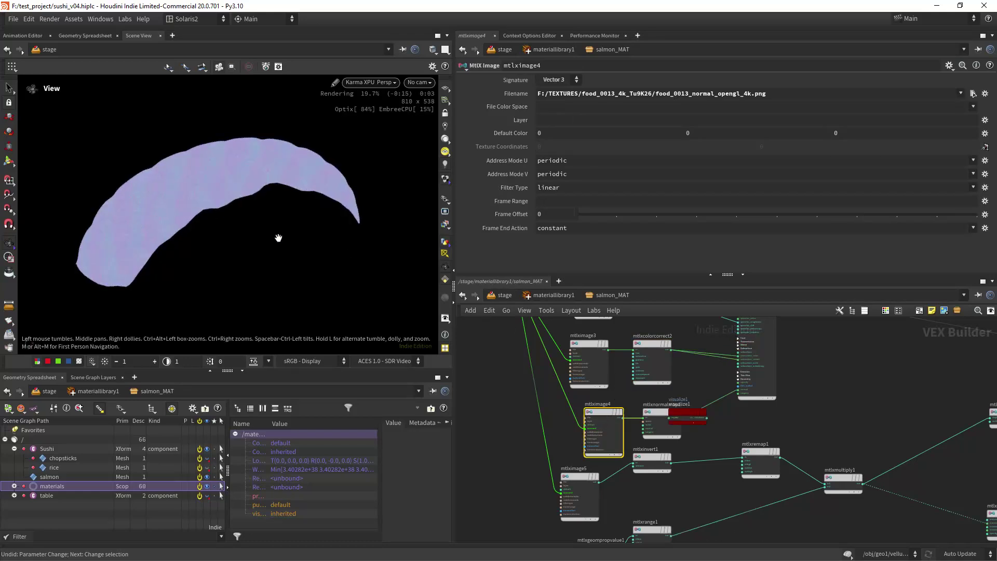
middle_click_drag(704, 403, 683, 313)
scroll(674, 397, "down", 1)
middle_click_drag(674, 397, 592, 432)
scroll(606, 409, "up", 3)
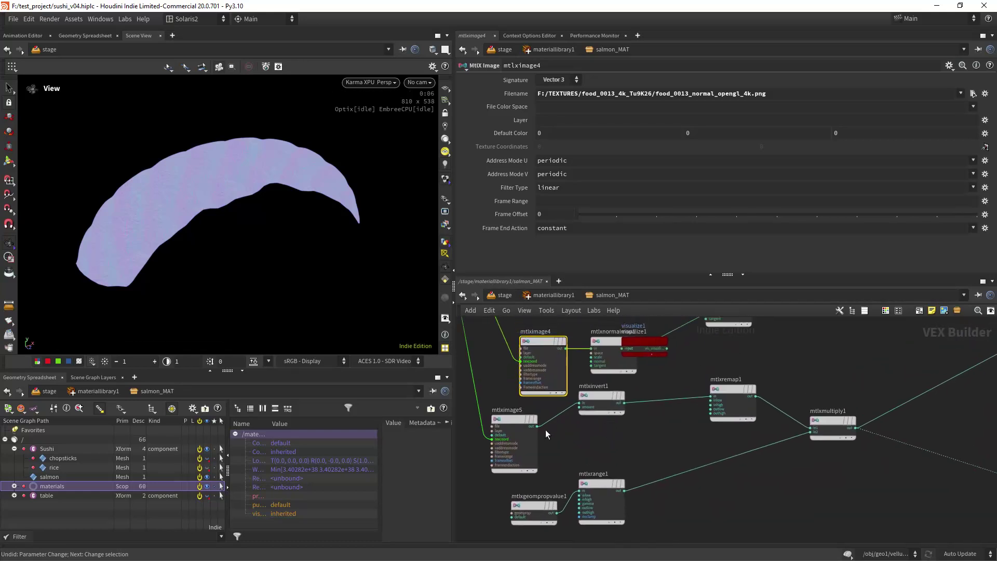
left_click(519, 420)
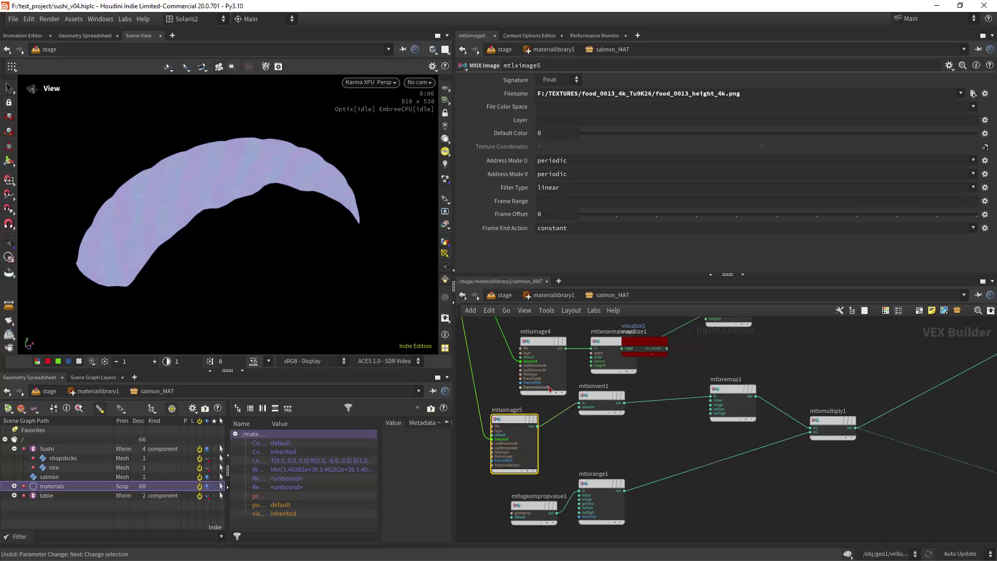
key("x")
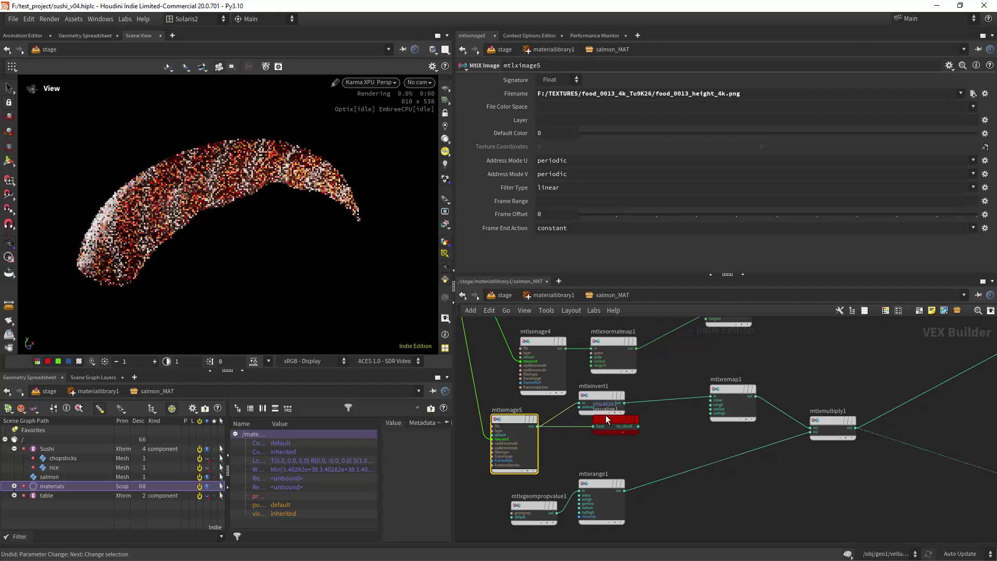
left_click_drag(611, 427, 639, 442)
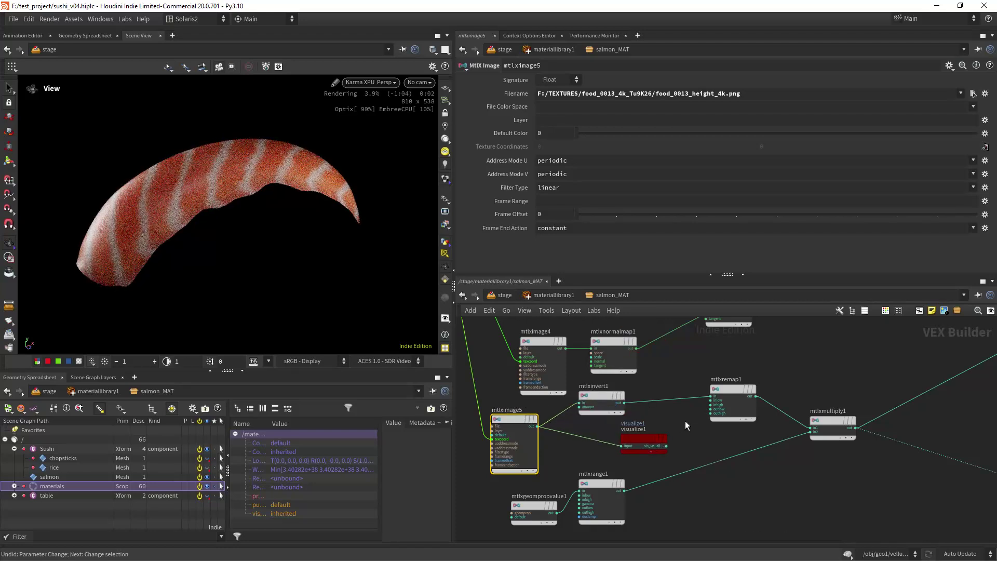
- Connect the mtlxsurface_unlit1 output to the surface input of Material_Outputs_and_AOVs
scroll(684, 420, "down", 3)
middle_click_drag(684, 423, 647, 421)
scroll(647, 428, "up", 2)
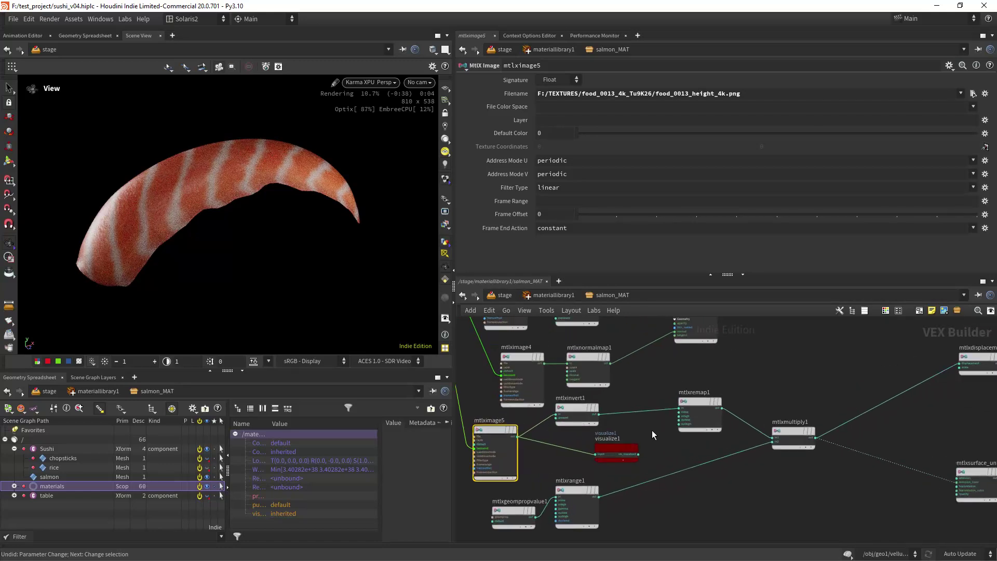
scroll(526, 462, "down", 4)
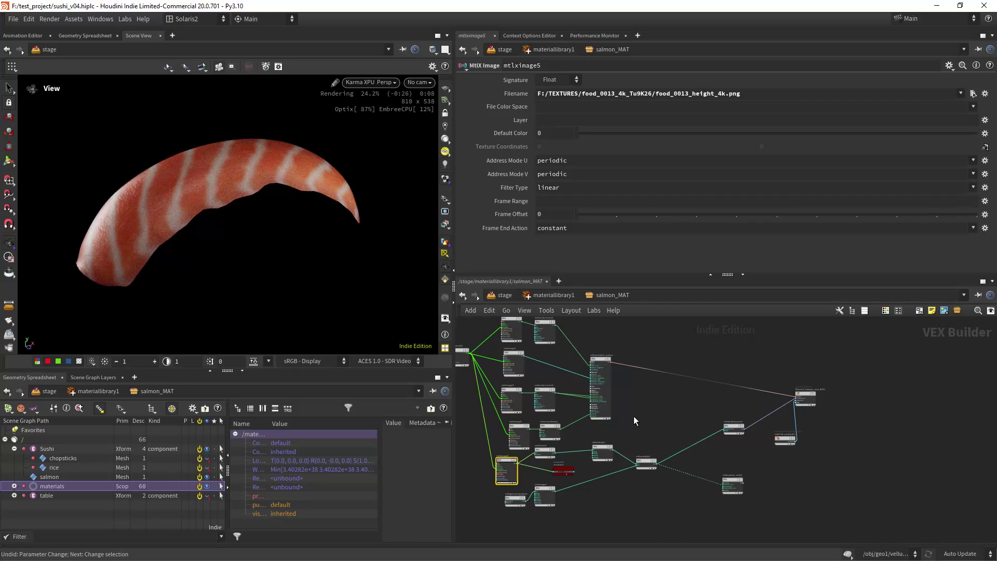
scroll(761, 478, "up", 5)
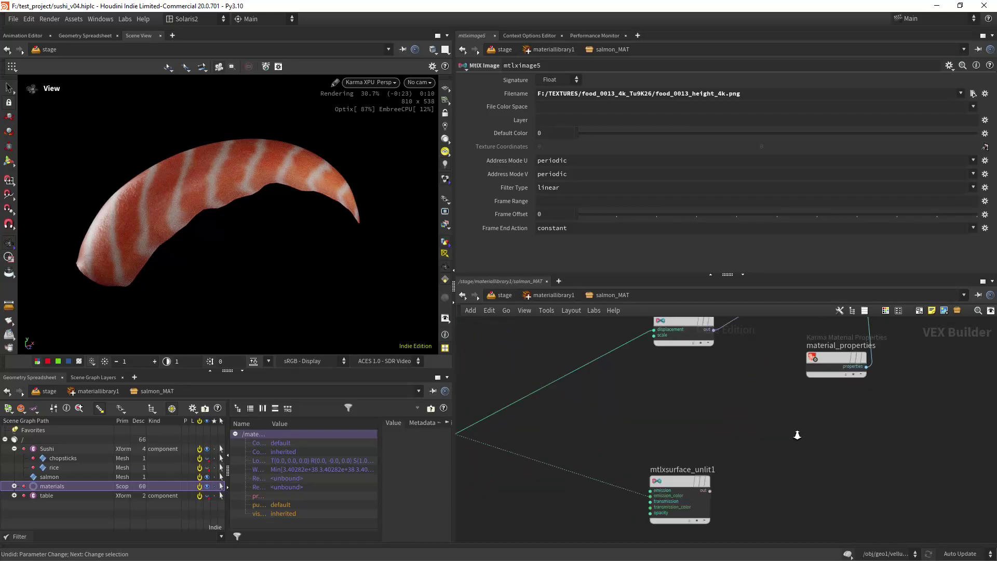
left_click(701, 493)
scroll(758, 431, "down", 3)
middle_click_drag(746, 424, 639, 550)
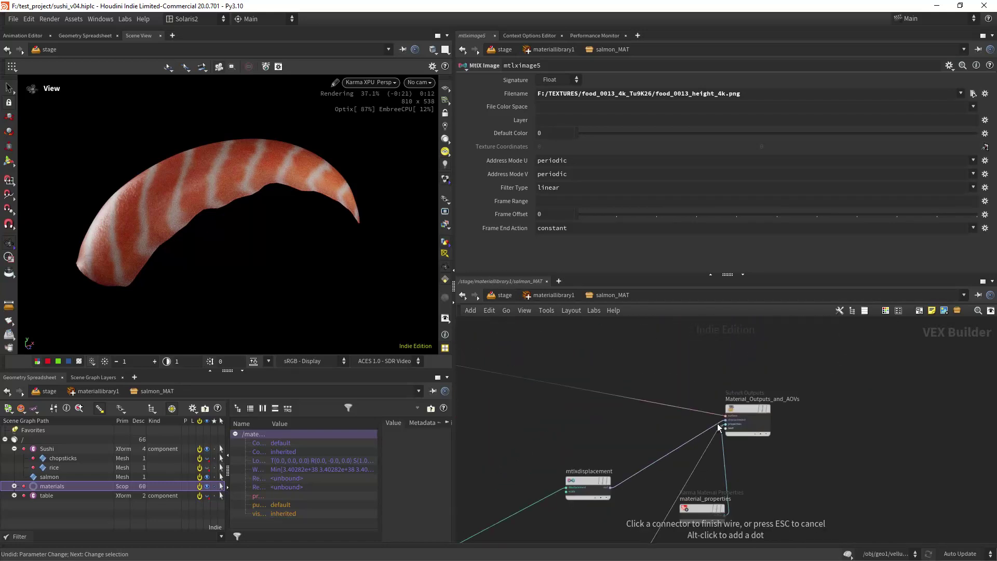
left_click(720, 416)
scroll(796, 452, "down", 3)
middle_click_drag(774, 487, 899, 399)
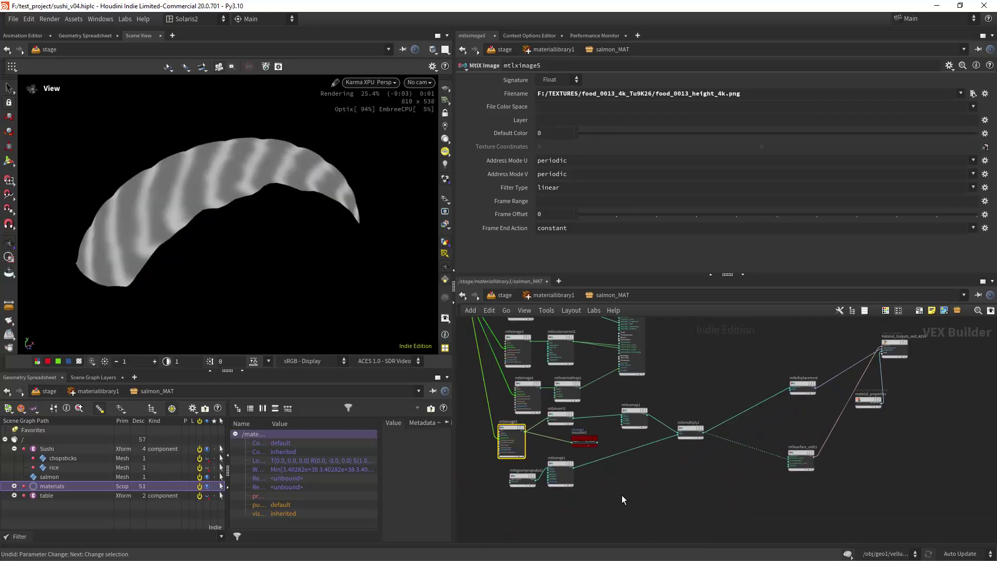
- Detach the visualizer from mtlximage5 to show the unlit surface output on the salmon
middle_click_drag(621, 495, 714, 498)
scroll(638, 460, "up", 1)
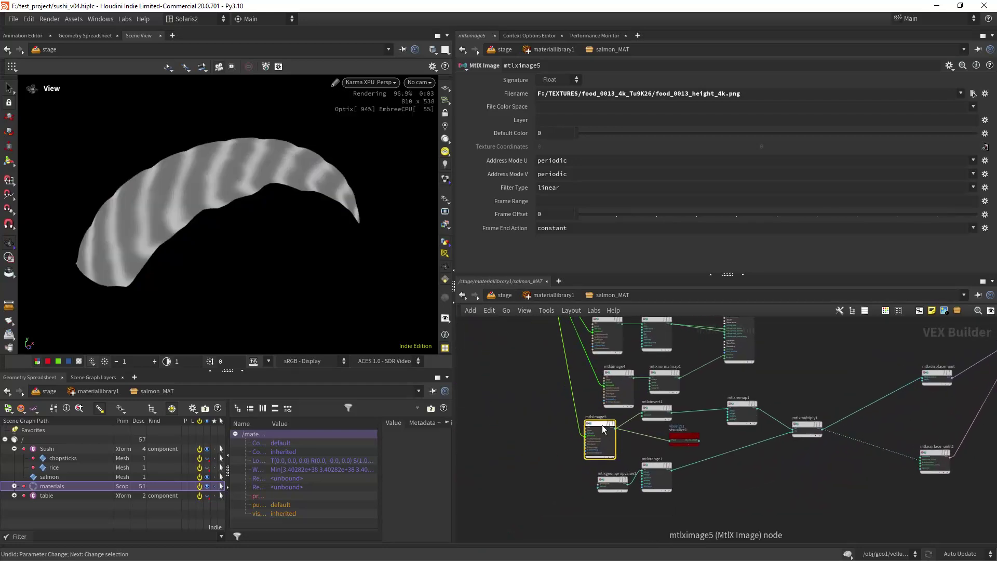
key("x")
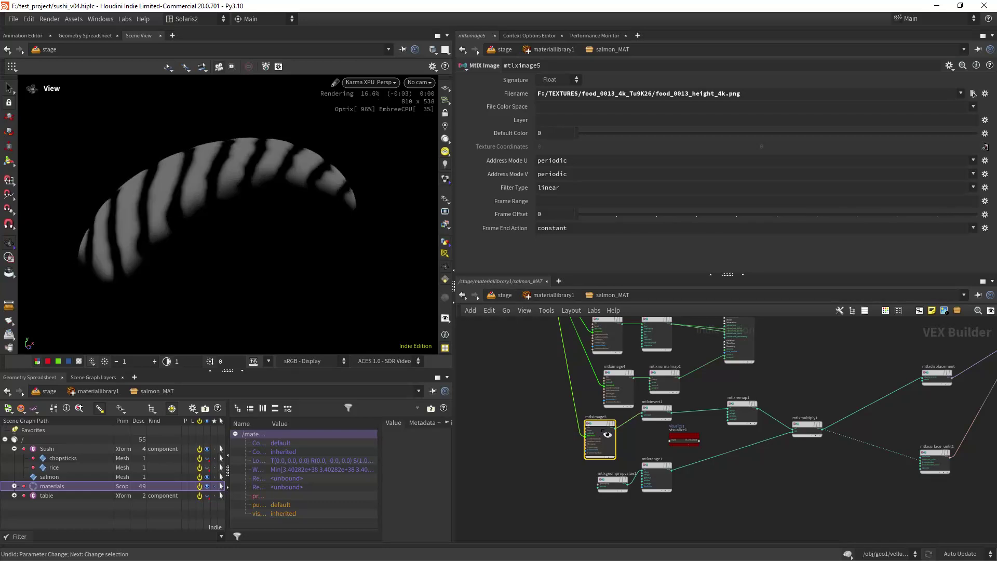
- Visualize the mtlximage5 height map and the inverted output of mtlxinvert1, placing the visualizer clear of mtlxremap1
left_click(601, 425)
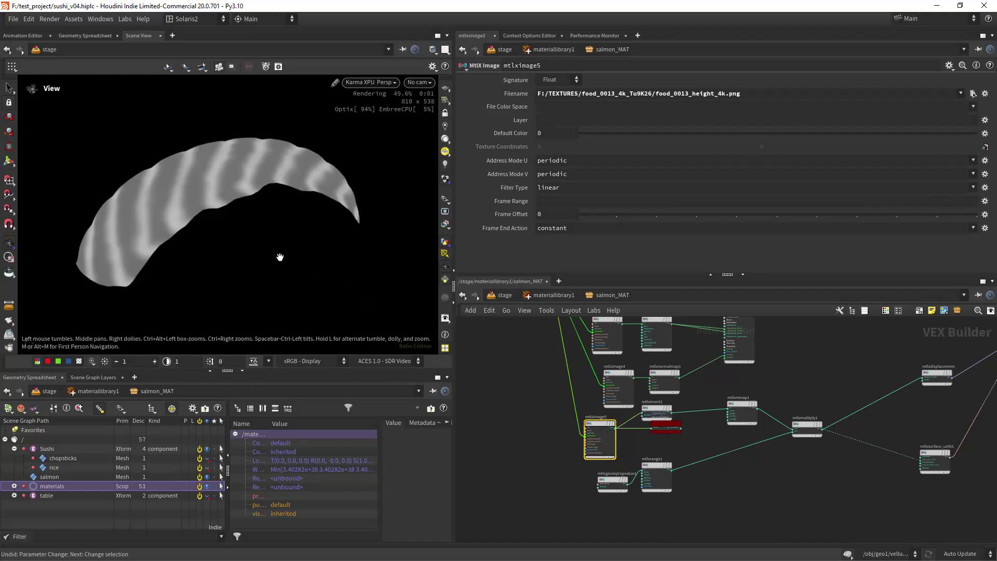
left_click(655, 412)
key("x")
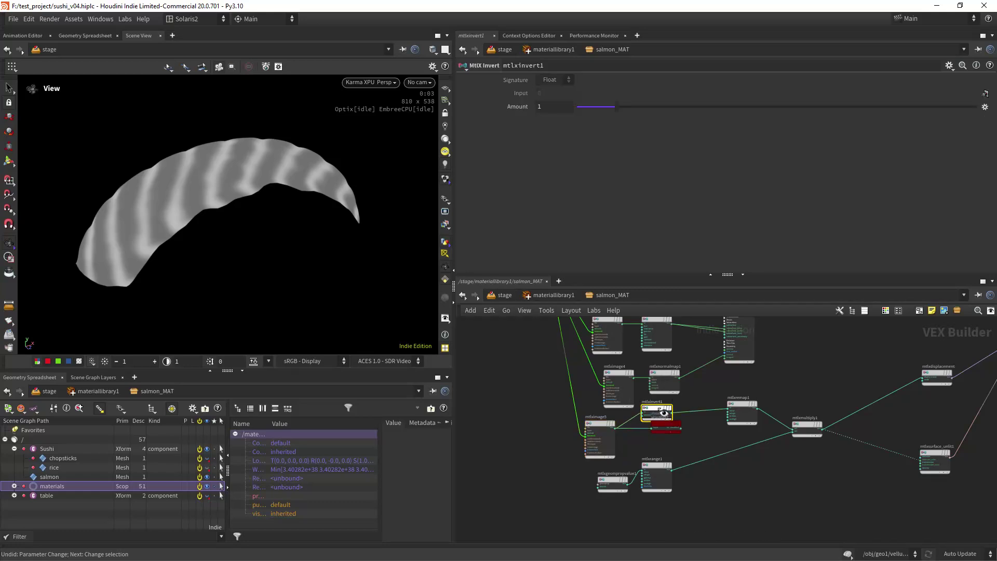
left_click(662, 410)
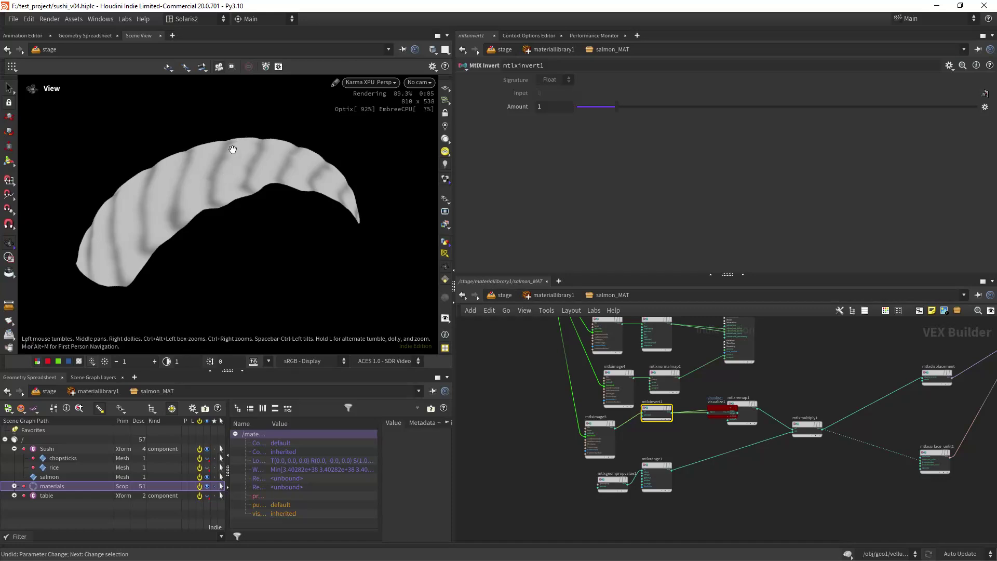
middle_click_drag(700, 423, 674, 429)
left_click_drag(694, 418, 679, 441)
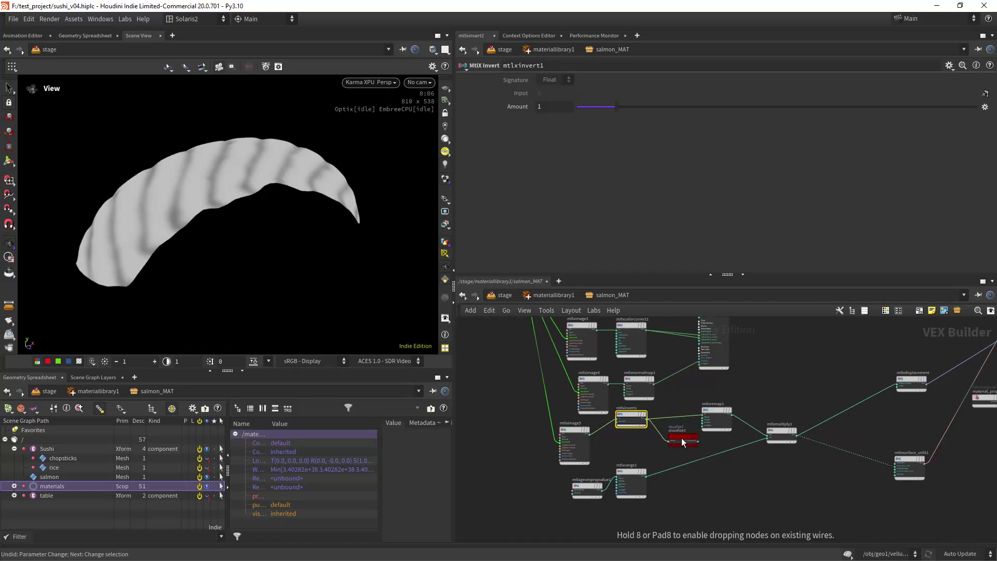
- Visualize the mtlxremap1 output on the salmon and inspect the node's Outlow and Outhigh values
left_click(725, 418)
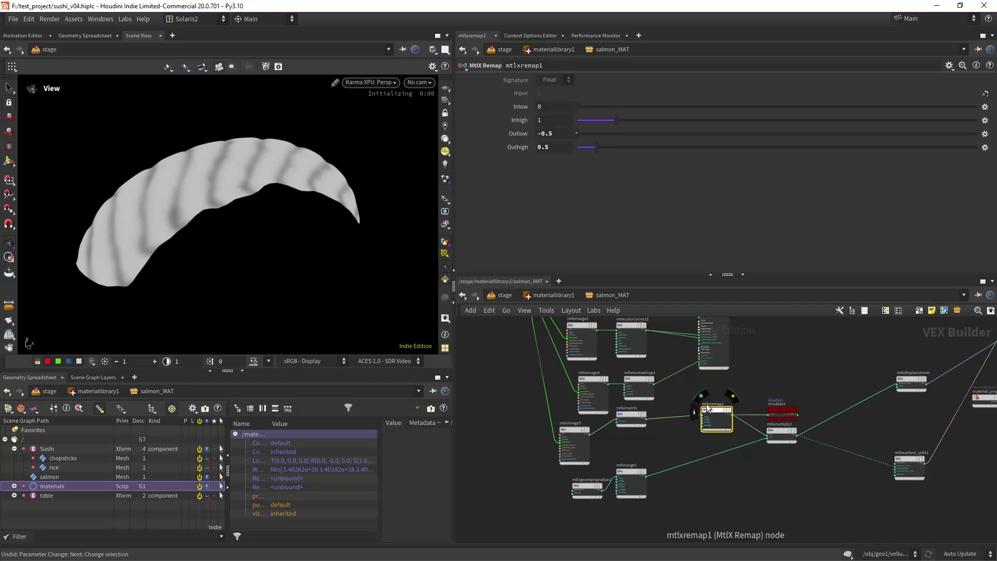
right_click(716, 455)
right_click_drag(663, 448, 701, 432)
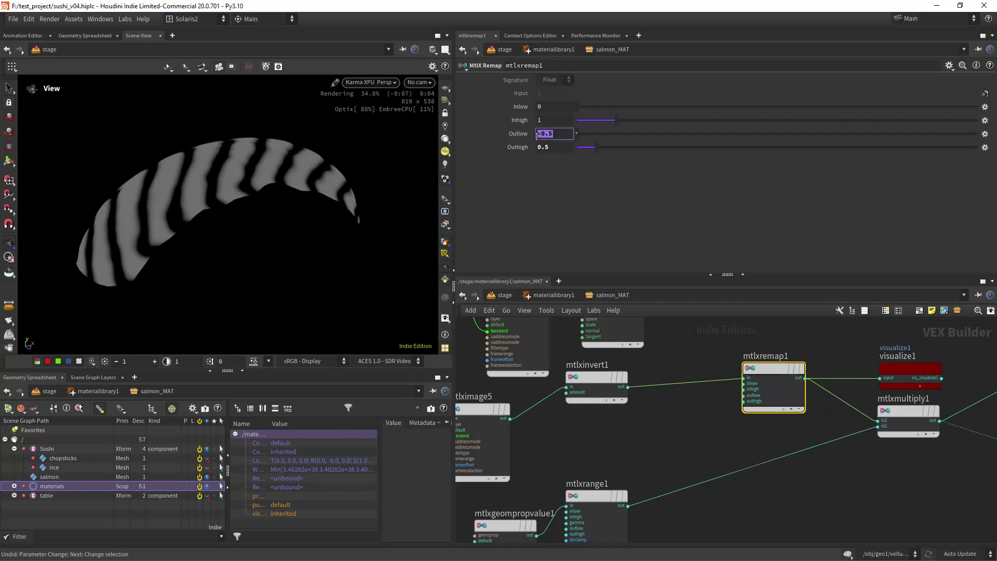
left_click(556, 148)
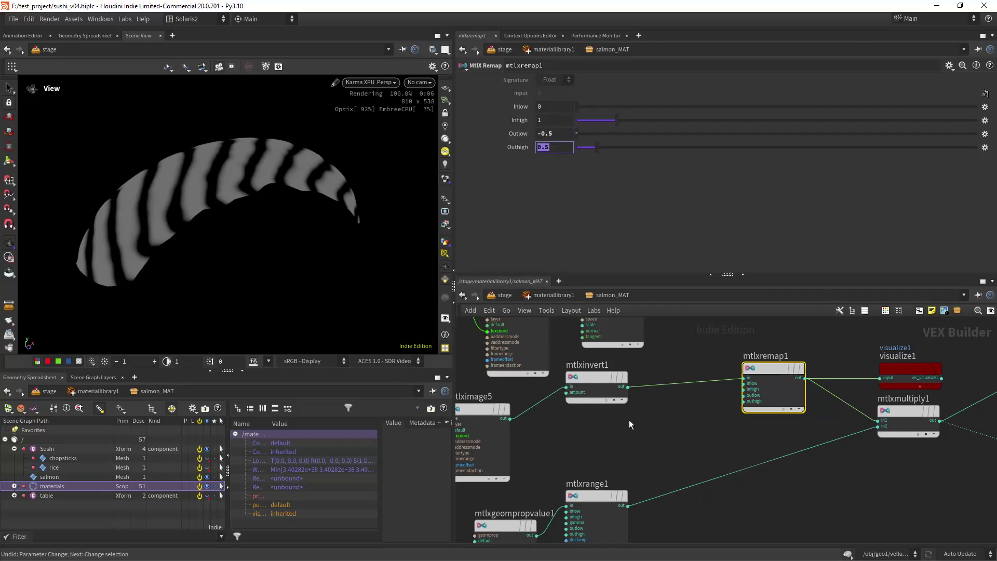
- Visualize mtlxinvert1 again for comparison, placing the visualizer below mtlxremap1, and examine the displacement node chain
left_click(581, 379)
key("x")
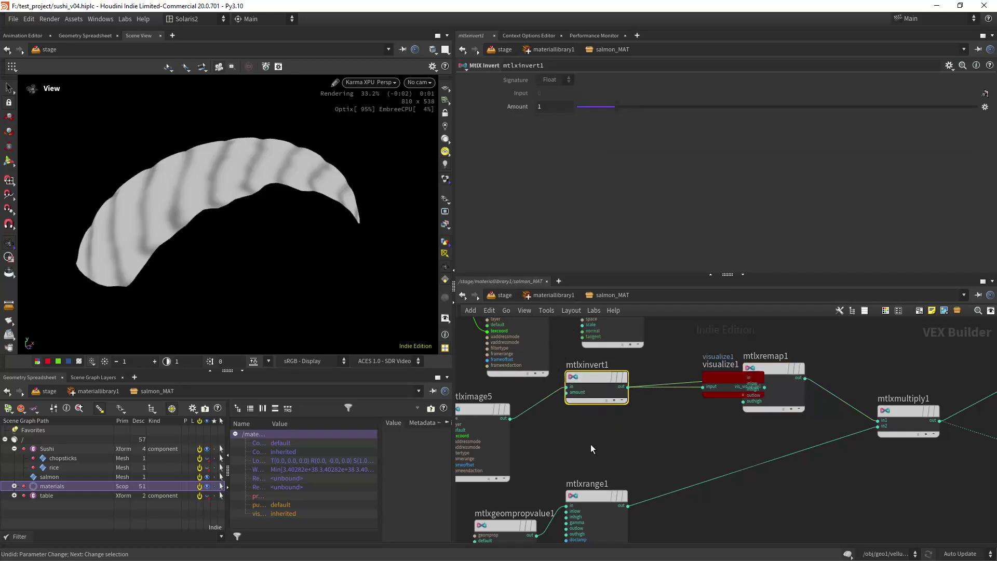
scroll(590, 444, "down", 3)
left_click_drag(710, 369, 694, 404)
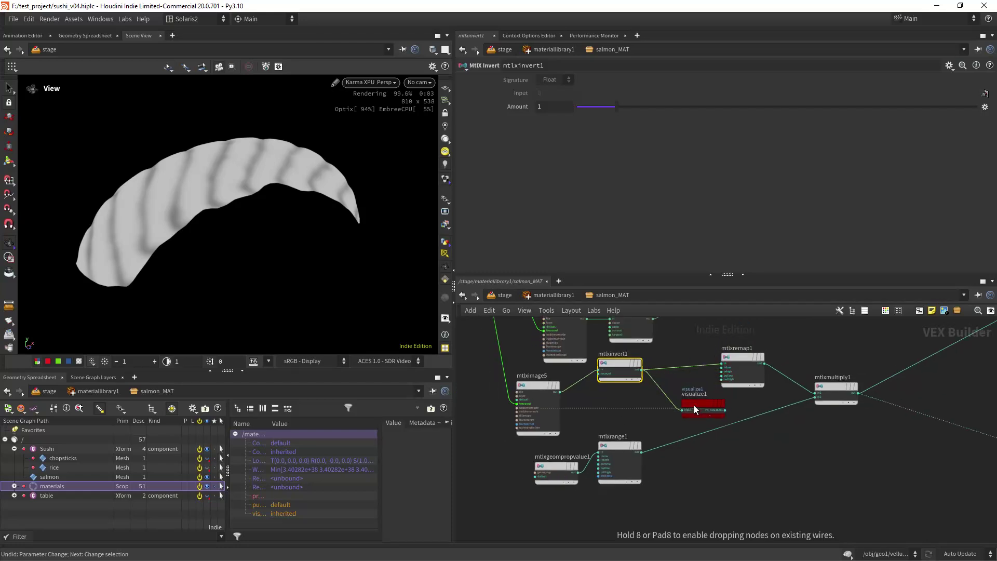
scroll(610, 414, "up", 1)
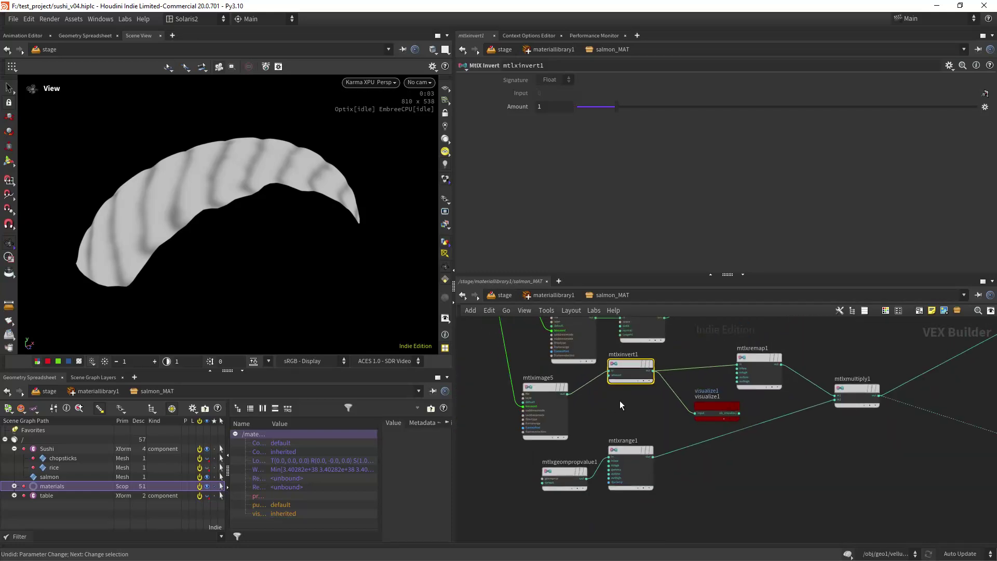
scroll(621, 401, "up", 2)
scroll(629, 398, "down", 3)
scroll(631, 397, "up", 2)
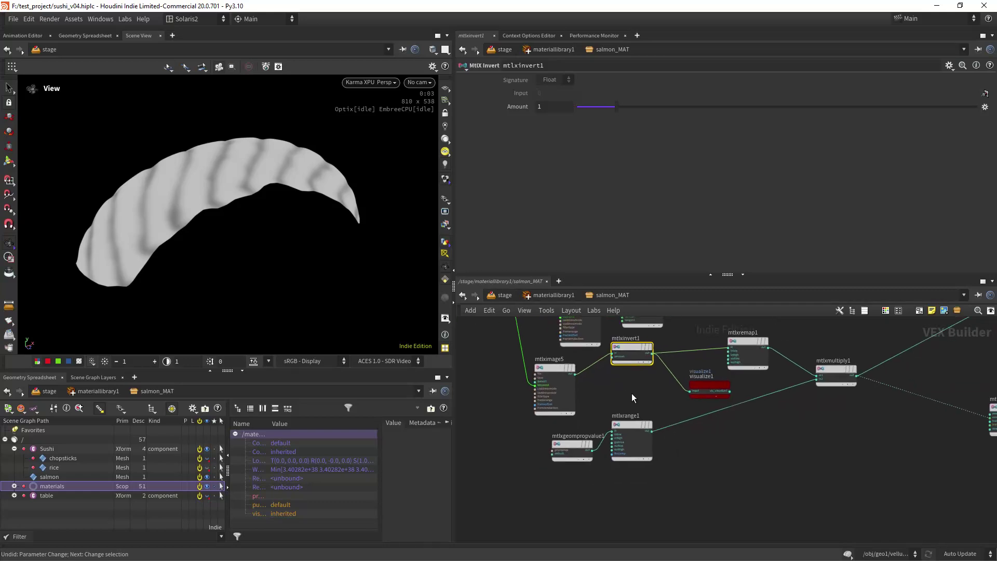
scroll(630, 389, "up", 2)
middle_click_drag(657, 377, 623, 394)
scroll(639, 391, "down", 2)
scroll(620, 393, "up", 1)
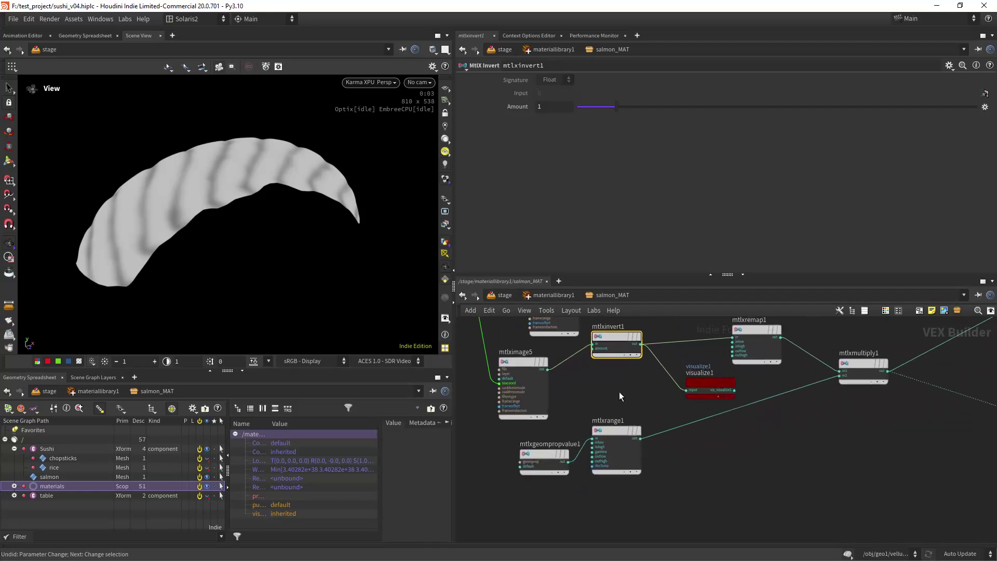
- Visualize the mtlxrange1 mask, then the mtlxmultiply1 output that combines it with the remapped height
left_click(612, 436)
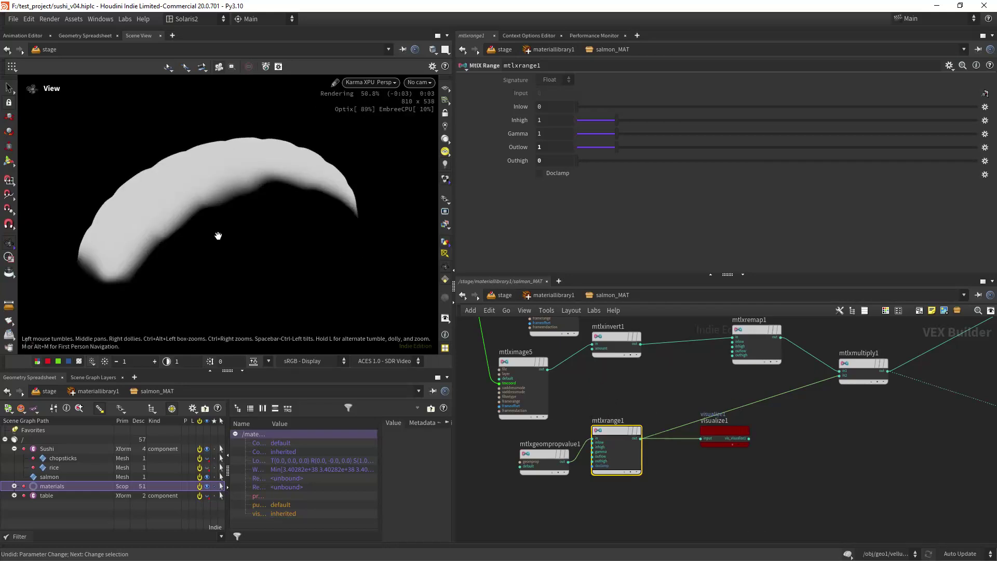
key("h")
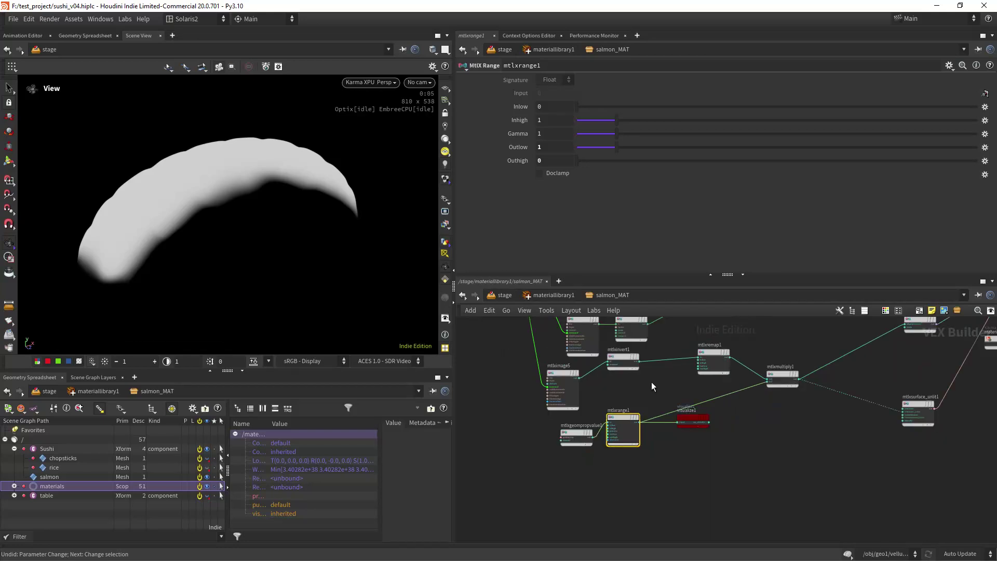
scroll(674, 428, "up", 4)
left_click(658, 374)
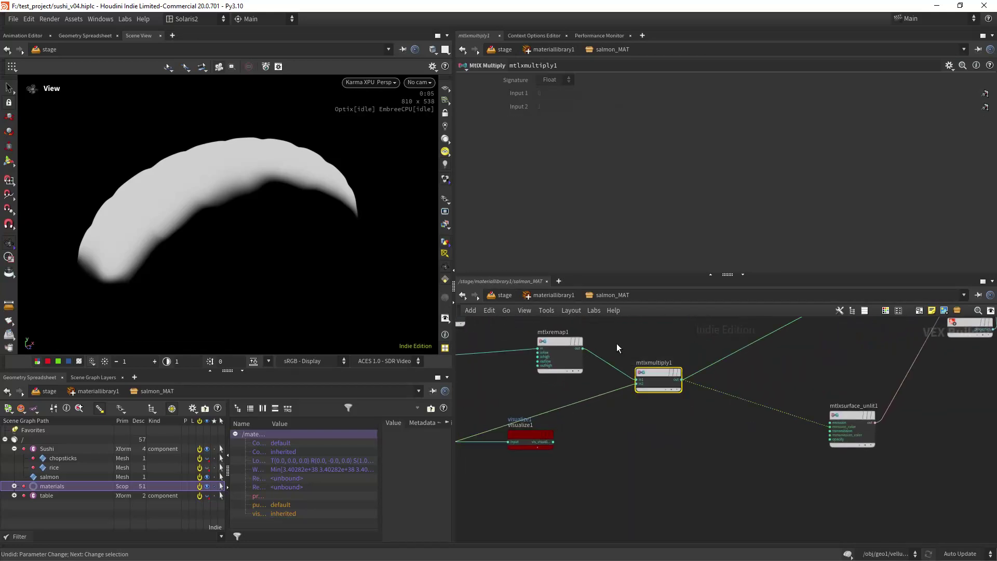
key("x")
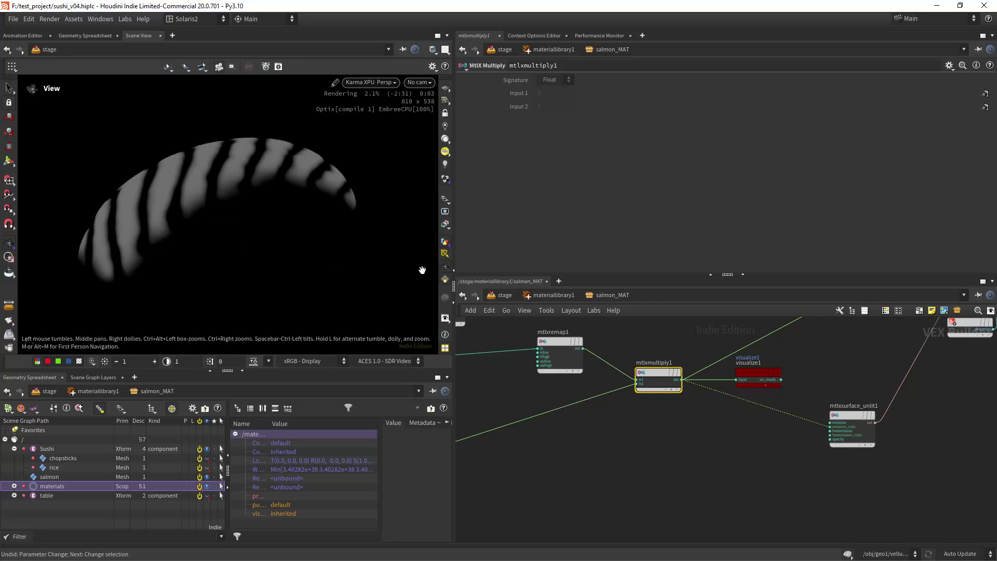
scroll(627, 454, "down", 3)
scroll(603, 441, "up", 4)
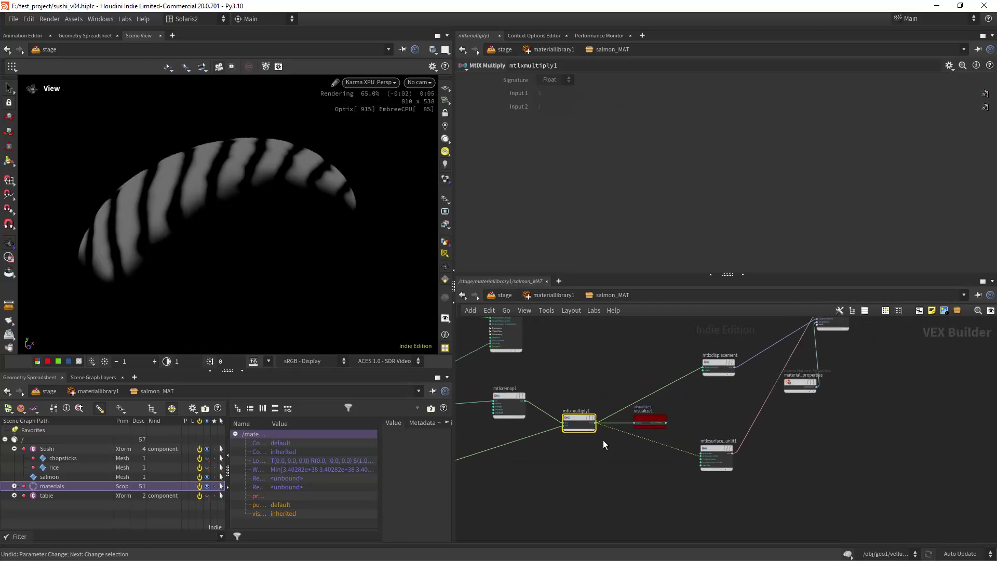
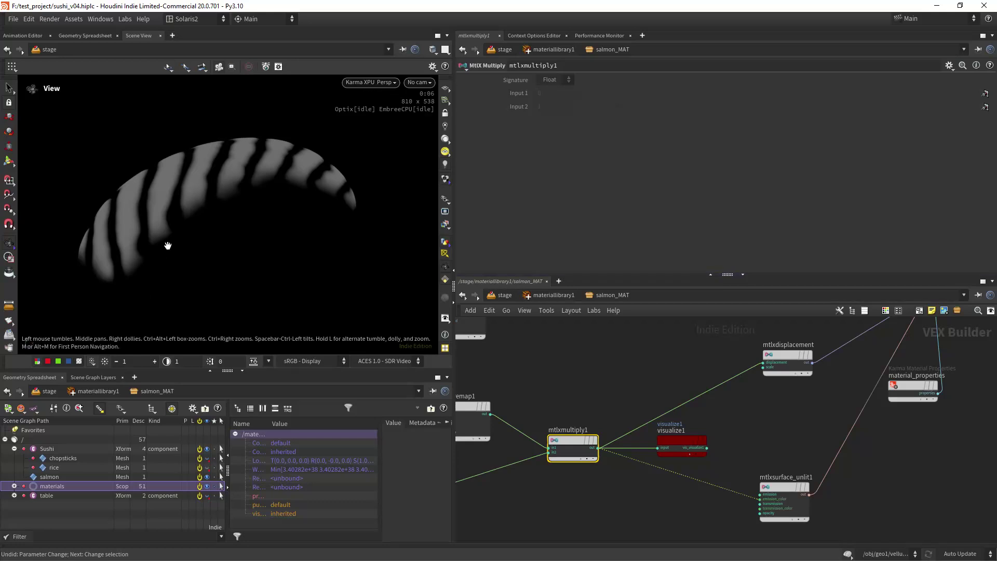
- Connect the mtlxstandard_surface output to the surface input of Material_Outputs_and_AOVs, replacing the unlit surface
scroll(646, 349, "down", 5)
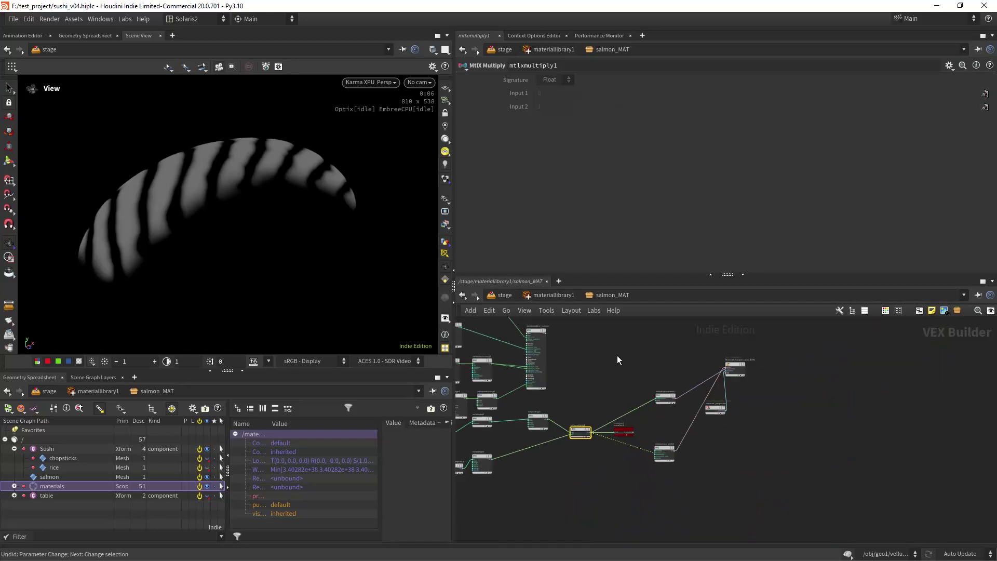
middle_click_drag(576, 344, 662, 402)
right_click_drag(645, 397, 663, 376)
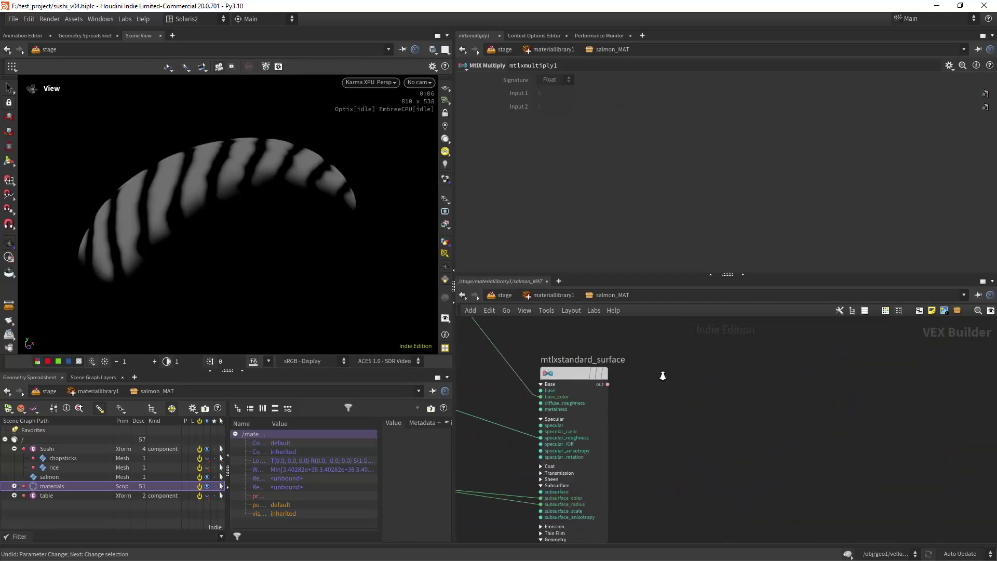
left_click(607, 385)
scroll(822, 386, "down", 4)
middle_click_drag(855, 400, 694, 353)
middle_click_drag(790, 354, 640, 365)
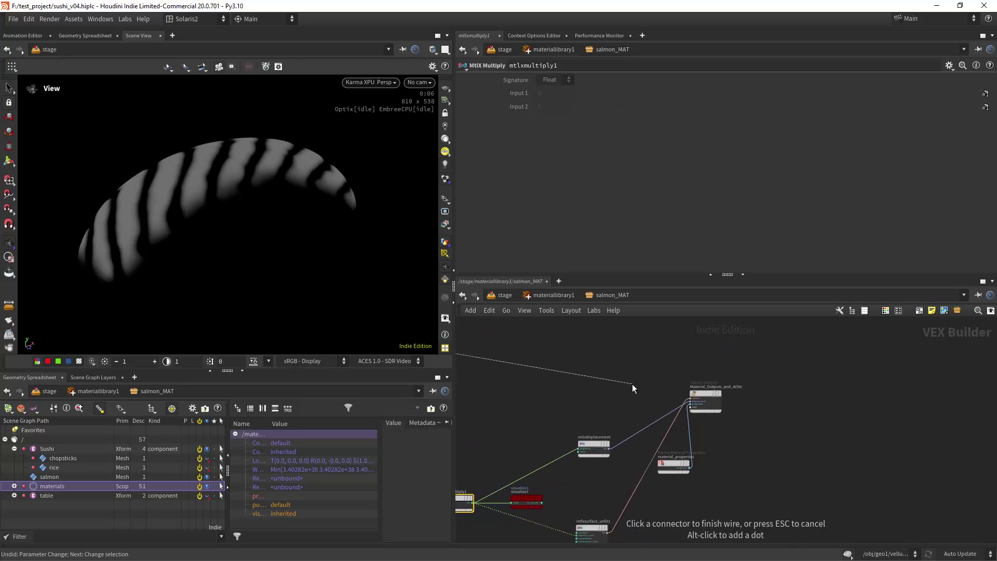
scroll(631, 384, "up", 3)
left_click(724, 404)
scroll(614, 411, "down", 3)
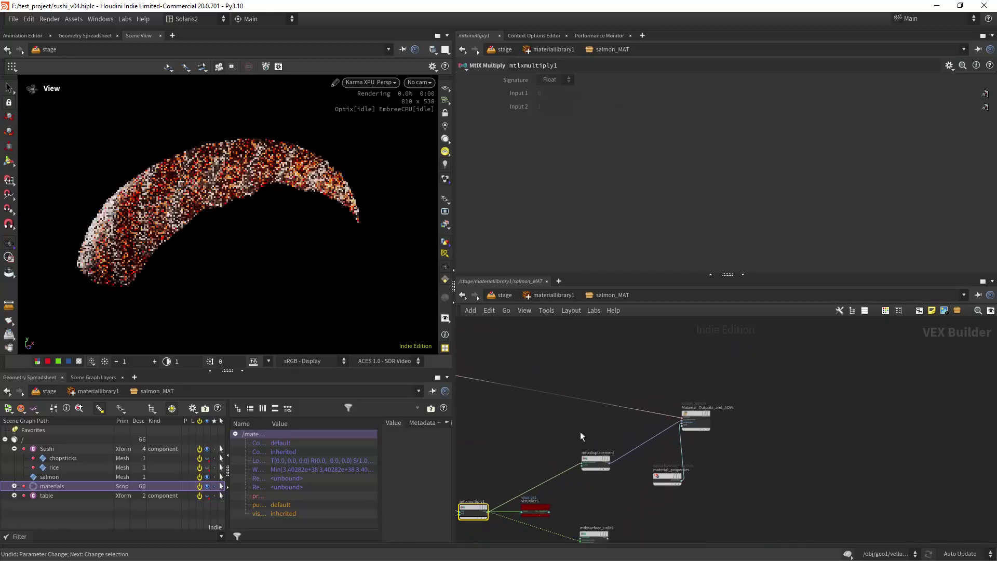
- Inspect the coat Roughness, Subsurface and subsurface Scale settings of mtlxstandard_surface
middle_click_drag(548, 441, 632, 376)
middle_click_drag(569, 369, 720, 451)
scroll(609, 379, "up", 3)
left_click(700, 460)
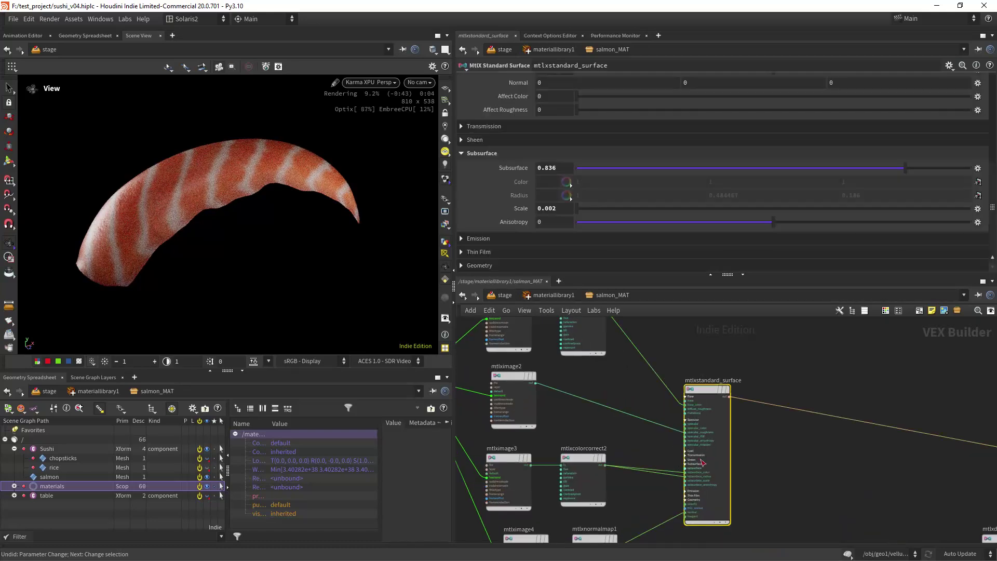
scroll(716, 207, "up", 8)
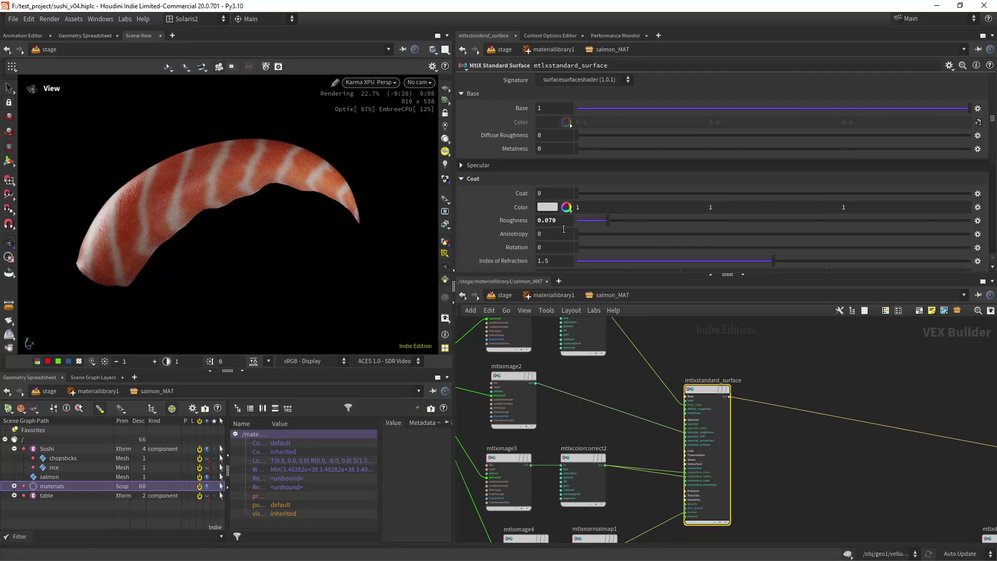
double_click(562, 221)
left_click_drag(562, 220, 494, 227)
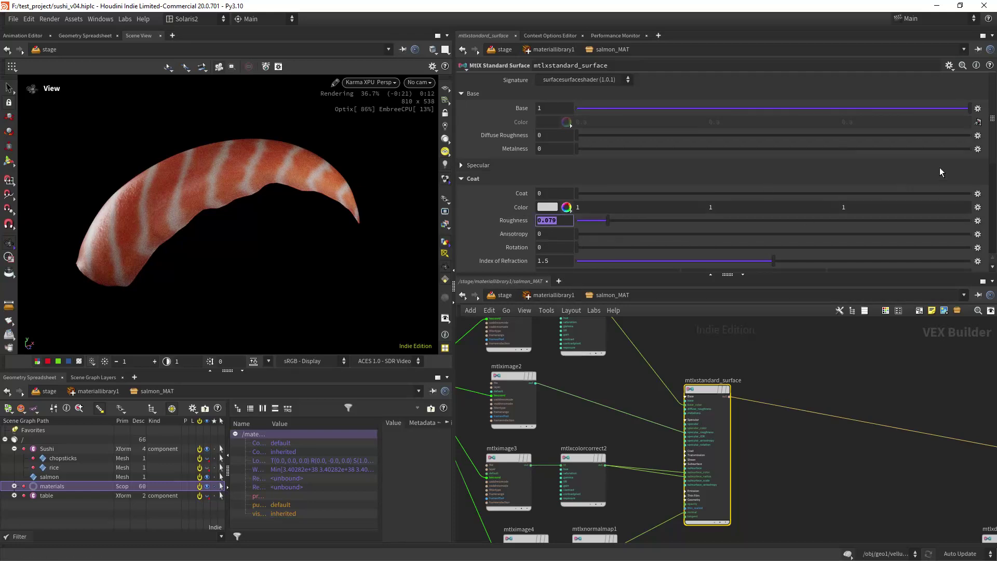
scroll(947, 219, "down", 6)
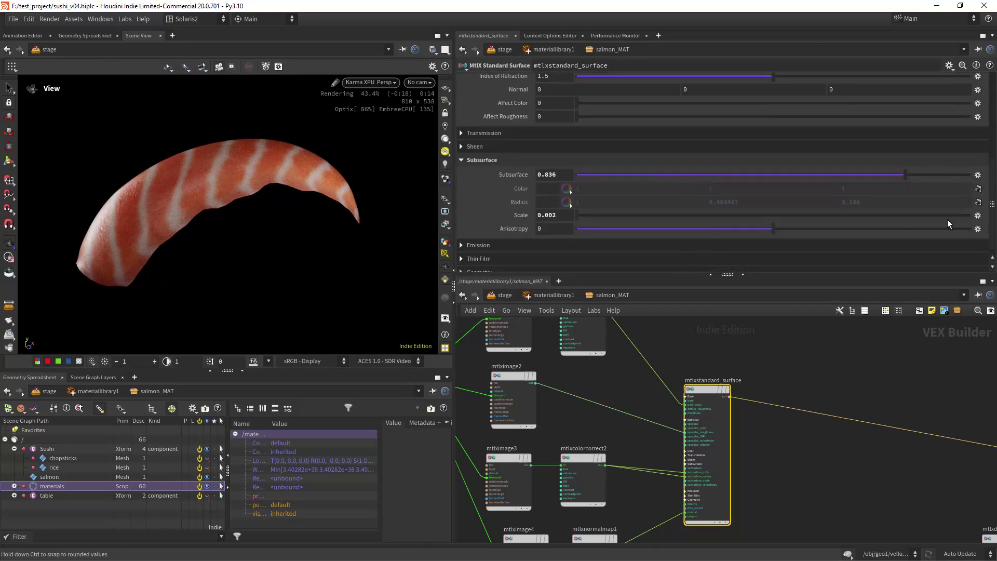
double_click(553, 174)
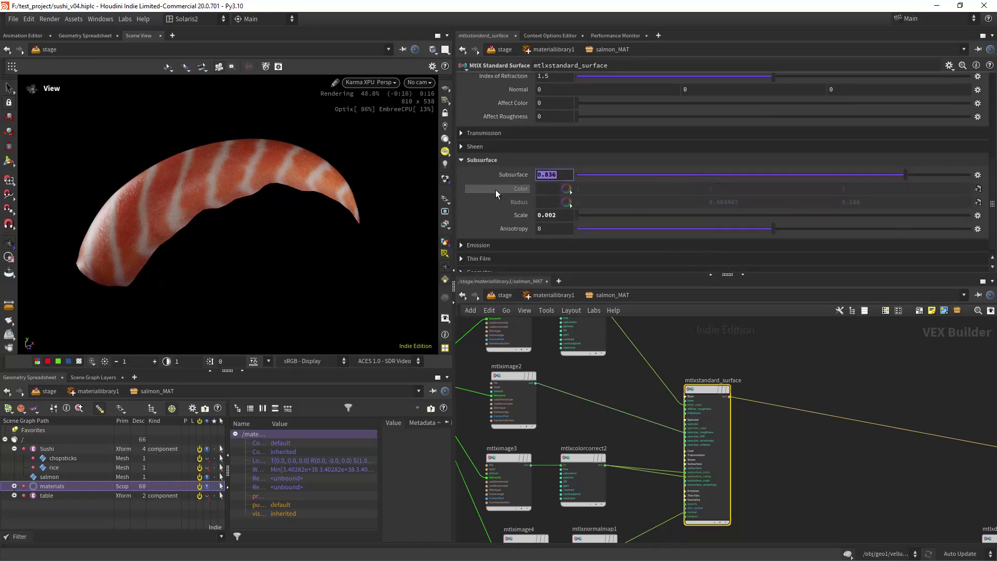
left_click(552, 215)
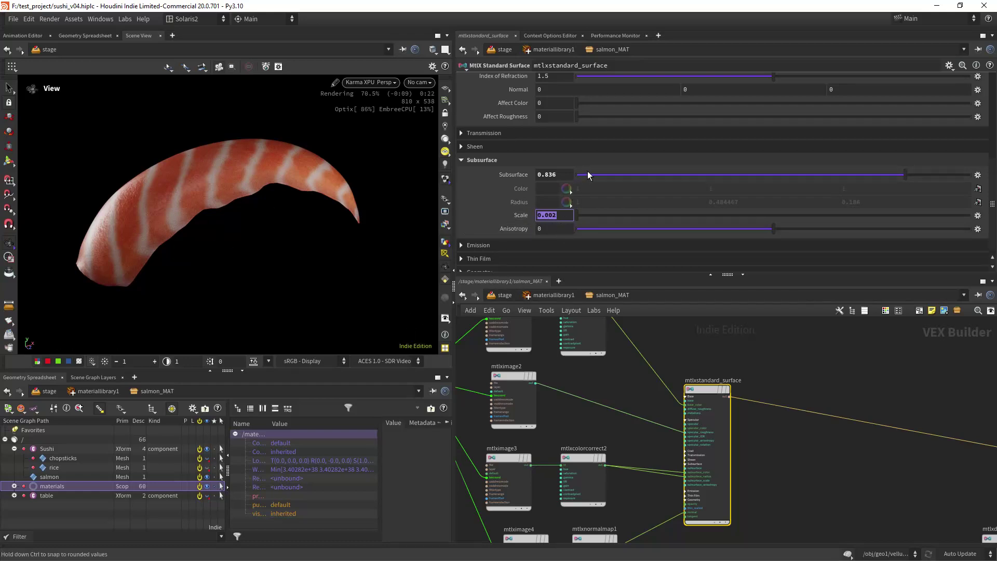
- Reset the Subsurface amount to its default to compare the salmon render, and undo the reset
key("Return")
middle_click(511, 175, "ctrl")
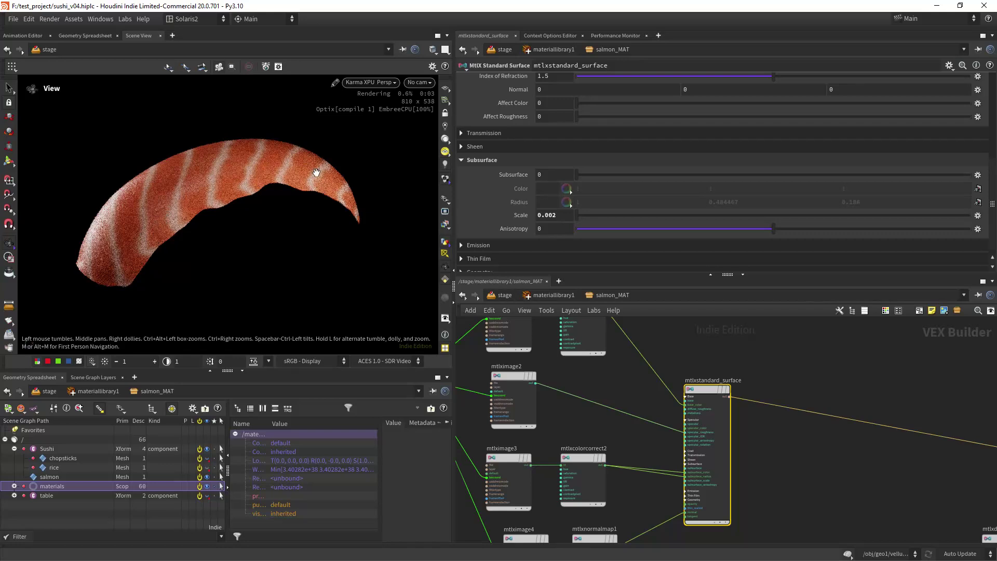
key("ctrl+z")
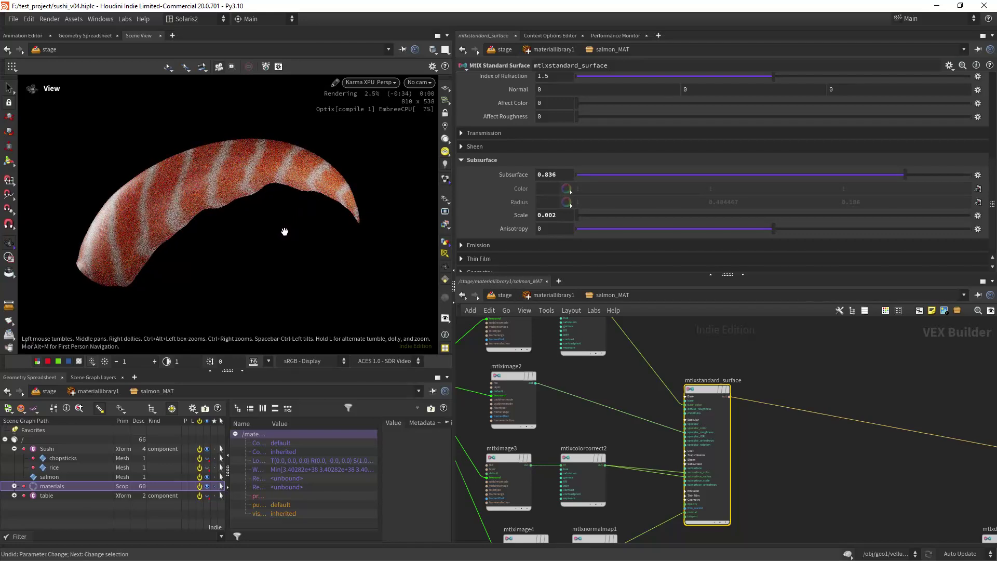
- Go up to materiallibrary1, and show the rice together with the salmon in the viewport without Karma rendering
left_click(552, 295)
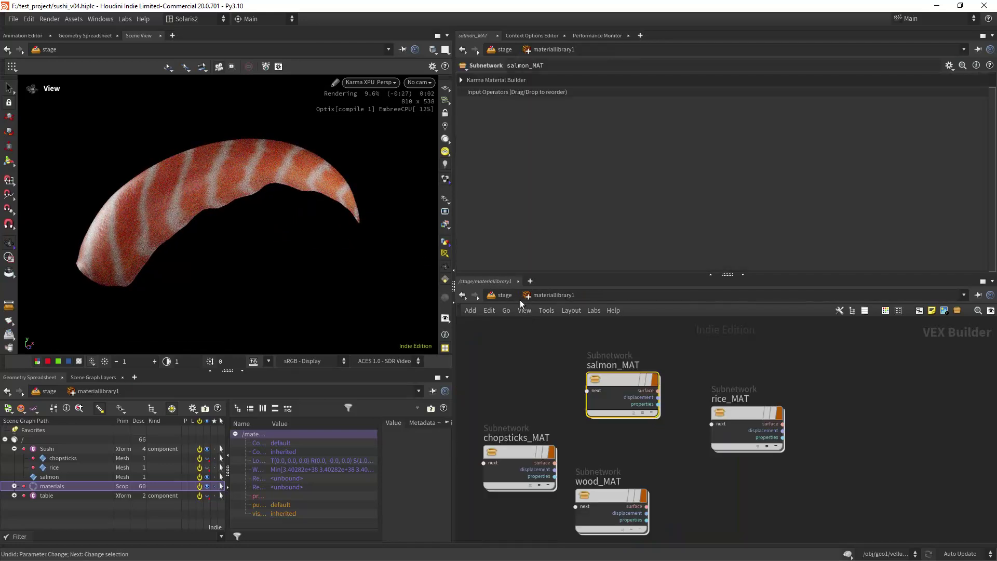
left_click(370, 83)
left_click(380, 128)
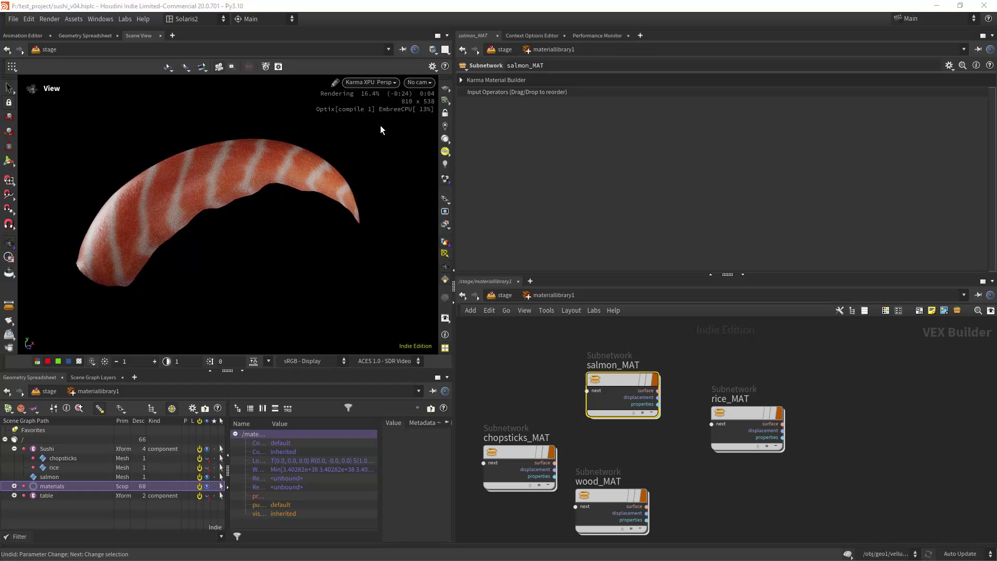
left_click(206, 459)
left_click(207, 468)
left_click(206, 460)
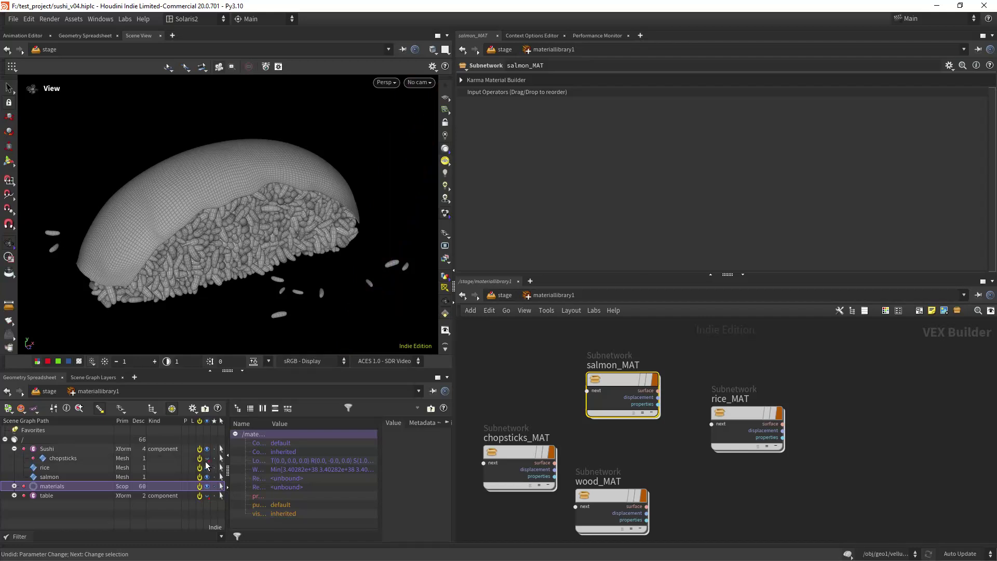
- Render the salmon and rice with Karma XPU in the viewport and activate the render region tool
left_click(382, 84)
left_click(415, 140)
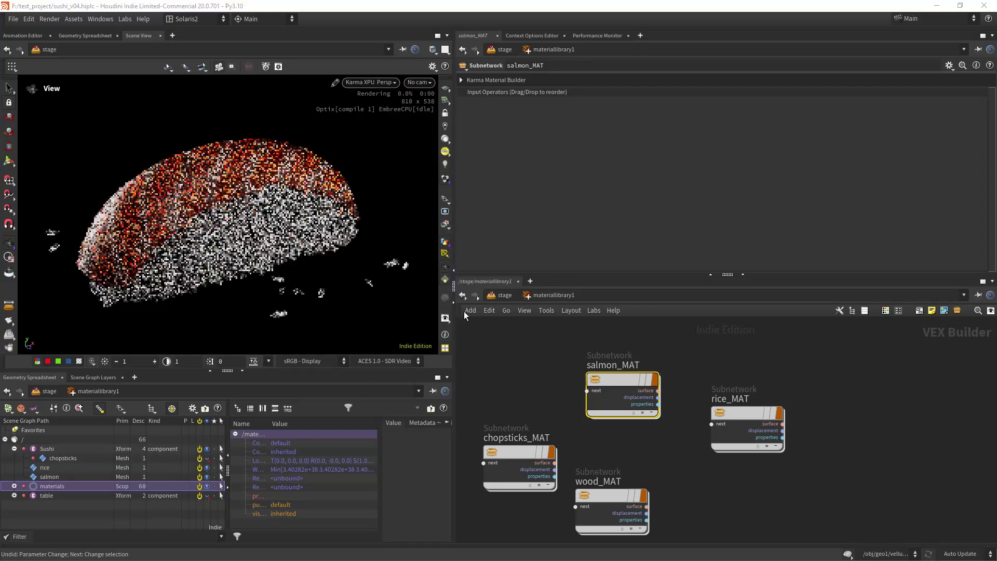
left_click(8, 258)
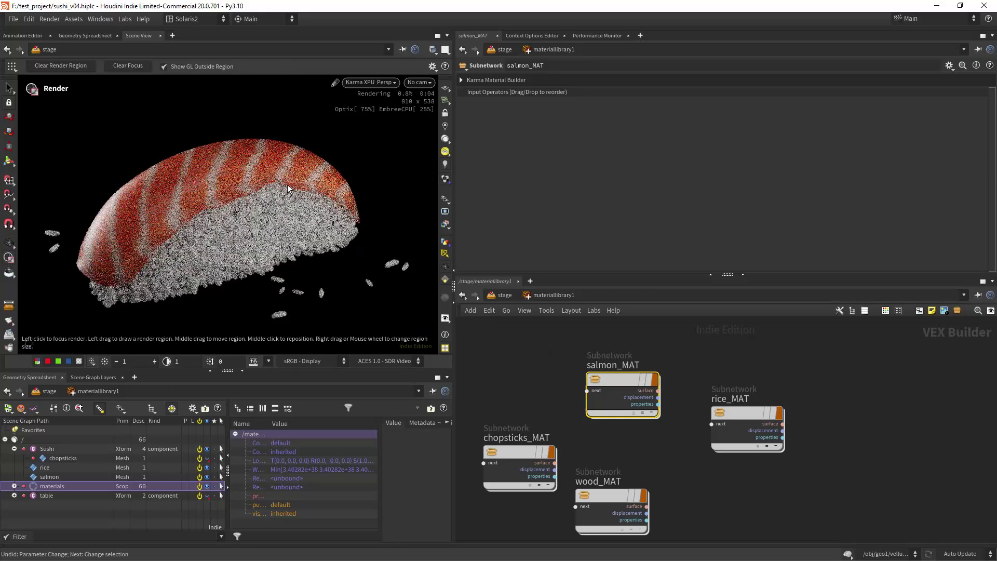
- Limit the Karma XPU render to a region around the right end of the sushi, and open the rice_MAT material network
left_click_drag(286, 184, 376, 282)
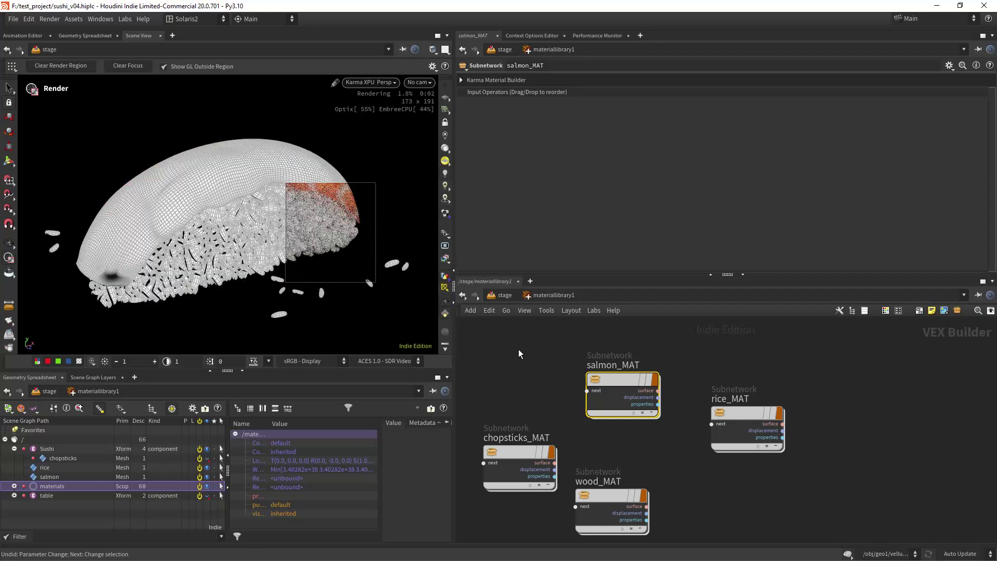
middle_click_drag(516, 361, 524, 346)
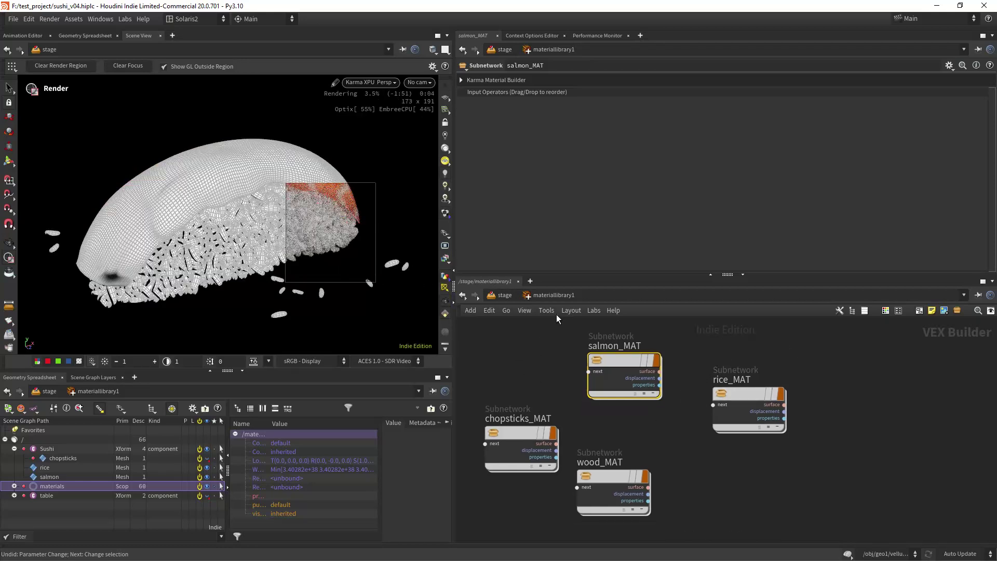
double_click(729, 395)
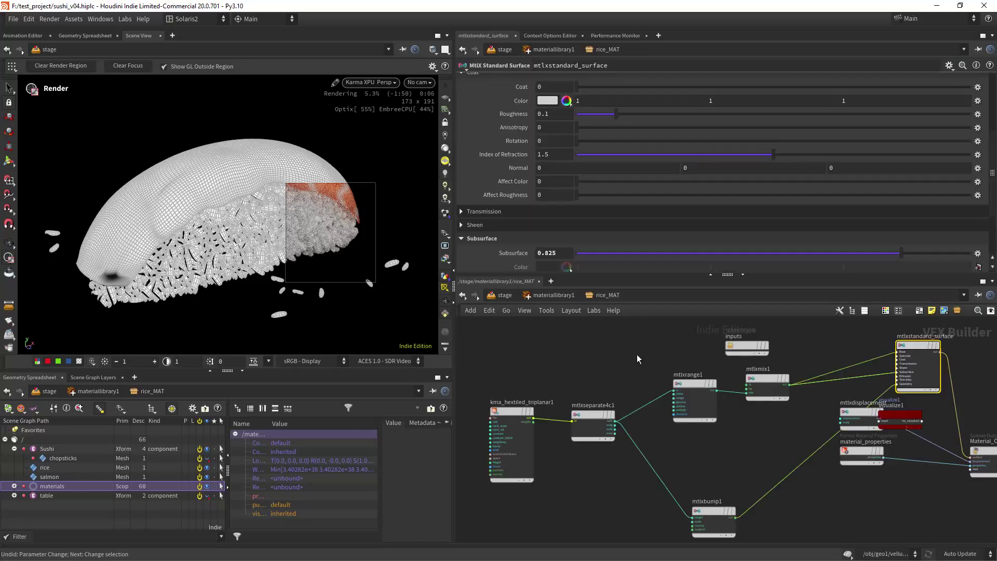
middle_click_drag(639, 359, 585, 368)
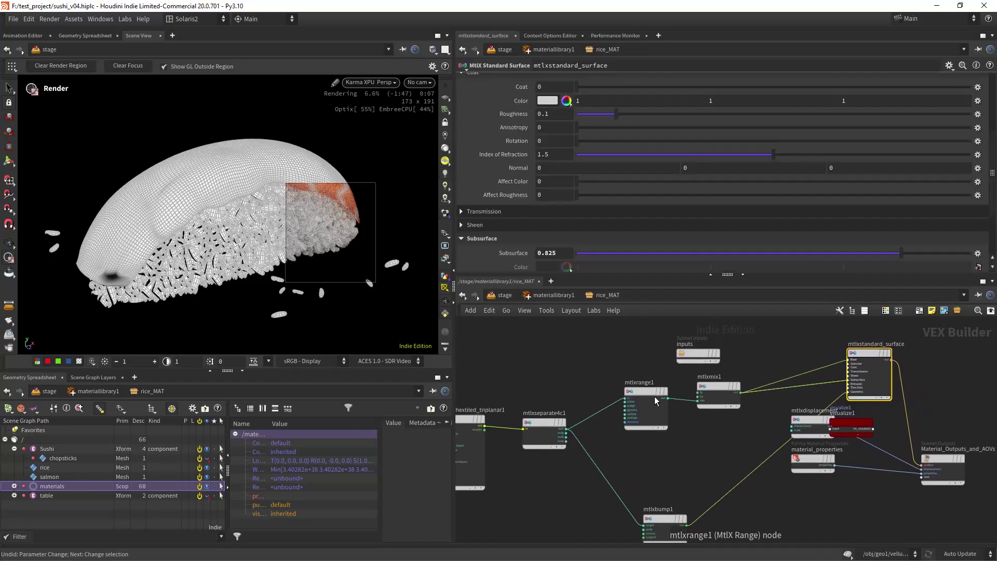
- Visualize the output of mtlxrange1 on the rice in the render region
left_click(650, 390)
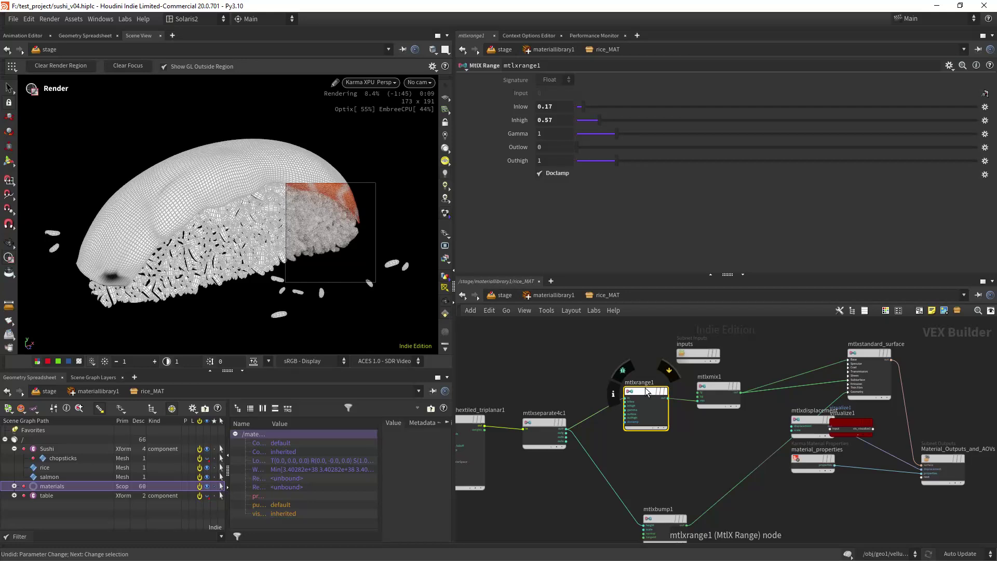
key("x")
left_click_drag(747, 391, 784, 392)
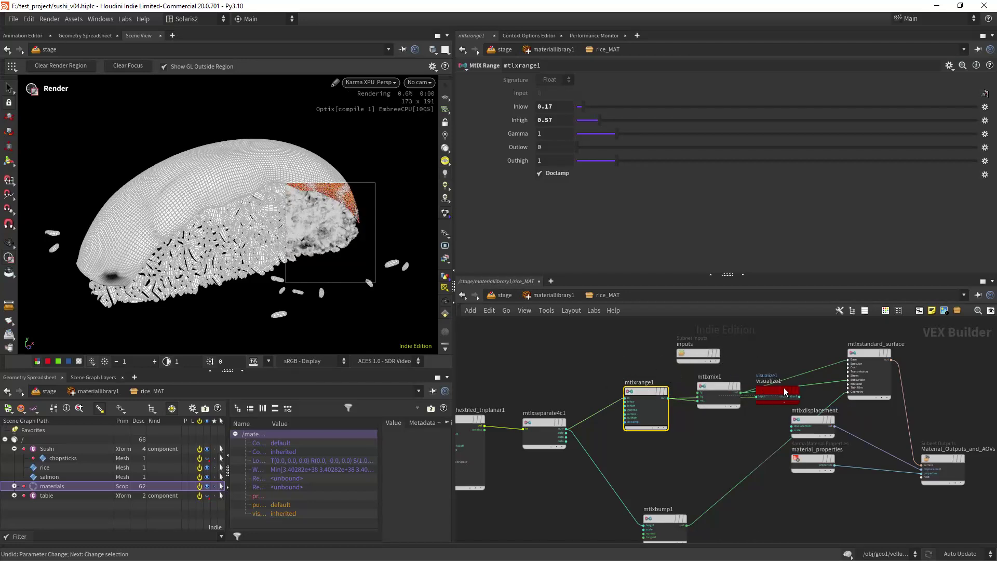
- Visualize the raw kma_hextiled_triplanar1 texture on the rice, and move mtlxseparate4c1 clear of the visualizer node
middle_click_drag(517, 378, 576, 358)
left_click(520, 400)
key("x")
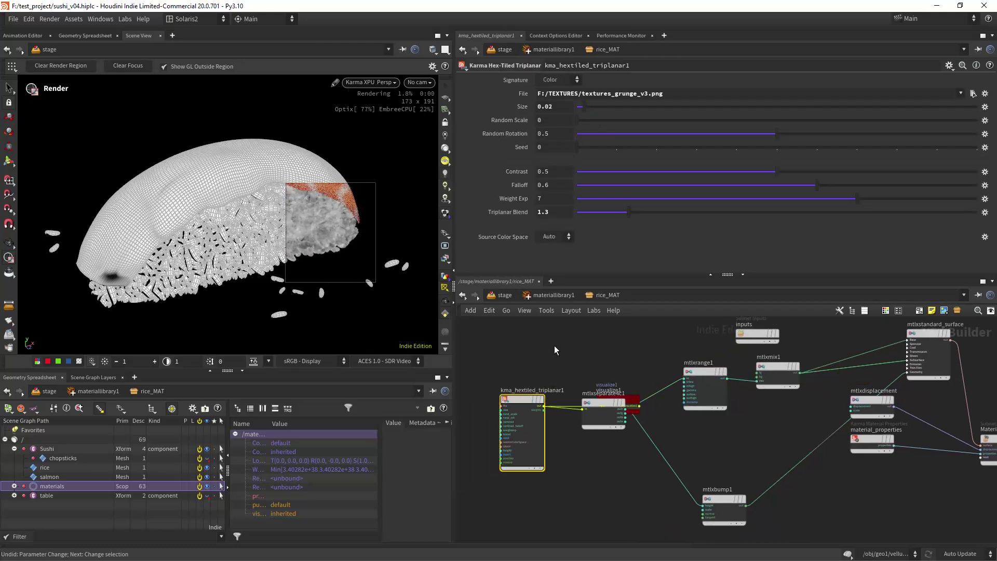
left_click_drag(599, 402, 631, 342)
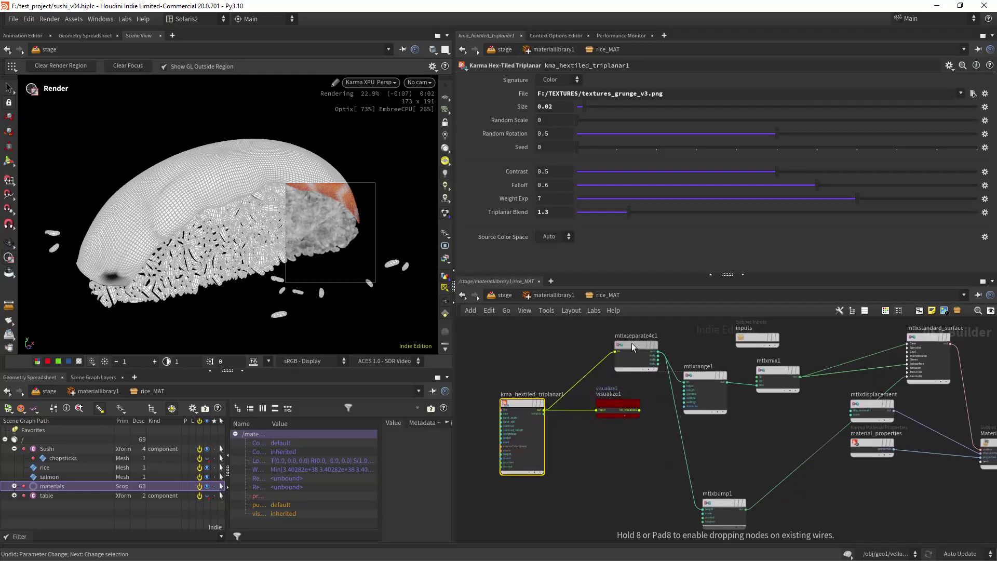
- Visualize mtlxrange1 again, then the mtlxmix1 color output, moving mtlxmix1 below its original place beside the range node
left_click(702, 377)
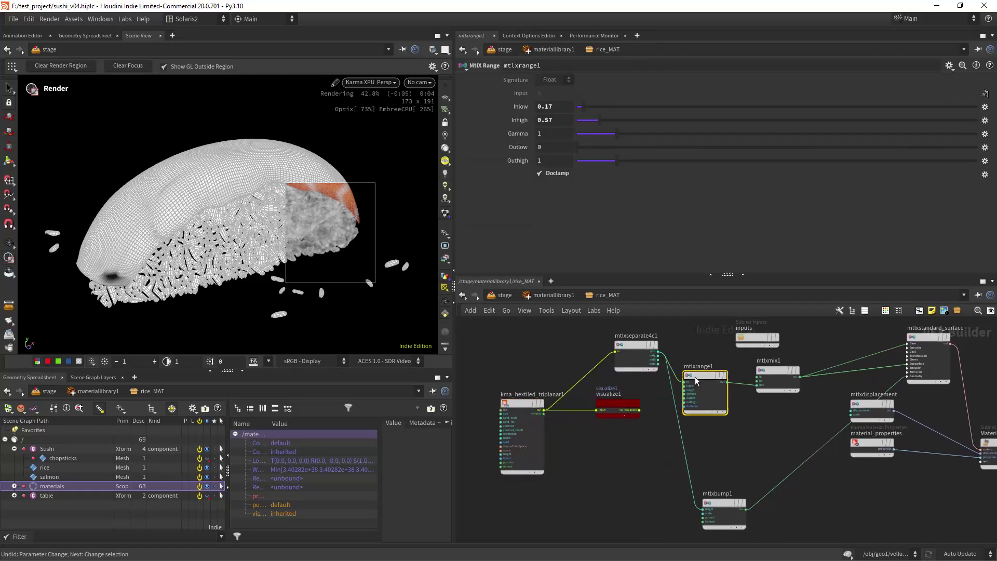
key("x")
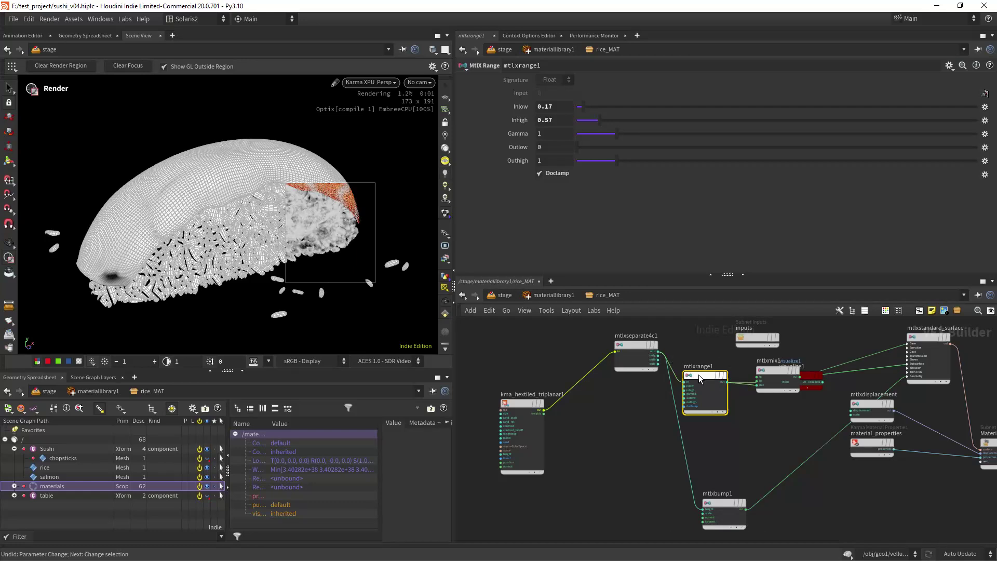
left_click_drag(700, 375, 701, 384)
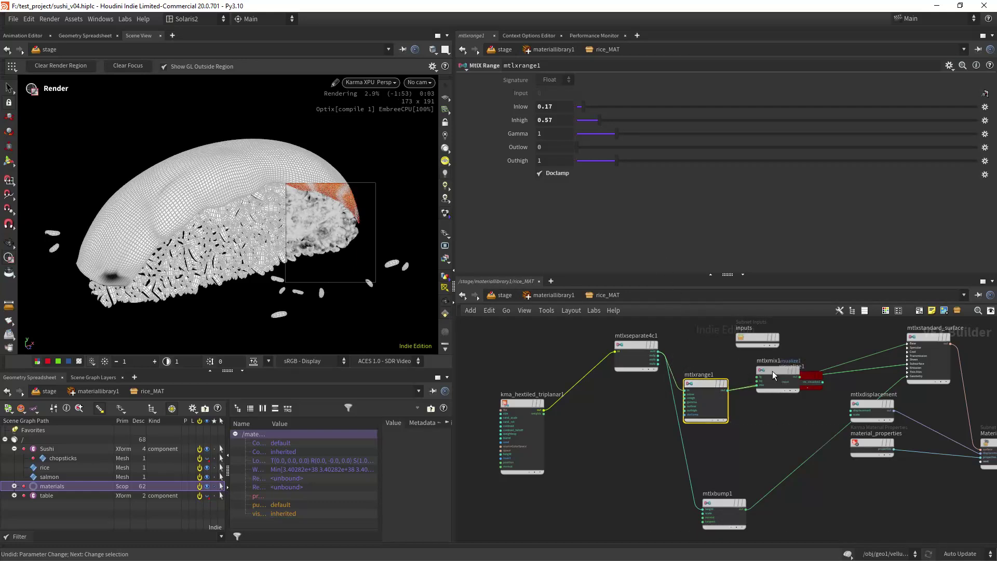
left_click_drag(771, 371, 762, 417)
key("v")
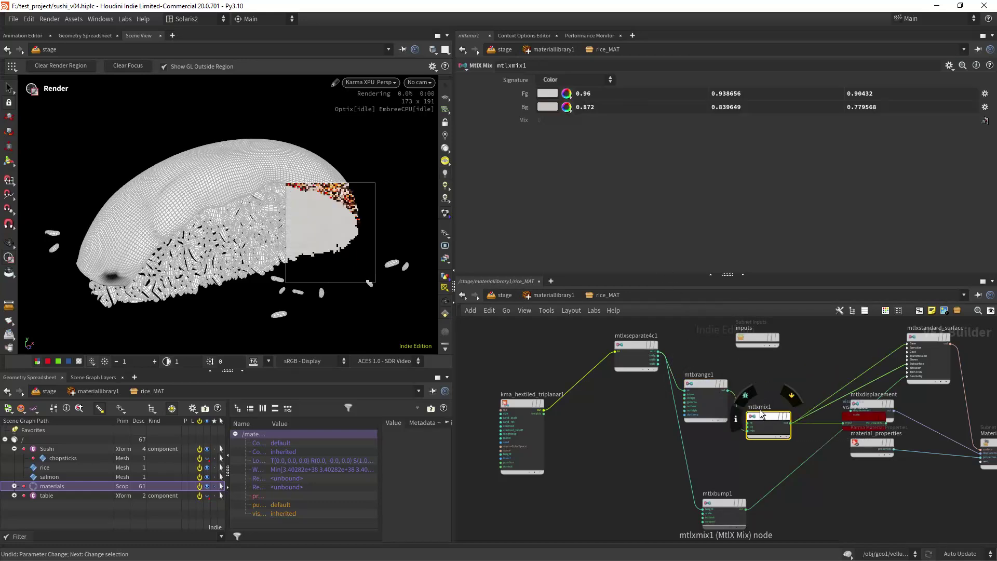
- Inspect the Bg and Fg colors of mtlxmix1 in the color editor, leaving both unchanged
left_click(547, 107)
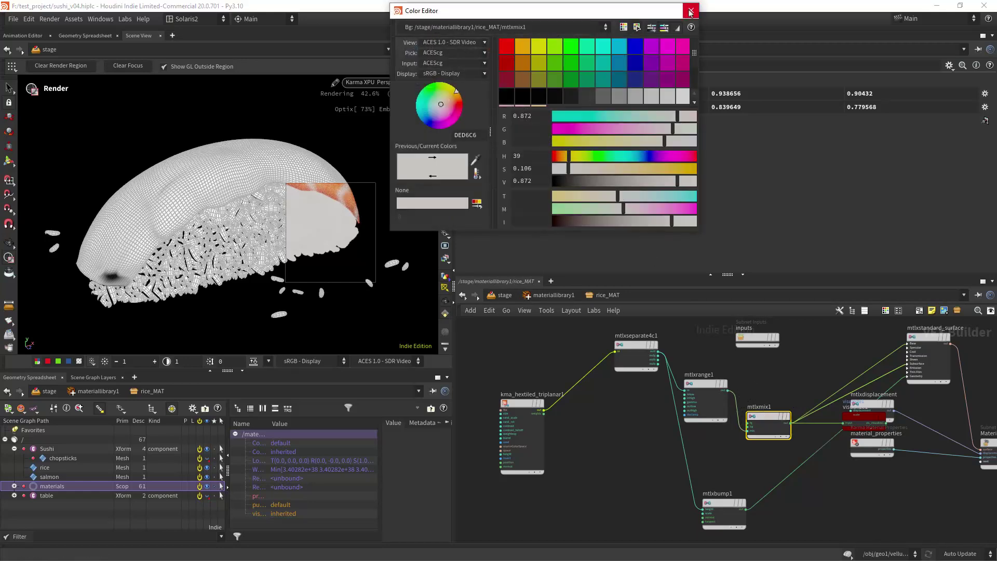
left_click(690, 10)
left_click(545, 97)
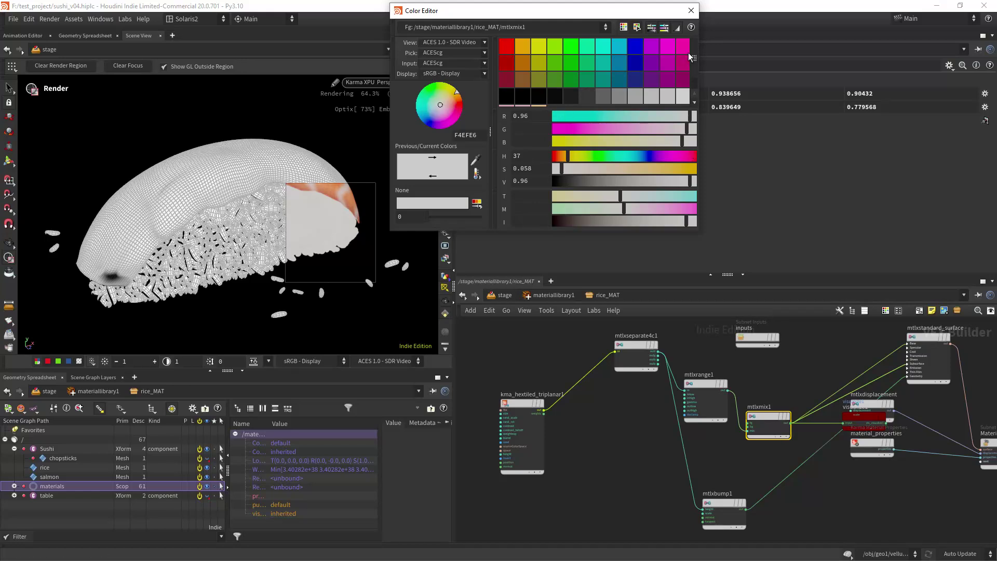
left_click(690, 11)
- Inspect the Base, Specular and Subsurface settings of the rice's mtlxstandard_surface, including the Subsurface amount and Scale
mouse_move(761, 375)
middle_mouse_down()
mouse_move(621, 391)
mouse_move(748, 374)
middle_mouse_up()
left_click(748, 374)
left_click_drag(988, 169, 991, 105)
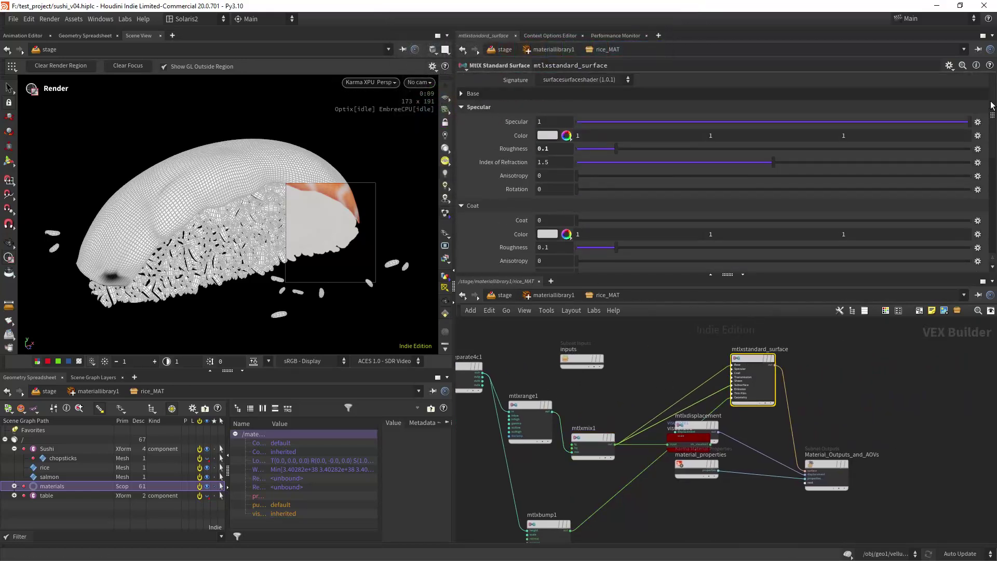
left_click(740, 97)
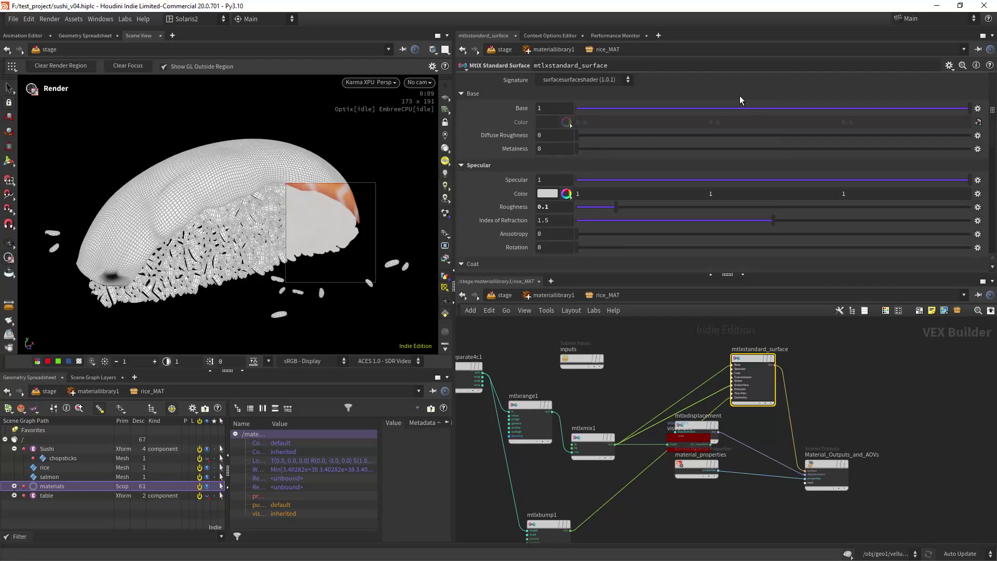
scroll(740, 97, "down", 5)
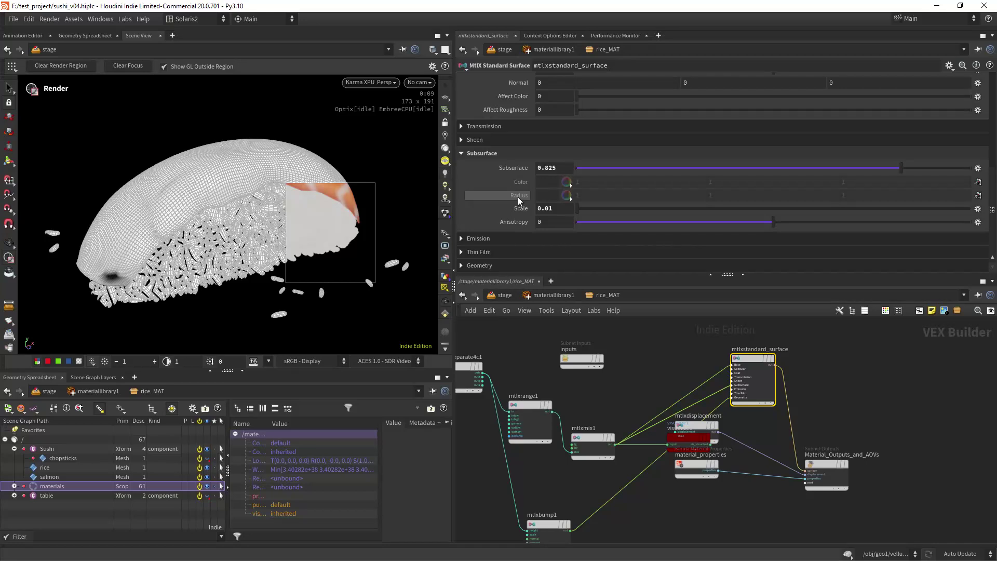
left_click(560, 167)
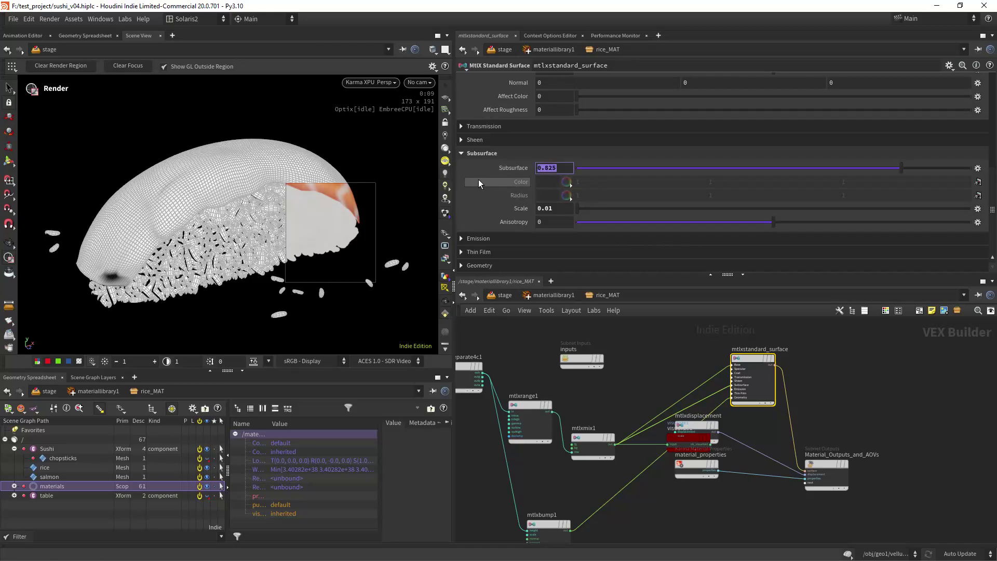
left_click(563, 167)
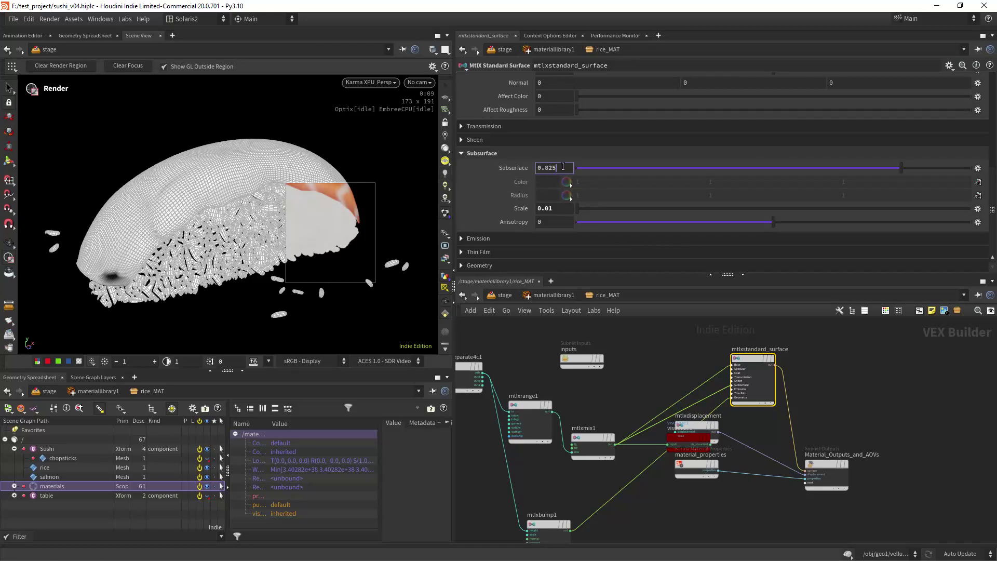
left_click_drag(552, 208, 527, 214)
- Move visualize1 below material_properties and turn off the mtlxmix1 visualization so the full rice material renders
middle_click_drag(656, 365, 624, 358)
left_click(658, 510)
left_click(558, 431)
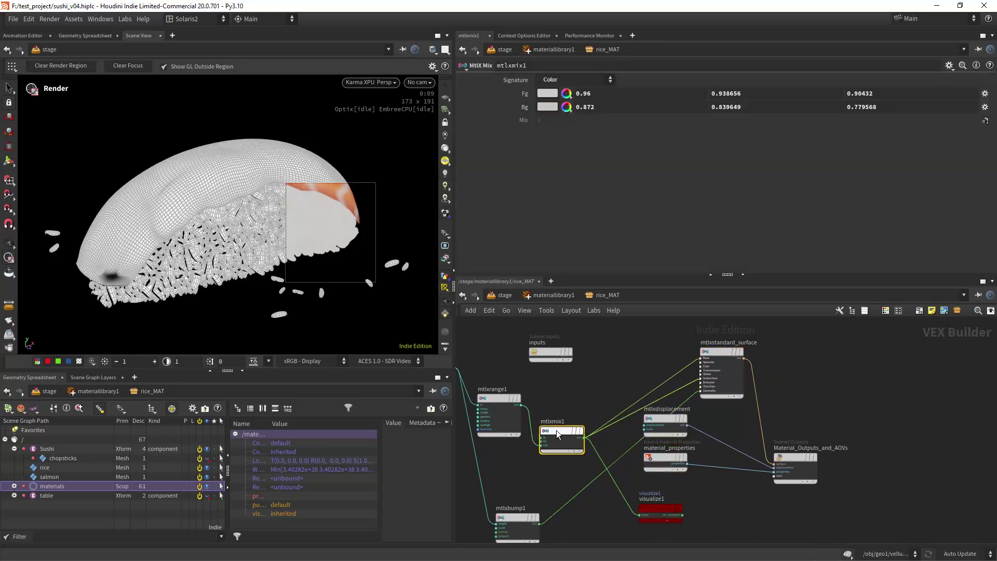
key("x")
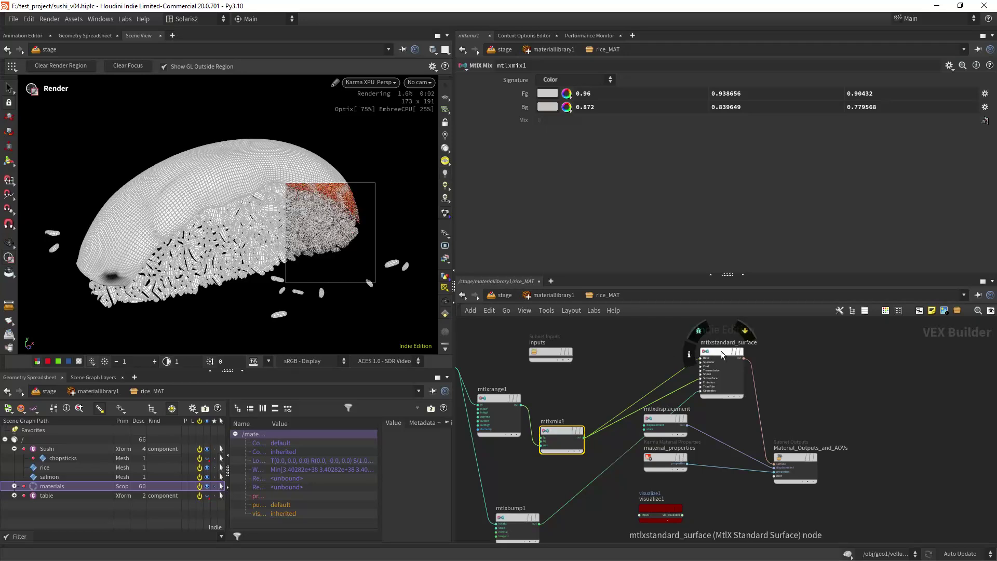
- Check the specular Roughness of mtlxstandard_surface and the bump Scale of mtlxbump1
left_click(721, 350)
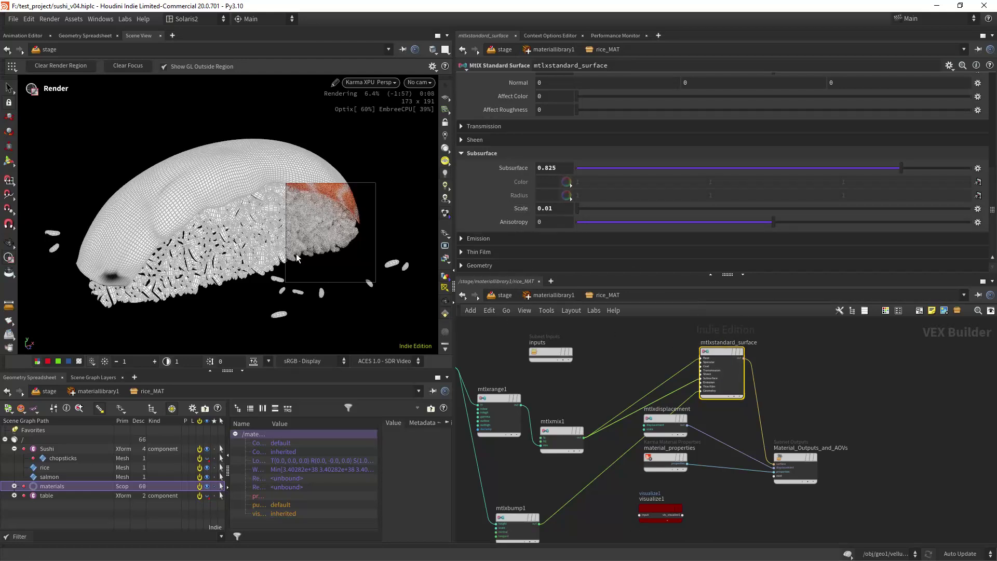
left_click_drag(993, 217, 989, 120)
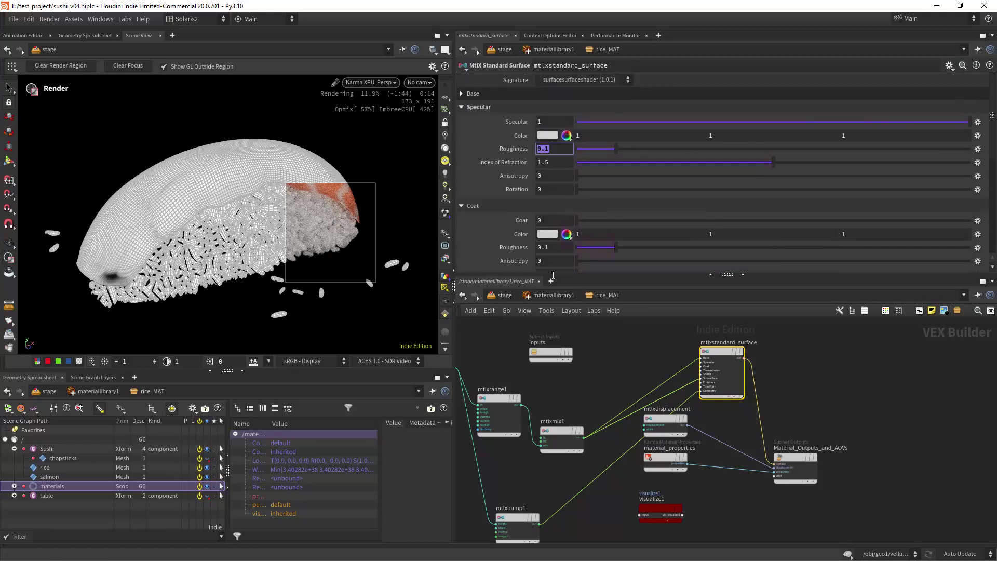
scroll(609, 370, "up", 3)
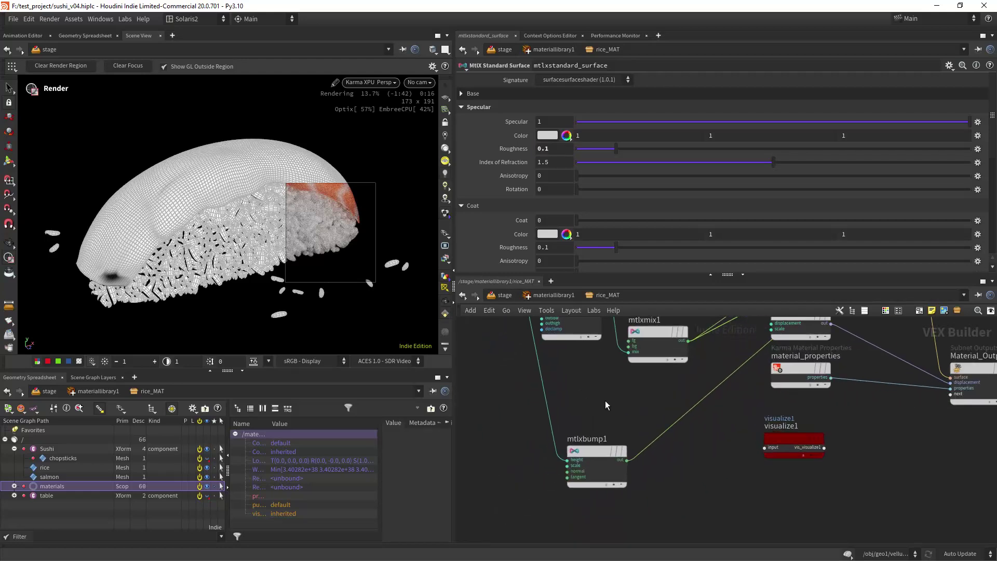
middle_click_drag(595, 396, 593, 374)
scroll(600, 394, "down", 2)
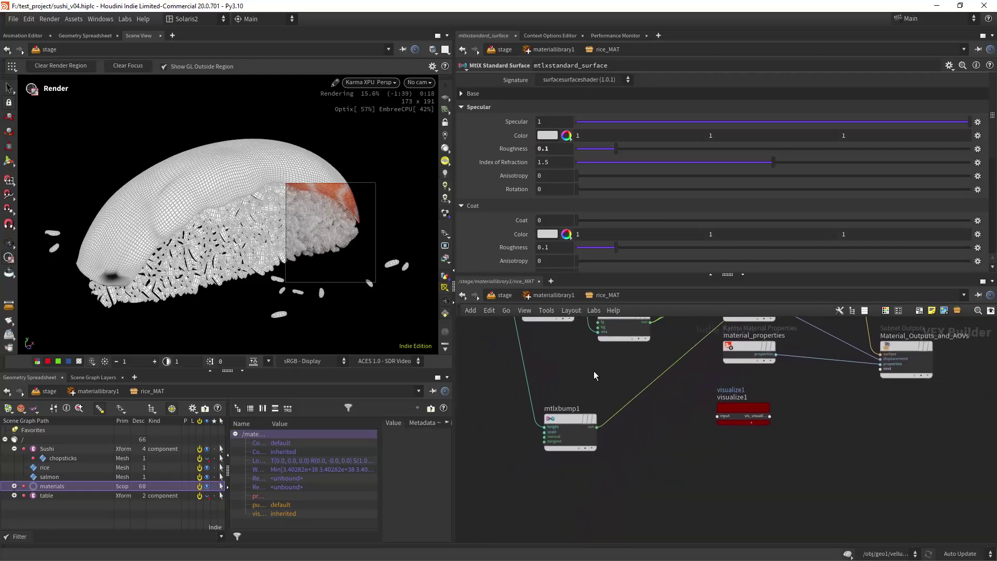
scroll(588, 385, "up", 3)
scroll(589, 394, "down", 3)
left_click(586, 408)
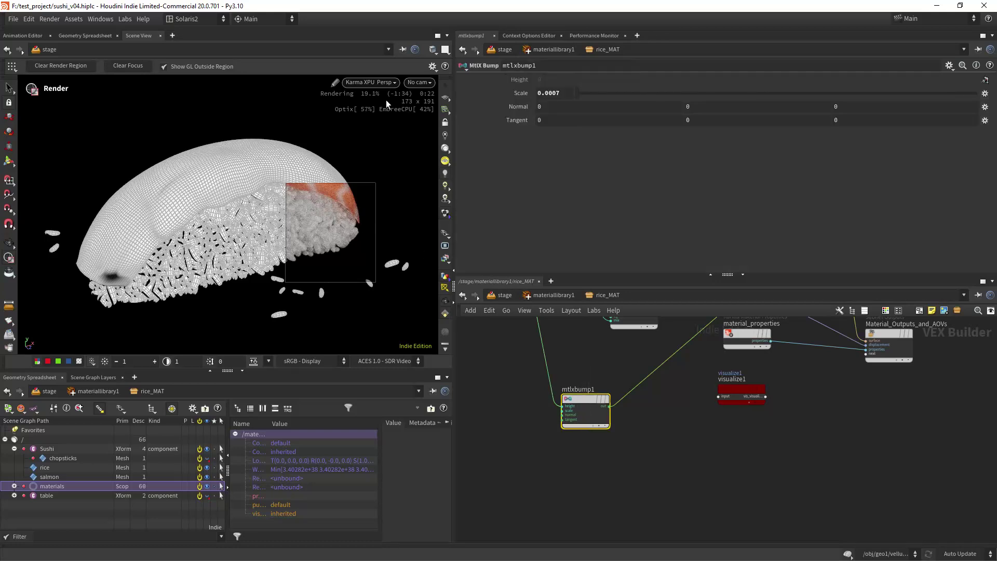
- Clear the render region, frame the rice grains up close, and draw a new render region over them
left_click(83, 67)
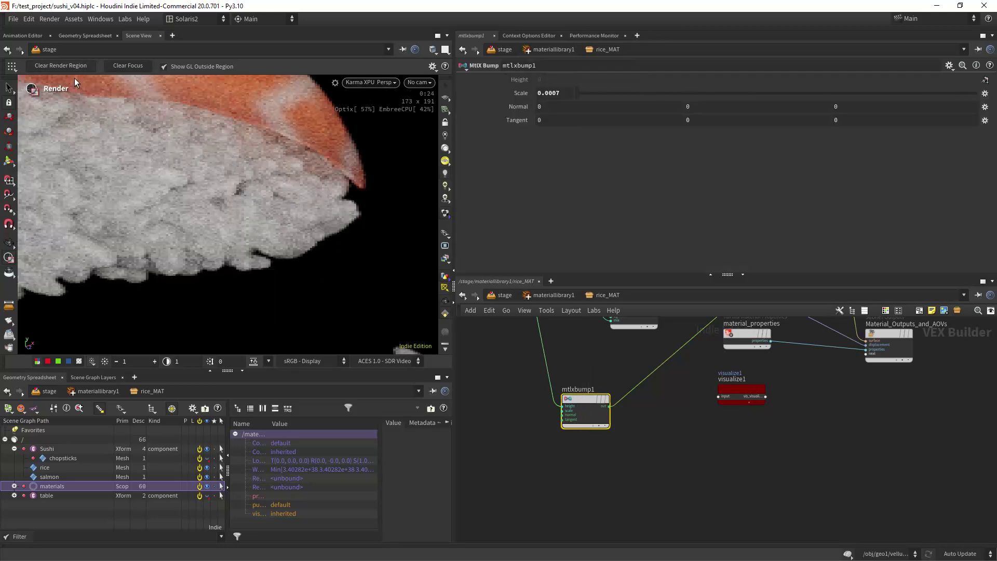
left_click(7, 247)
scroll(219, 240, "up", 5)
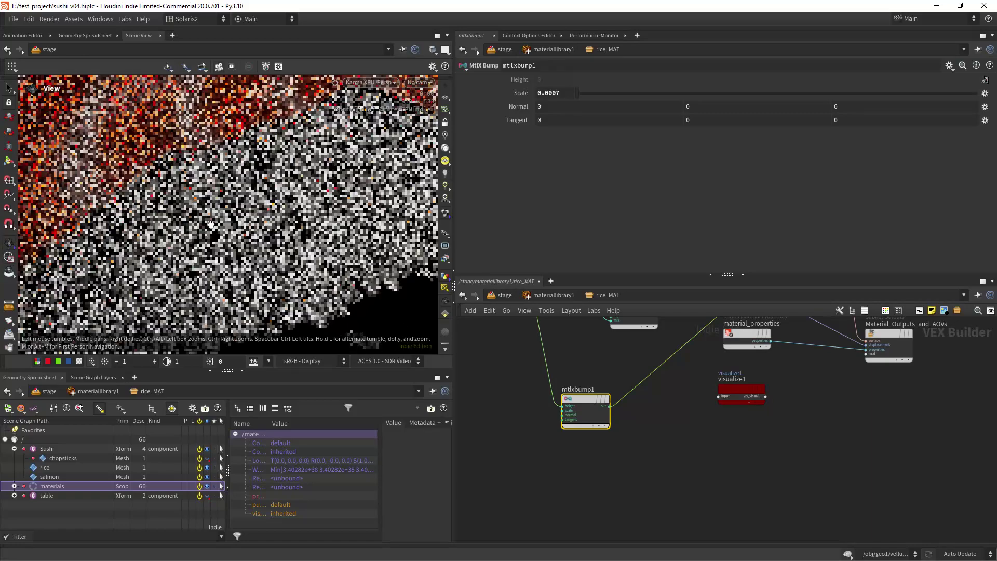
left_click(9, 256)
left_click_drag(243, 137, 388, 310)
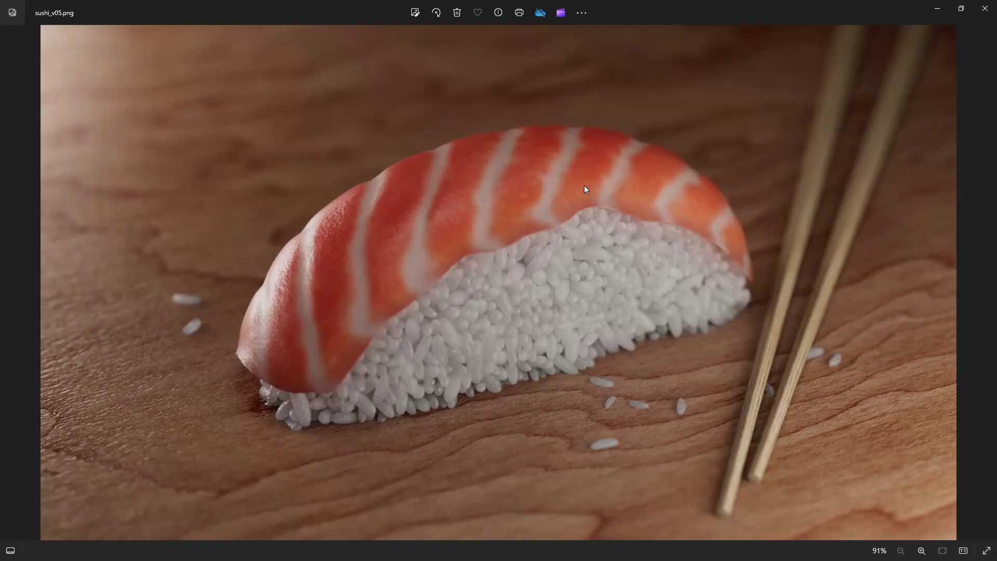
- Examine the rice closely in the finished render sushi_v05.png in the image viewer, and return to Houdini
scroll(568, 312, "up", 1)
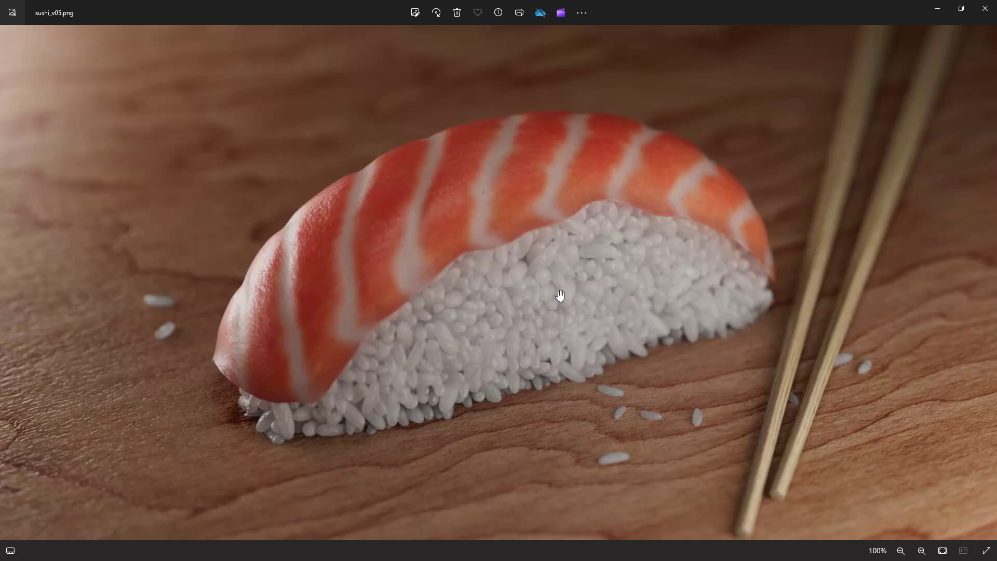
left_click(937, 9)
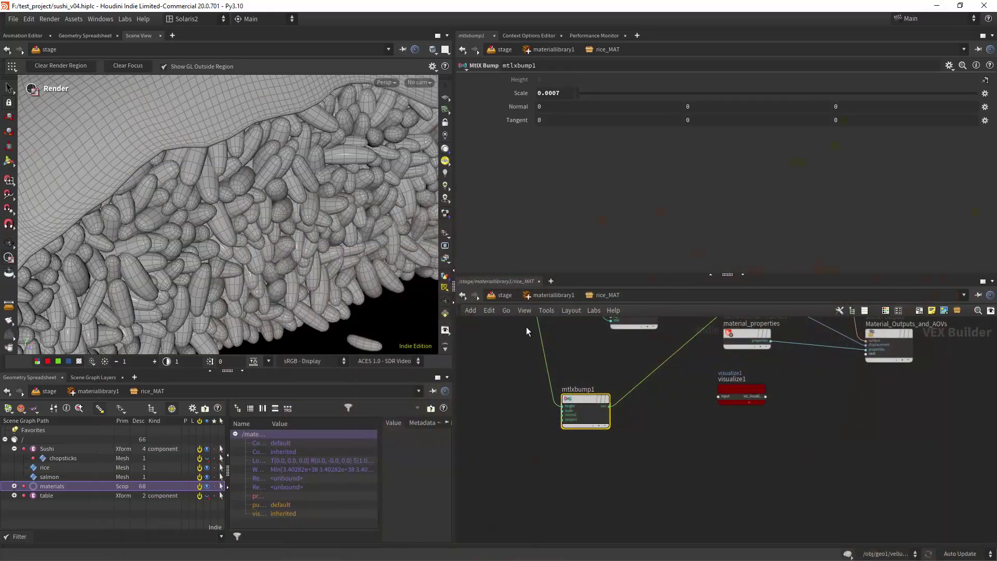
- Show the chopsticks and table again in the viewport, and go up to materiallibrary1
right_click_drag(364, 299, 307, 269, "alt")
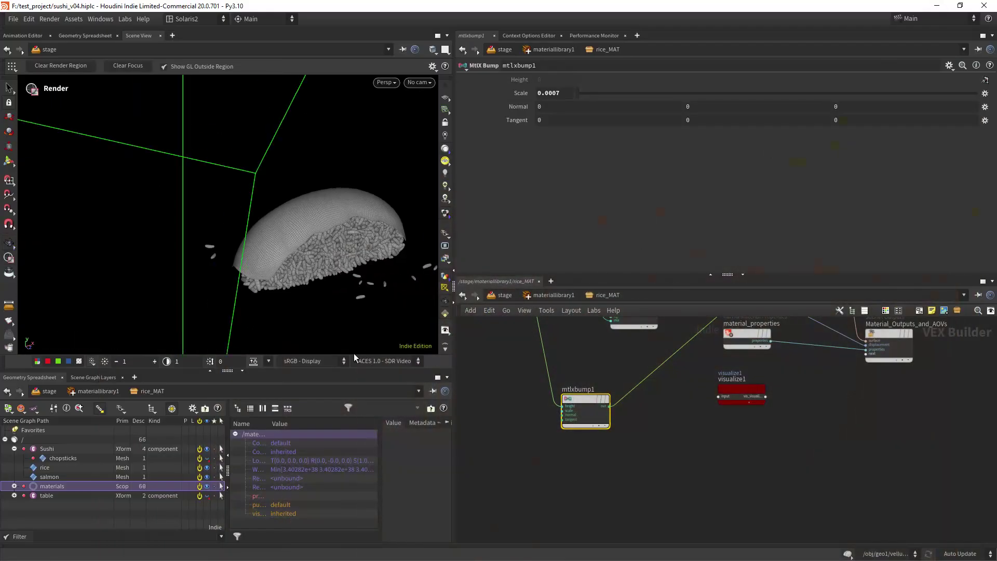
left_click(208, 459)
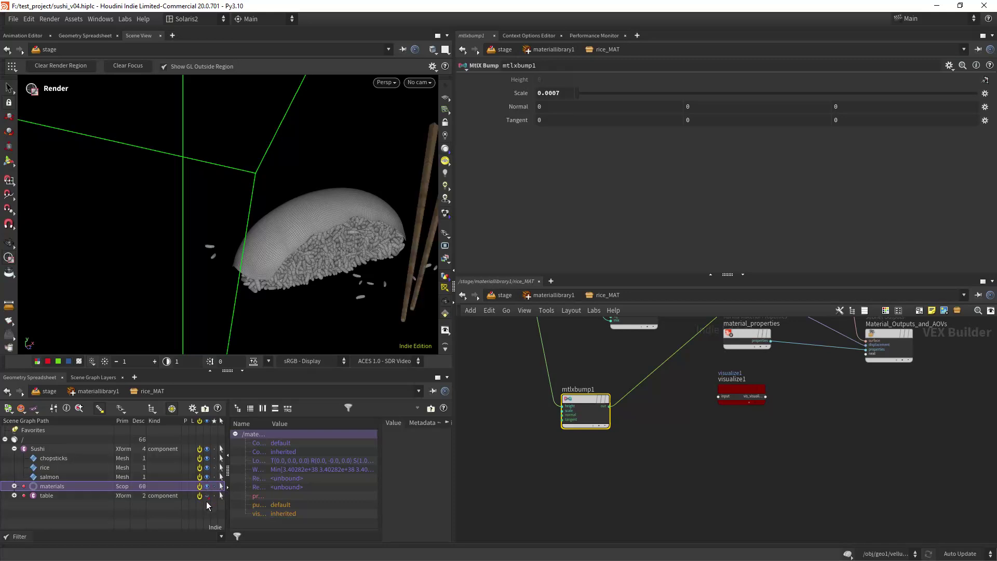
left_click(207, 496)
right_click_drag(364, 304, 258, 328, "alt")
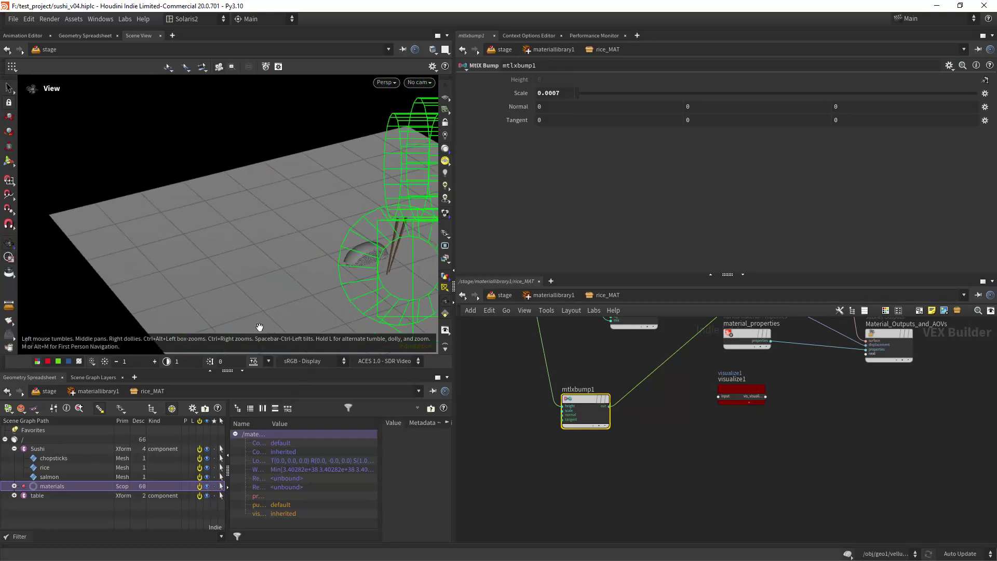
left_click(543, 295)
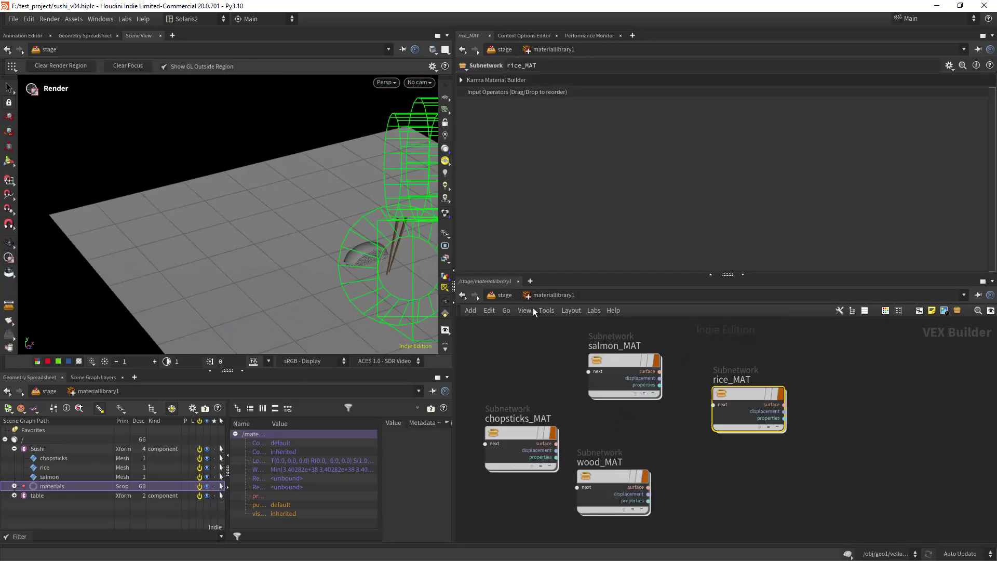
- Check the texture file of mtlximage1 and the node network inside chopsticks_MAT, and return to the stage network
double_click(520, 428)
scroll(637, 438, "up", 4)
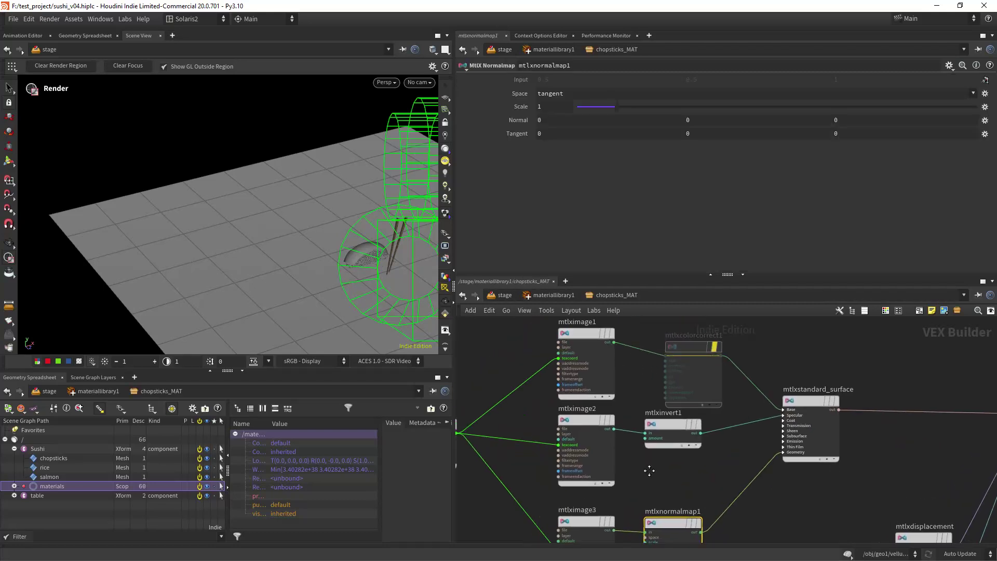
left_click(622, 397)
scroll(571, 400, "down", 3)
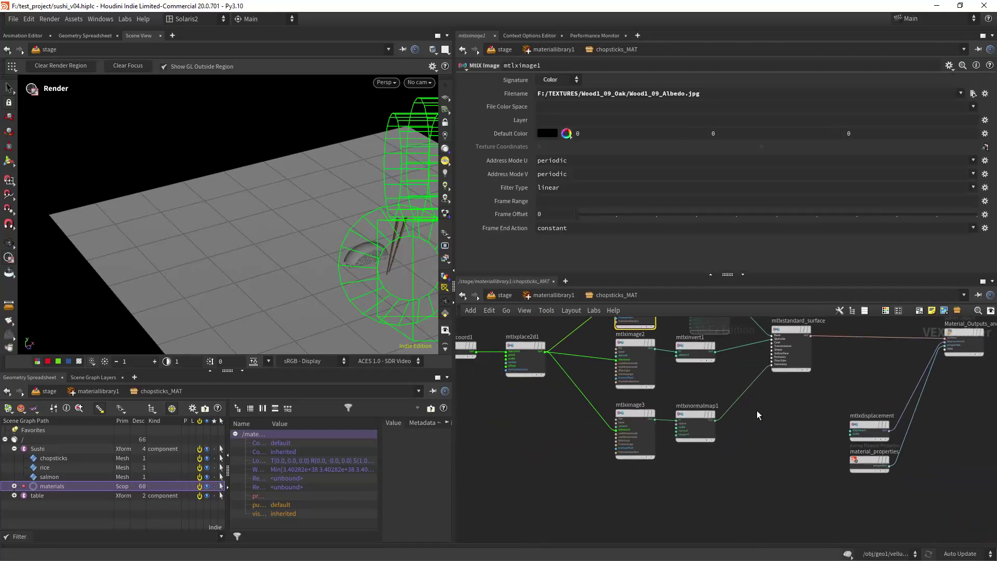
left_click(553, 296)
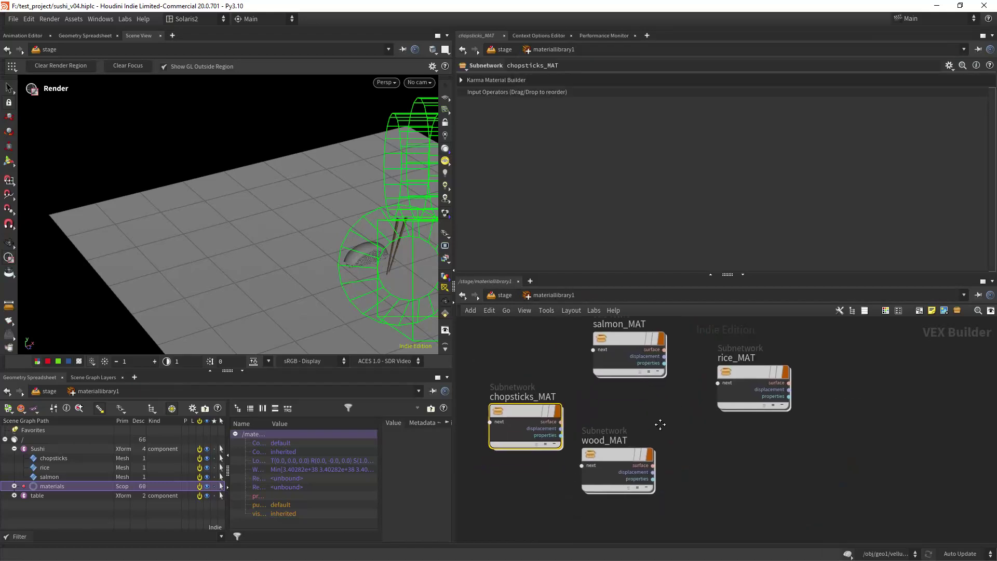
left_click(512, 294)
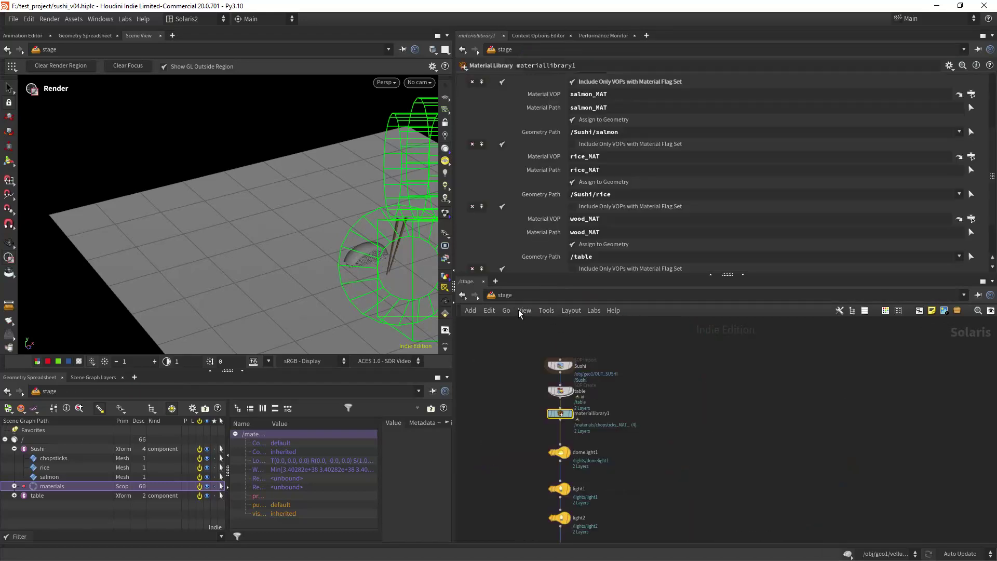
- Look through camera1, and leave it to view the placement of the camera and lights around the sushi
left_click(420, 82)
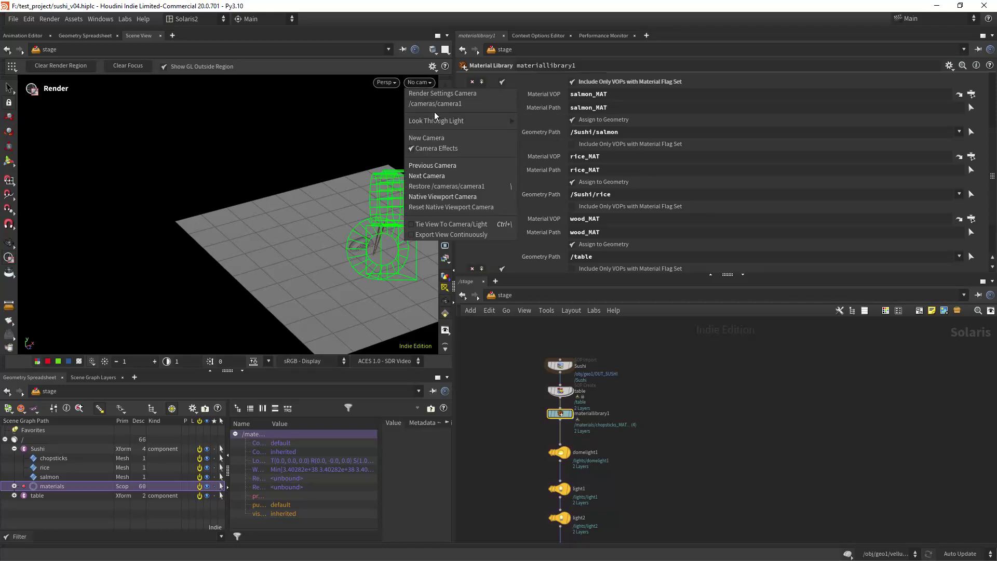
left_click(434, 145)
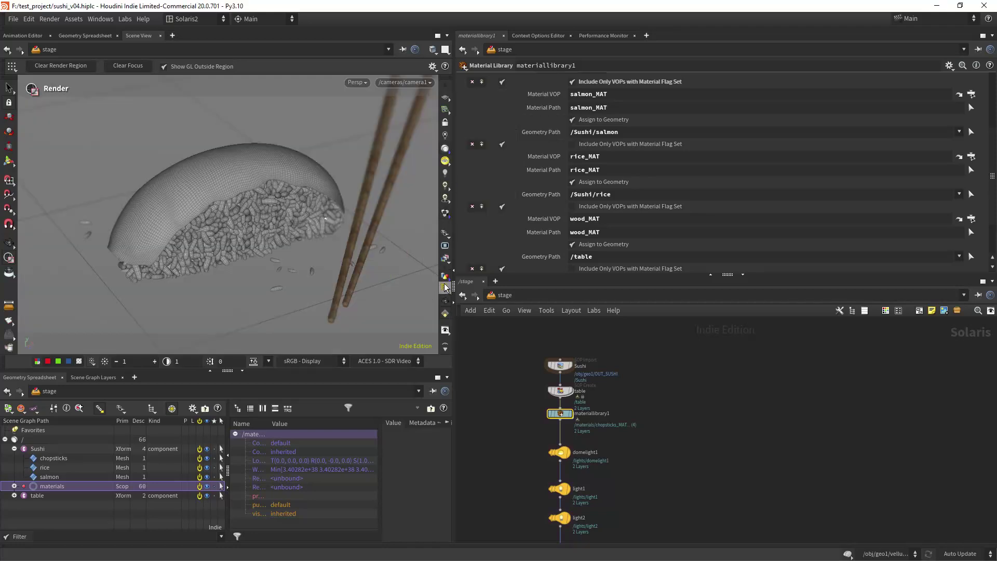
right_click_drag(341, 253, 320, 265, "alt")
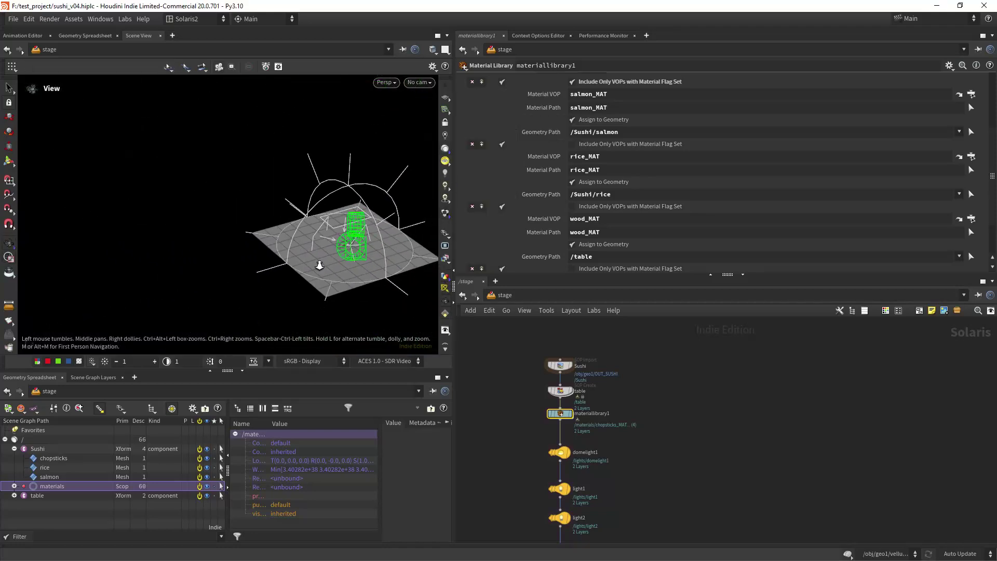
middle_click_drag(319, 265, 278, 263)
left_click_drag(278, 263, 322, 257)
right_click_drag(323, 257, 349, 225, "alt")
left_click_drag(358, 228, 335, 228, "alt")
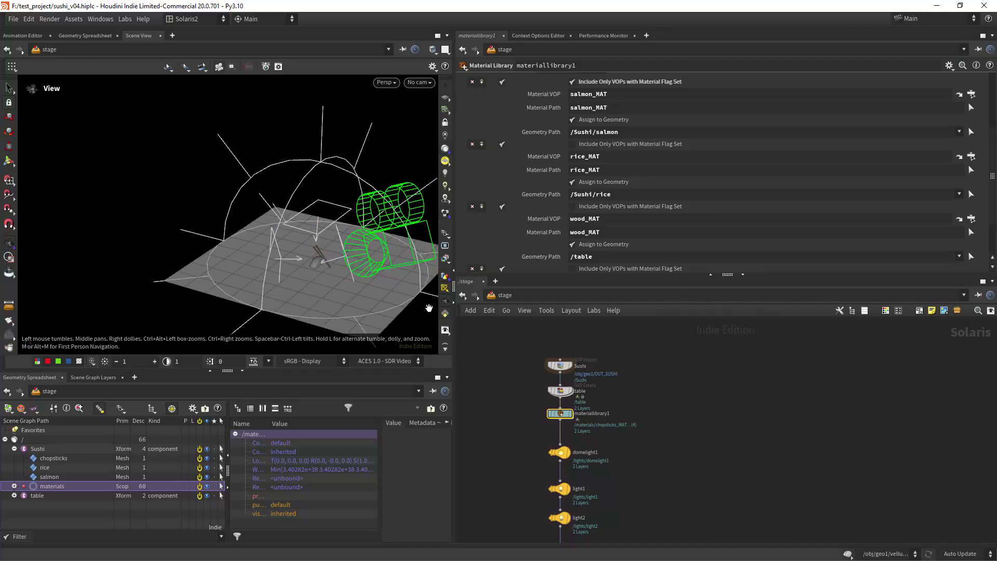
- Check domelight1's intensity and texture, and examine the area lights surrounding the sushi from several angles
middle_click_drag(505, 459, 508, 403)
left_click_drag(520, 393, 614, 428)
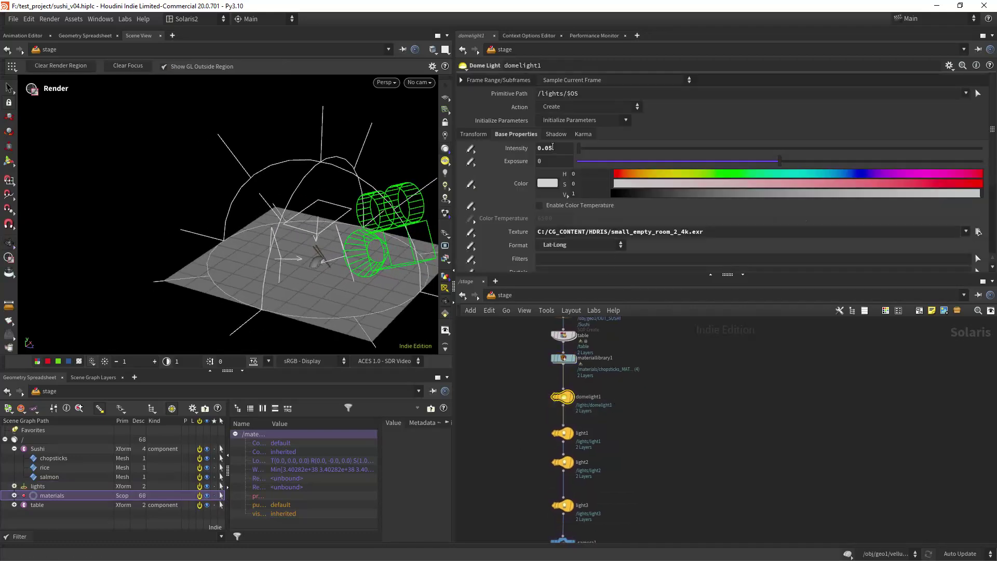
right_click_drag(373, 245, 393, 238, "alt")
middle_click_drag(393, 238, 346, 241, "alt")
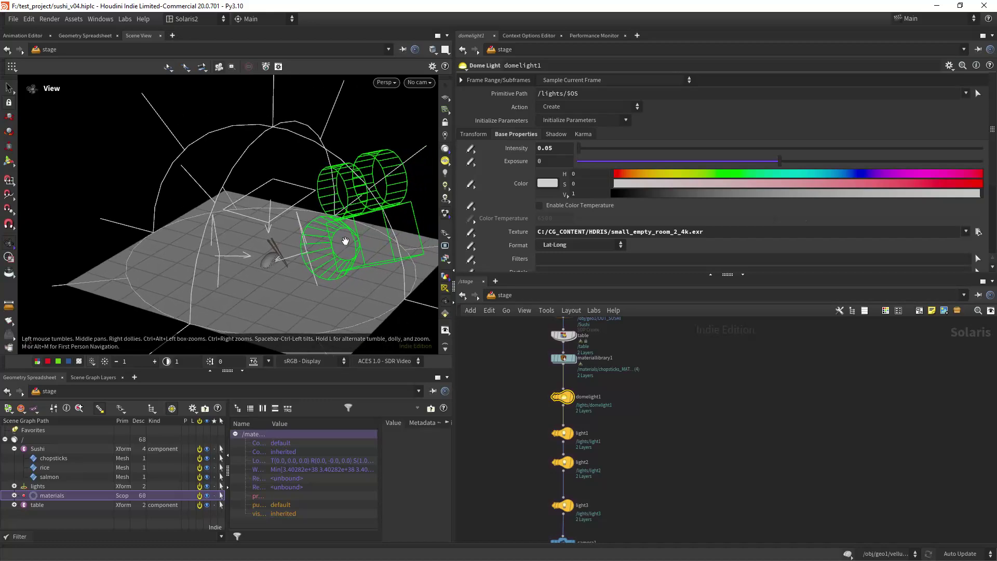
left_click_drag(345, 240, 173, 189)
right_click_drag(286, 235, 389, 172, "alt")
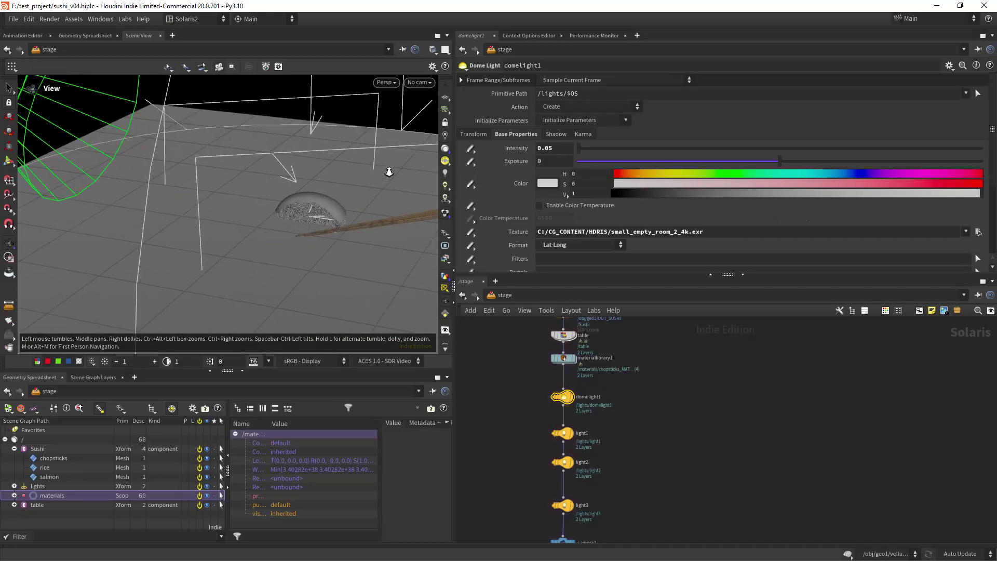
left_click_drag(340, 177, 286, 244, "alt")
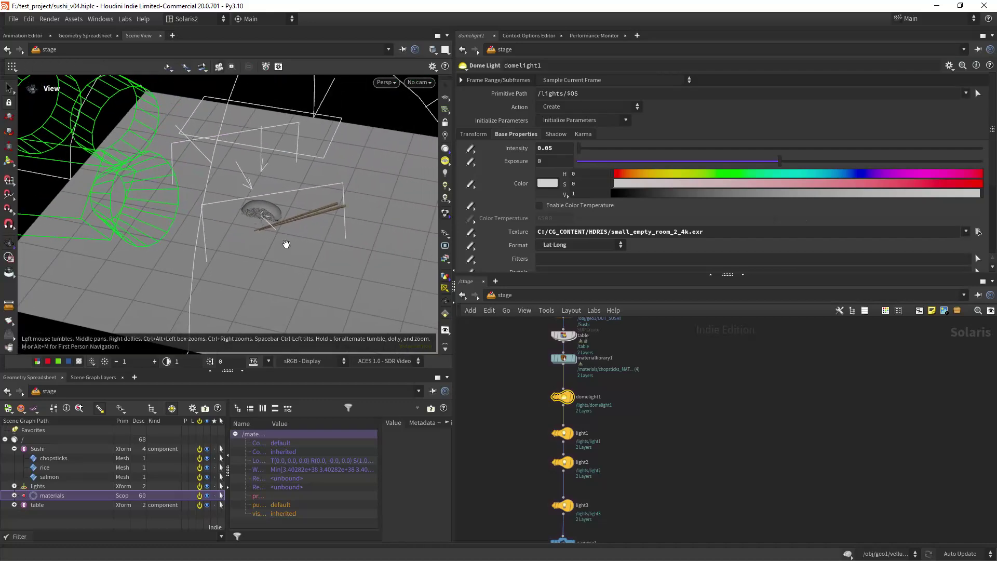
- Check the Path Traced Samples and the SSS Limit of karmarendersettings
middle_click_drag(521, 434, 519, 413)
left_click_drag(507, 394, 596, 441)
left_click_drag(514, 448, 609, 475)
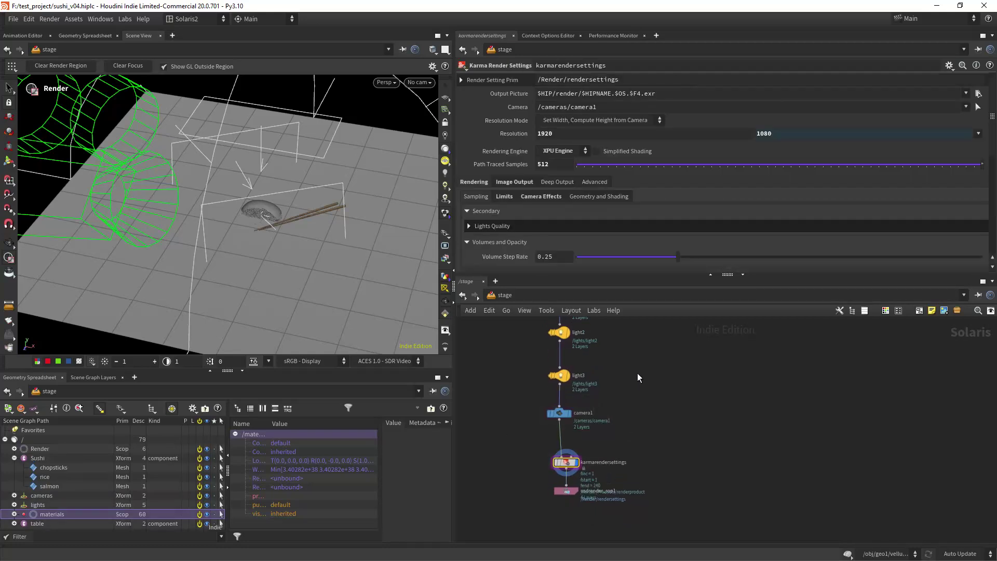
double_click(544, 164)
mouse_move(994, 108)
left_mouse_down()
mouse_move(994, 144)
mouse_move(986, 117)
left_mouse_up()
left_click(504, 175)
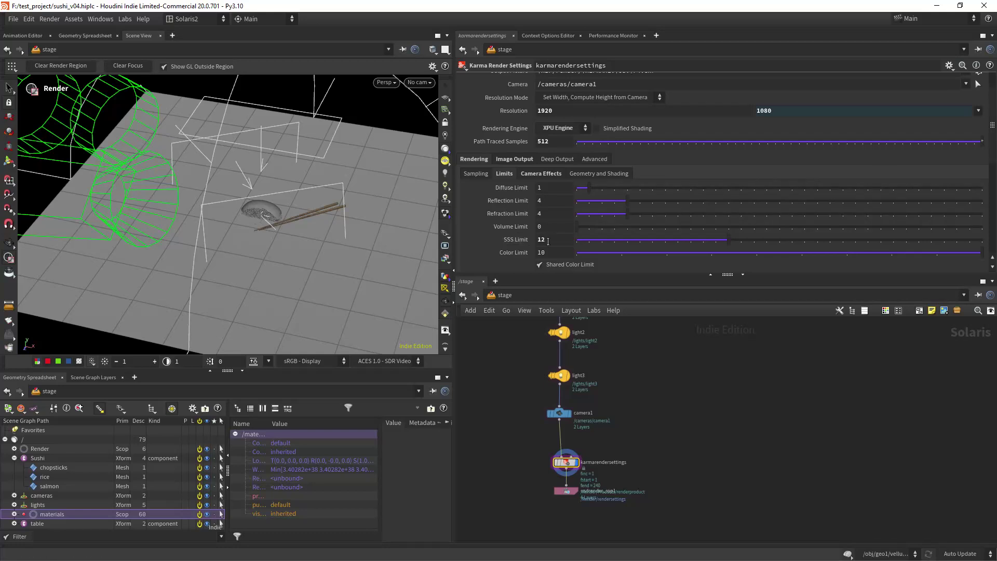
left_click_drag(547, 240, 507, 248)
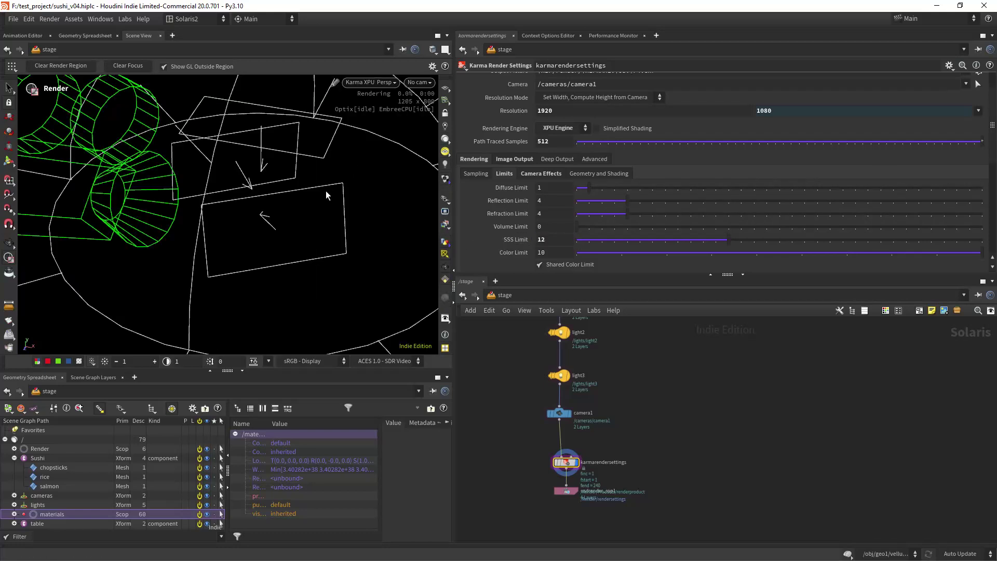
- Set the viewport to Houdini GL, look through camera1, and render that view with Karma XPU
left_click(377, 86)
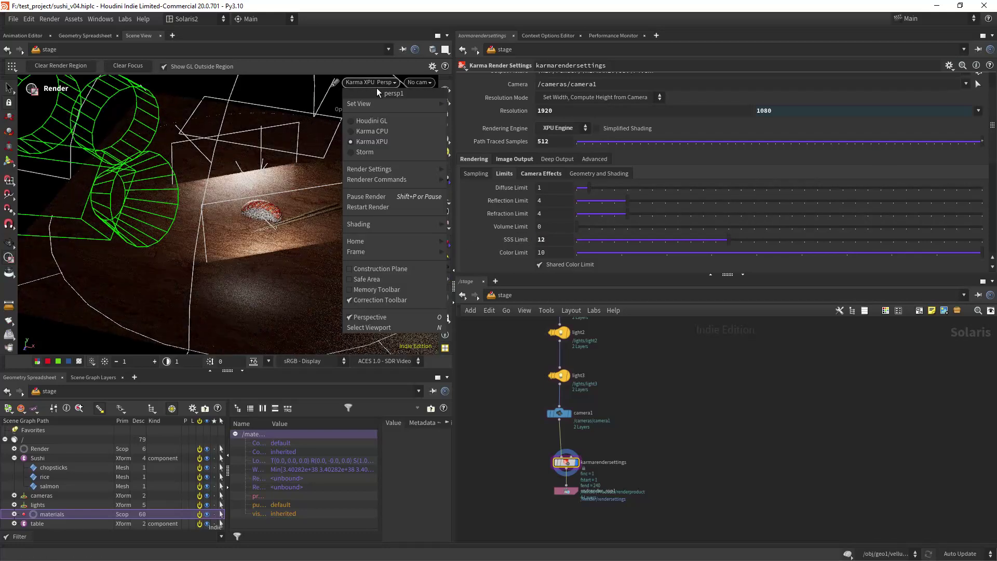
left_click(372, 120)
left_click(419, 82)
left_click(446, 104)
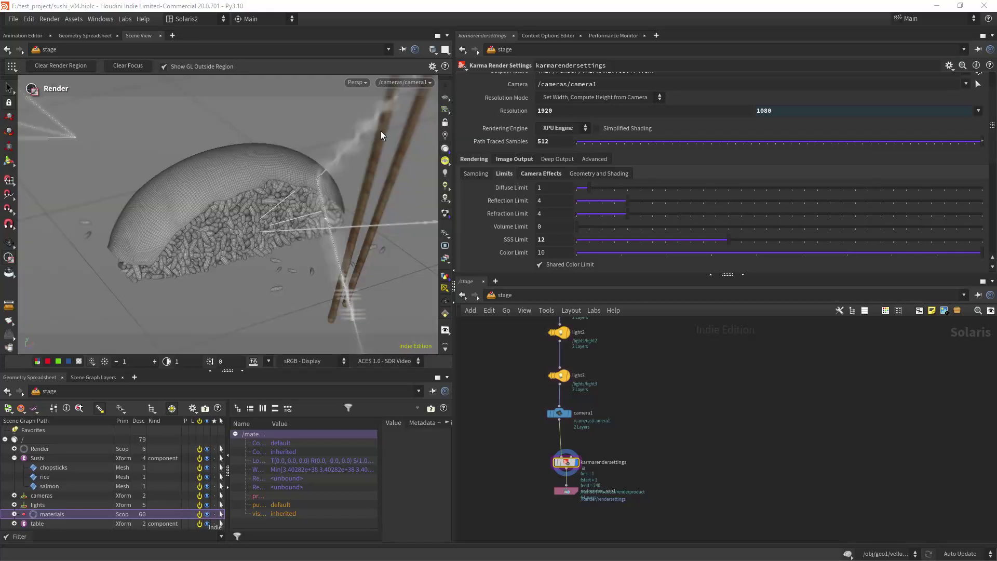
left_click(356, 82)
left_click(388, 143)
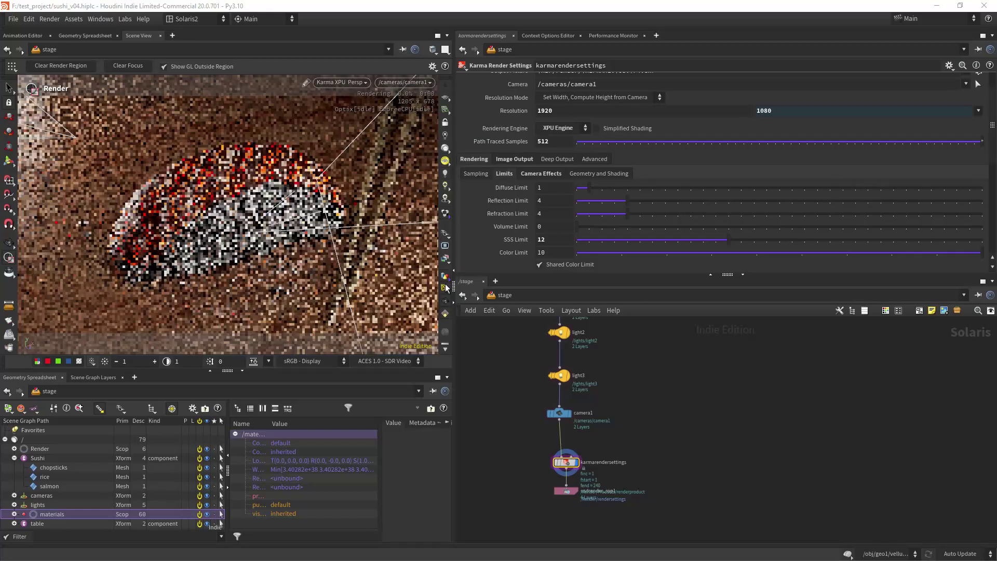
- Examine the Denoiser setting among the image output filters of karmarendersettings
left_click(529, 158)
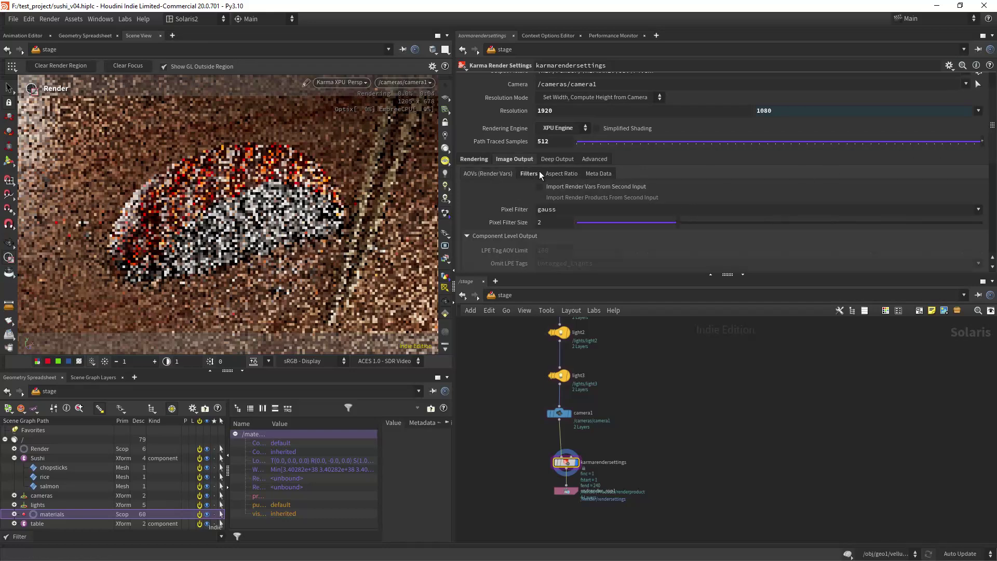
left_click(525, 175)
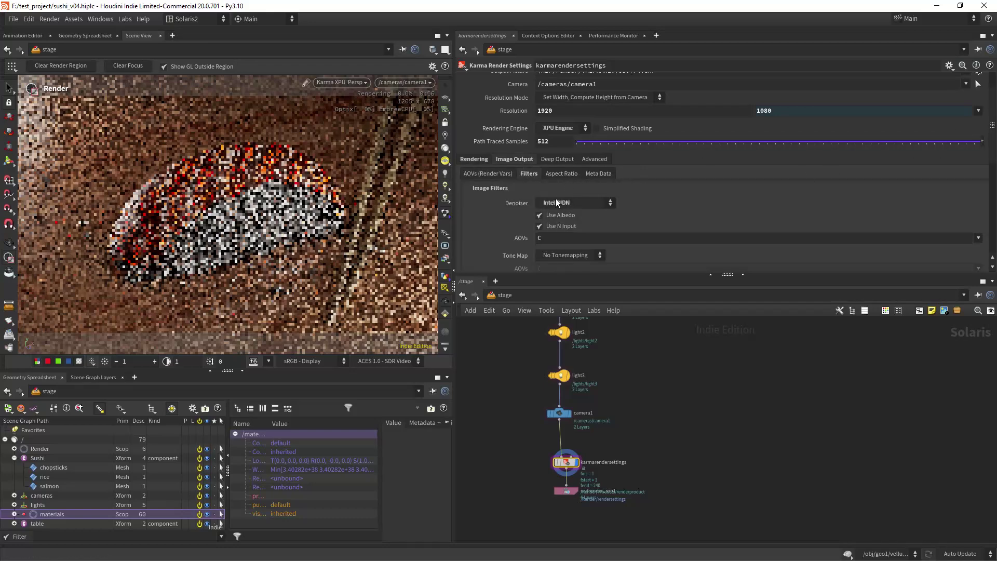